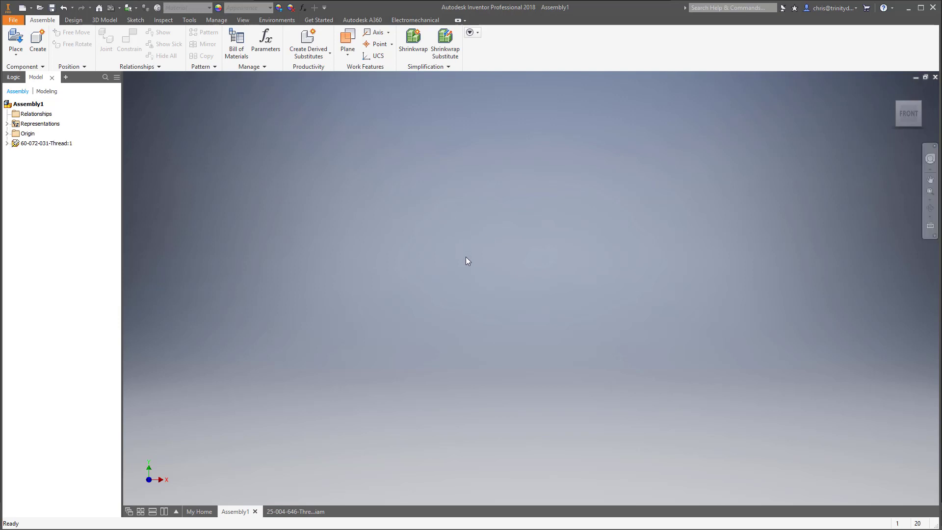
Step: Place a second 60-072-031-Thread fitting instance in the assembly
{"action": "scroll", "coordinate": [476, 407], "scroll_direction": "down", "scroll_amount": 5}
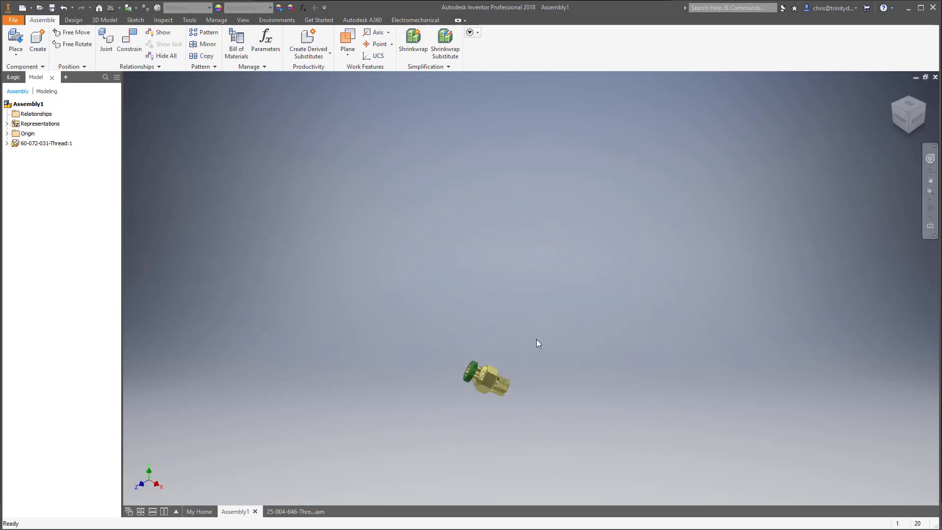
{"action": "scroll", "coordinate": [554, 345], "scroll_direction": "down", "scroll_amount": 2}
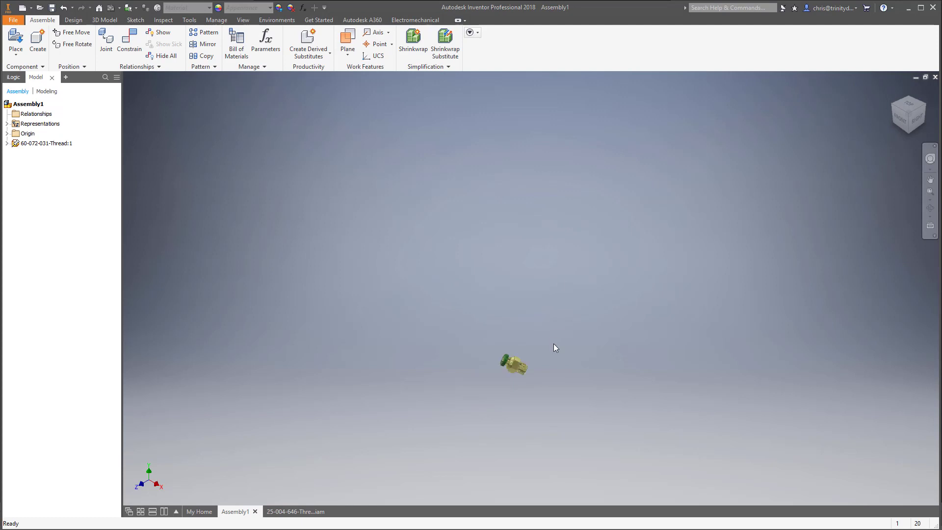
{"action": "left_click", "coordinate": [569, 229]}
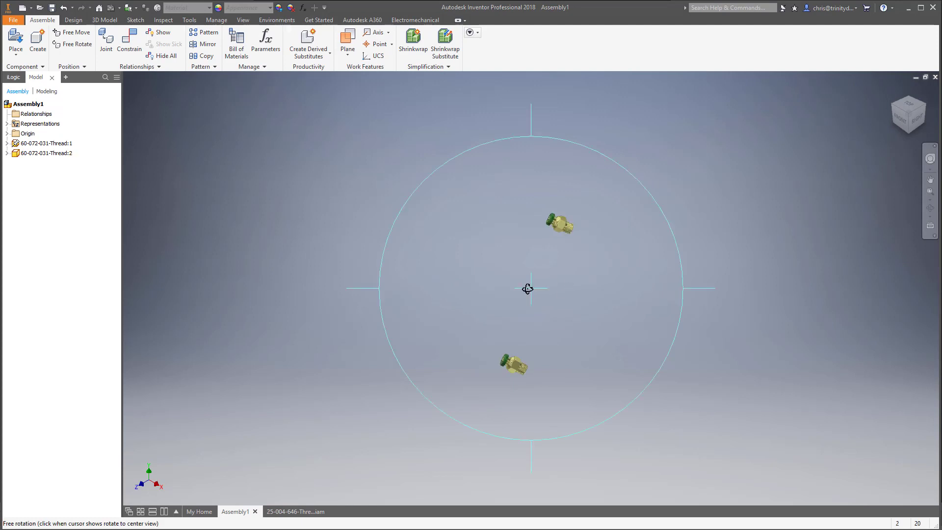
{"action": "middle_click_drag", "start_coordinate": [526, 288], "coordinate": [589, 388], "text": "shift"}
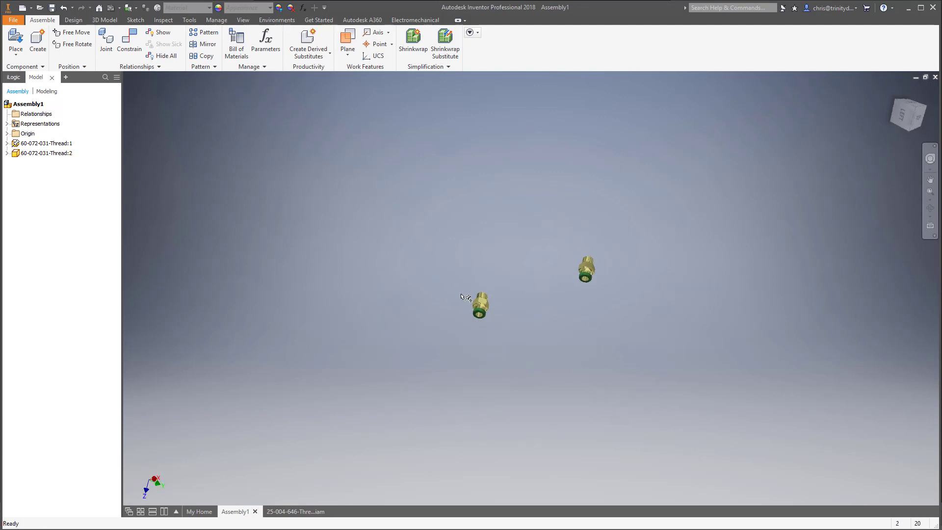
Step: Move Thread:2 up and to the right of the first fitting
{"action": "left_click", "coordinate": [61, 143]}
{"action": "key", "text": "Escape"}
{"action": "left_click_drag", "start_coordinate": [593, 277], "coordinate": [751, 192]}
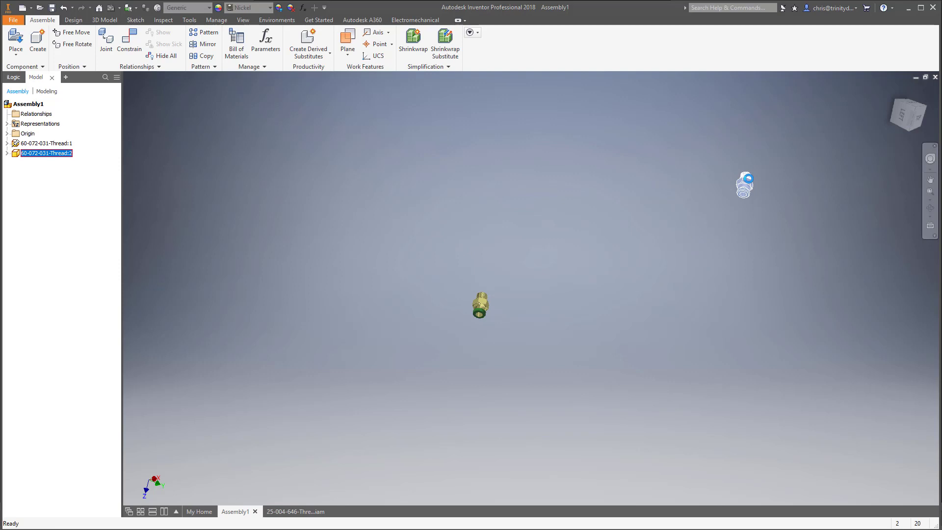
{"action": "middle_click_drag", "start_coordinate": [713, 232], "coordinate": [633, 319], "text": "shift"}
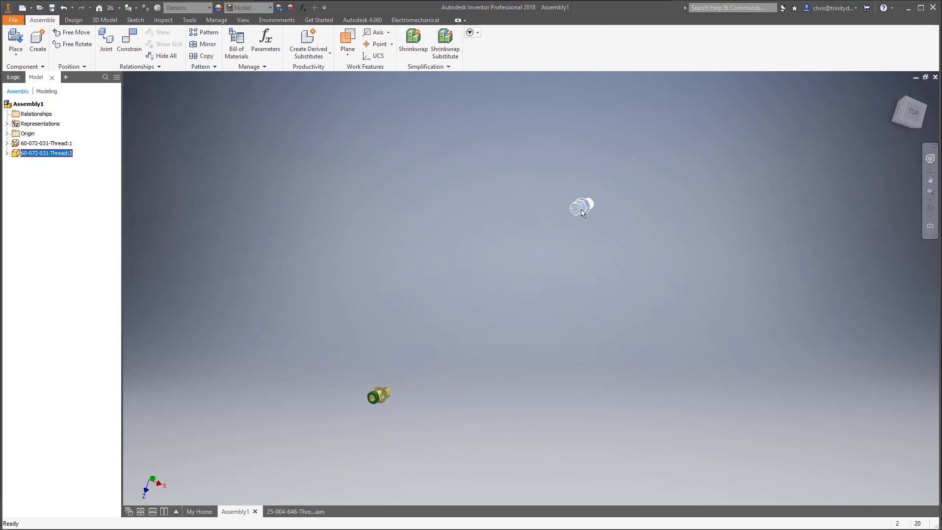
{"action": "key", "text": "g"}
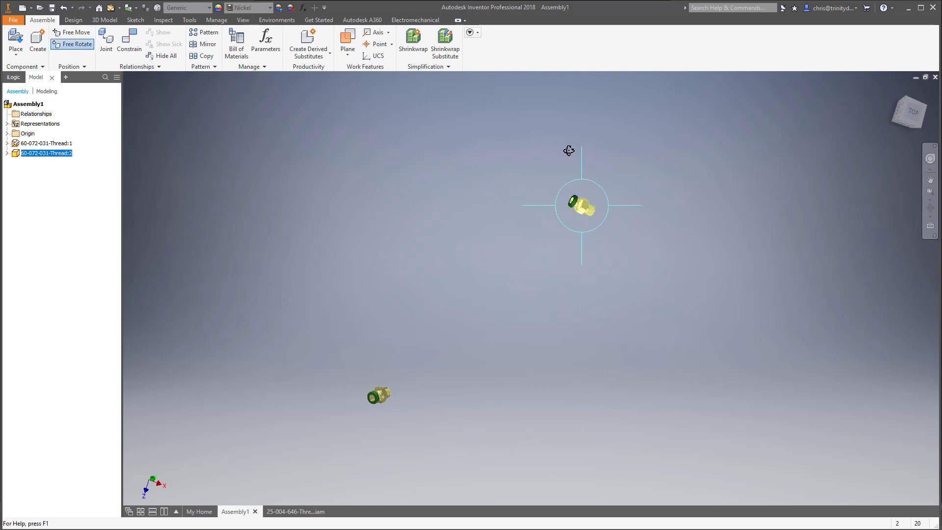
{"action": "key", "text": "Escape"}
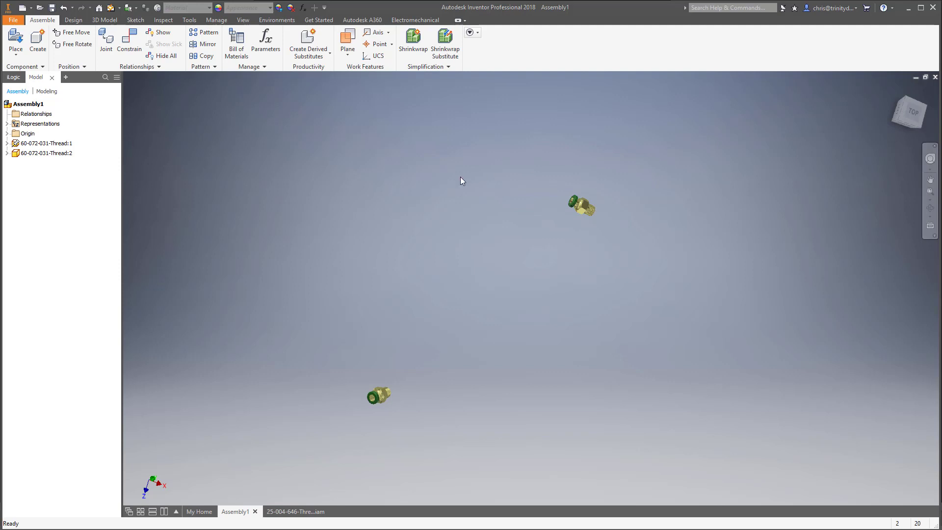
Step: Start an in-place component based on the ASIKECO Basic Part.ipt template
{"action": "right_click", "coordinate": [378, 202]}
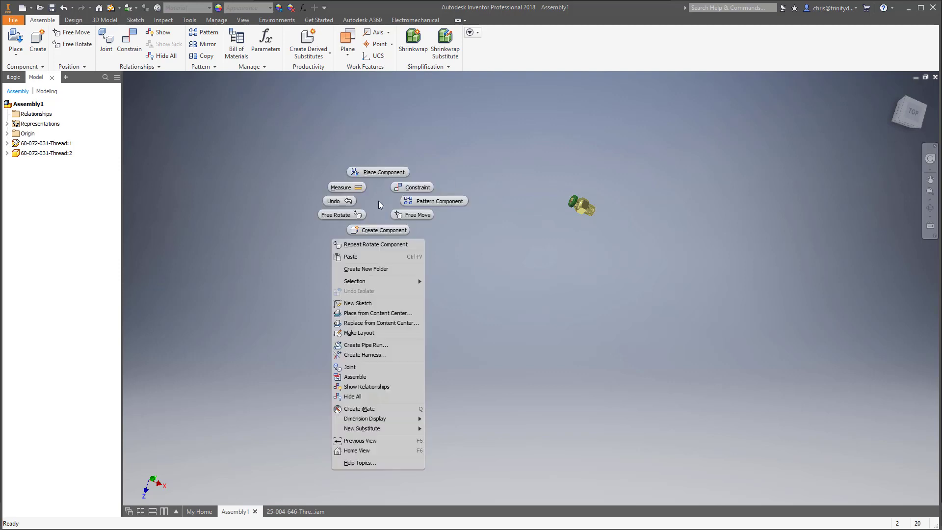
{"action": "left_click", "coordinate": [377, 230]}
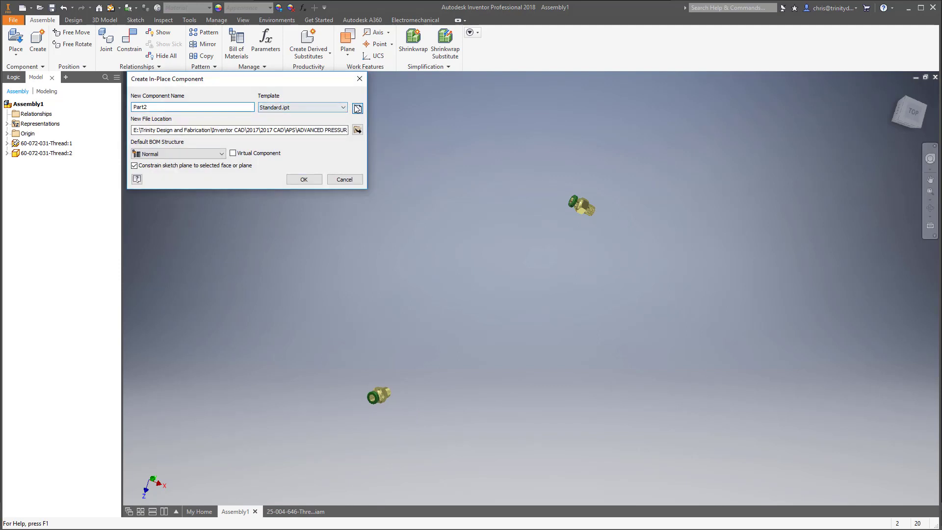
{"action": "left_click", "coordinate": [358, 108]}
{"action": "left_click", "coordinate": [146, 32]}
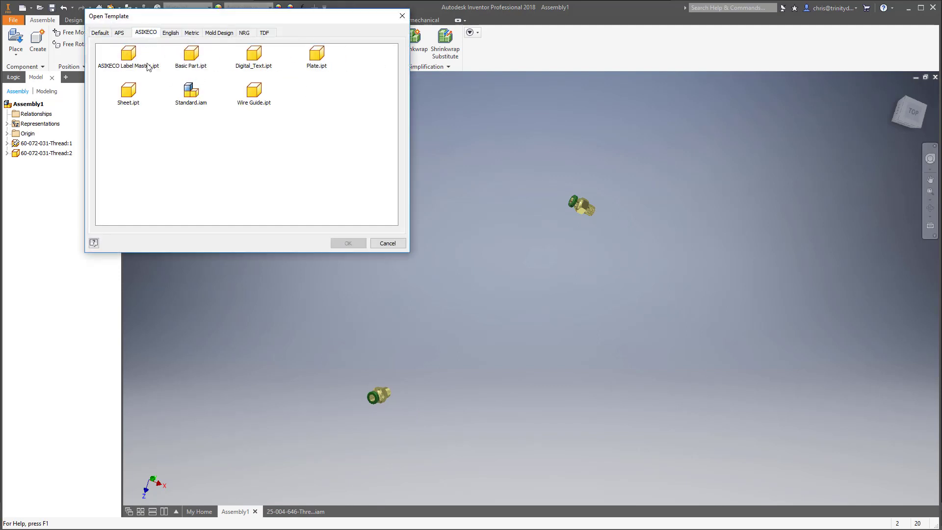
{"action": "left_click", "coordinate": [189, 60]}
{"action": "double_click", "coordinate": [189, 60]}
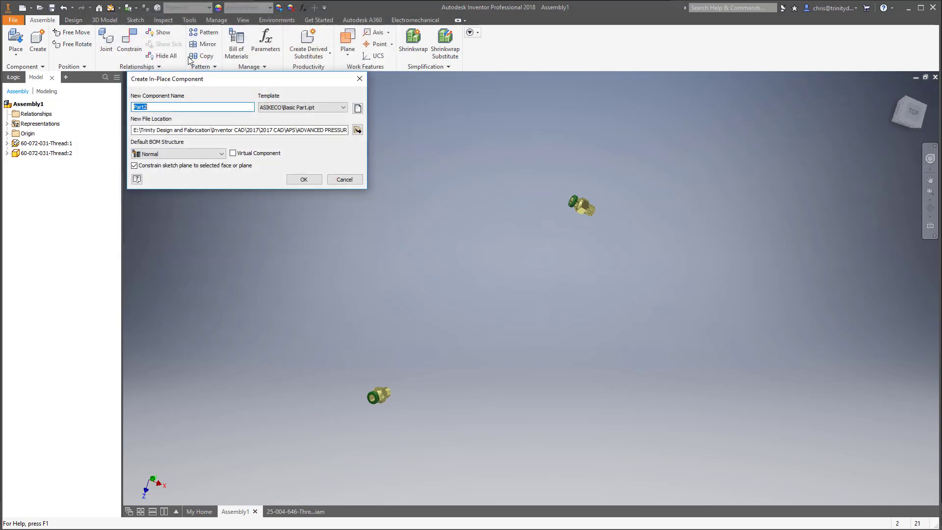
Step: Name the new part Hose_Test_2.ipt, saved in ADVANCED PRESSURE SYS
{"action": "left_click", "coordinate": [359, 131]}
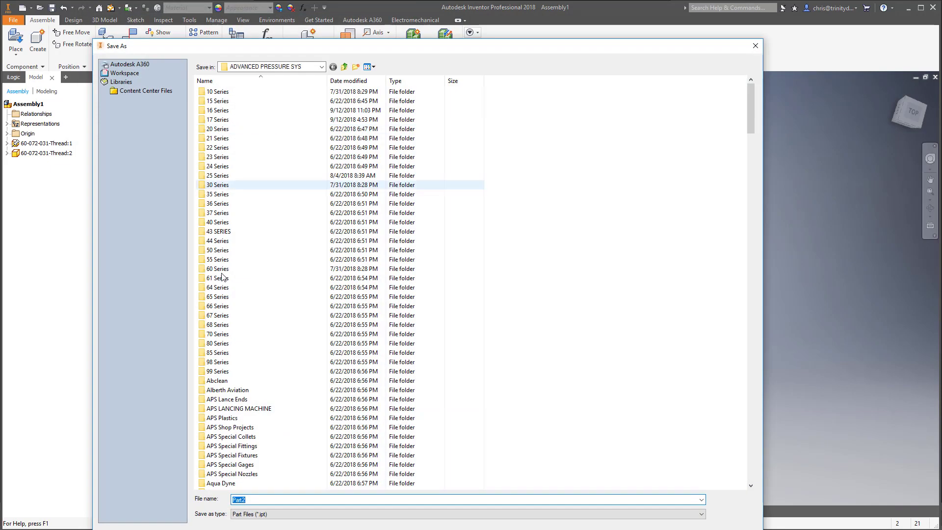
{"action": "scroll", "coordinate": [275, 347], "scroll_direction": "down", "scroll_amount": 20}
{"action": "scroll", "coordinate": [275, 347], "scroll_direction": "down", "scroll_amount": 20}
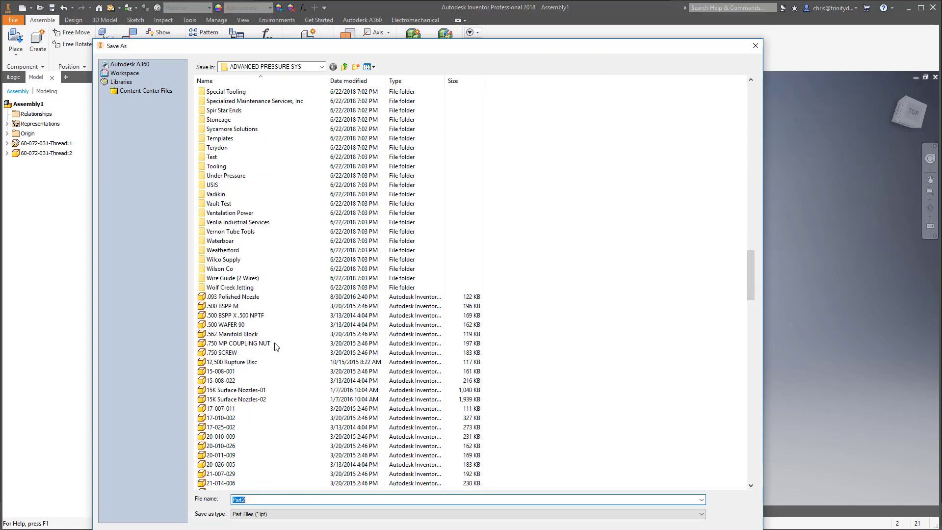
{"action": "scroll", "coordinate": [275, 346], "scroll_direction": "down", "scroll_amount": 10}
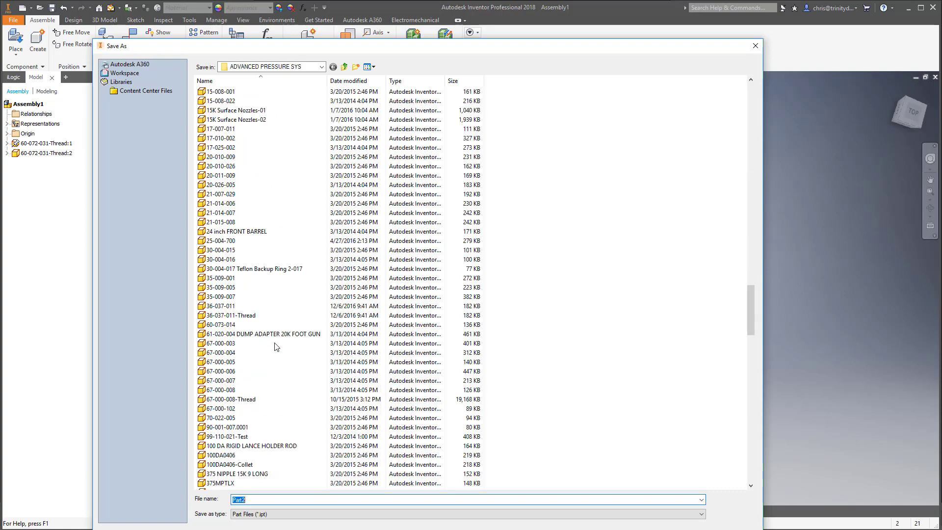
{"action": "scroll", "coordinate": [275, 346], "scroll_direction": "down", "scroll_amount": 13}
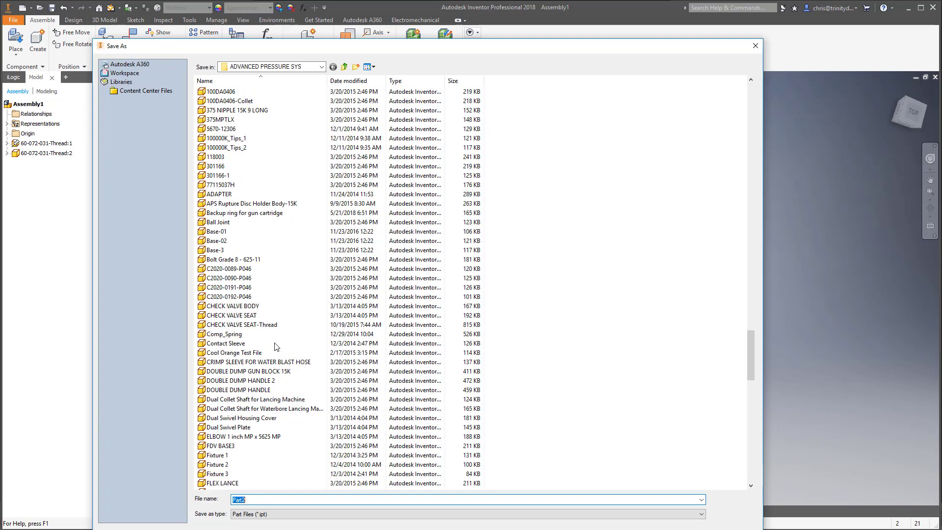
{"action": "scroll", "coordinate": [275, 346], "scroll_direction": "down", "scroll_amount": 4}
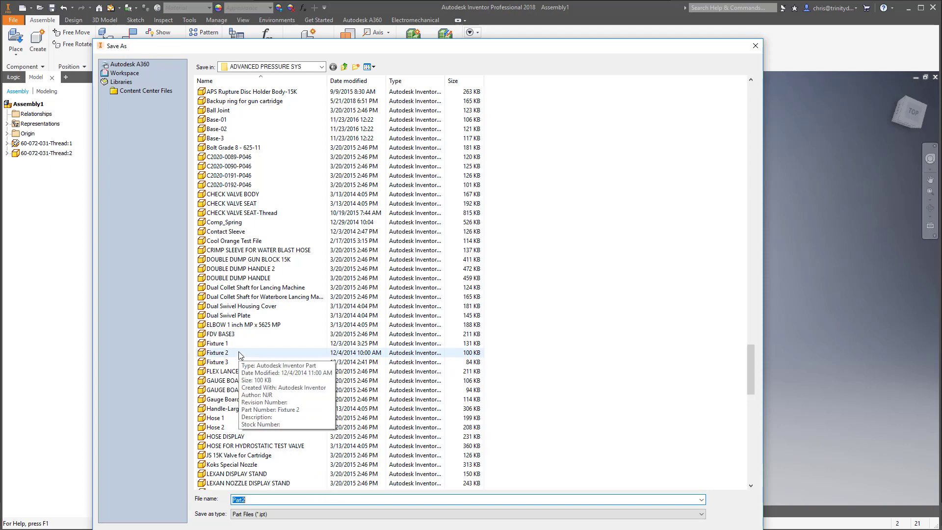
{"action": "scroll", "coordinate": [240, 355], "scroll_direction": "down", "scroll_amount": 11}
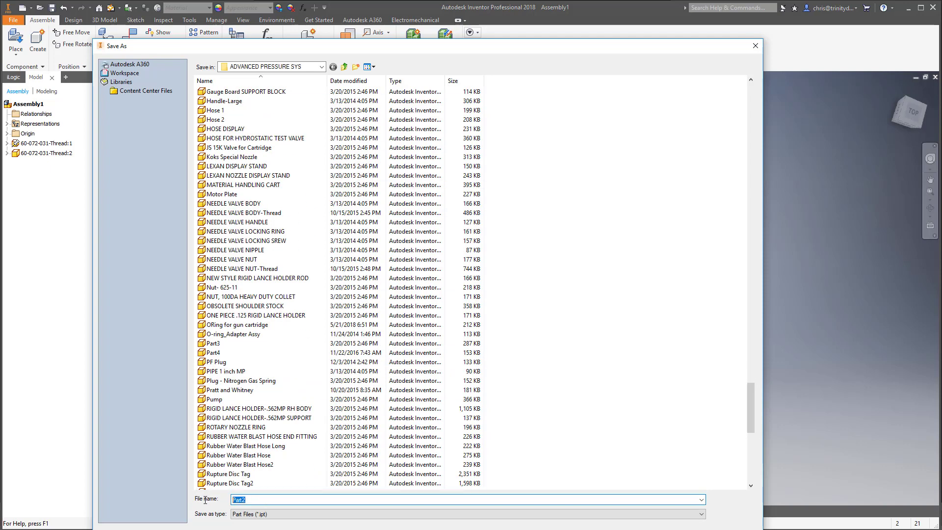
{"action": "type", "text": "Hose_Test_2"}
{"action": "key", "text": "Return"}
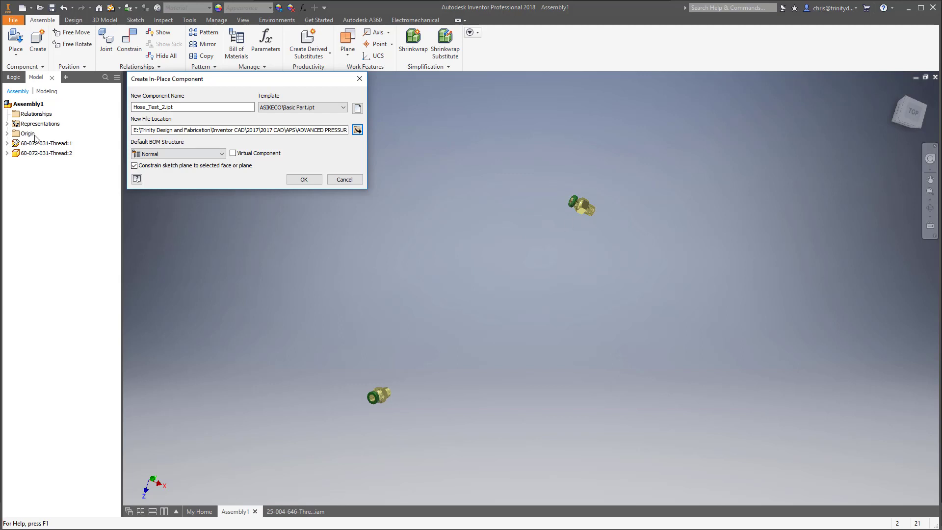
Step: Keep the BOM structure on Normal and confirm creating the Hose_Test_2 part
{"action": "left_click", "coordinate": [135, 166]}
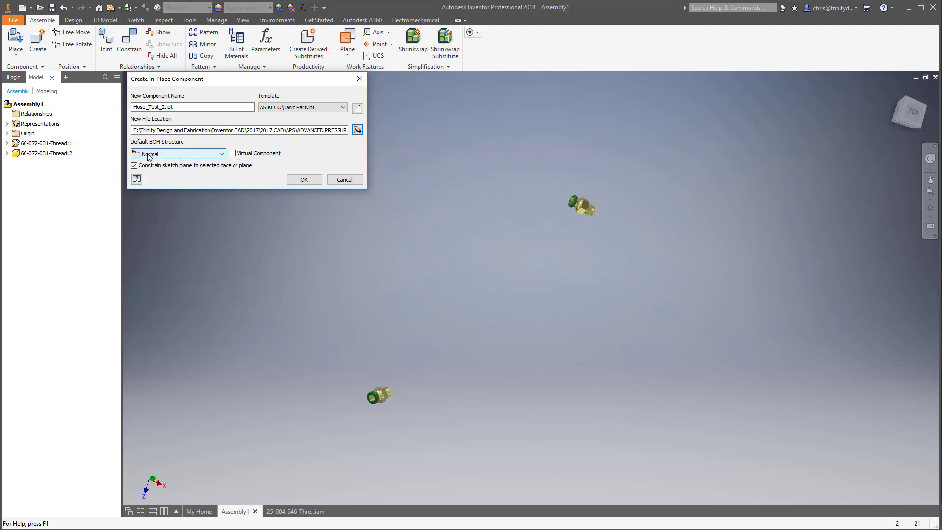
{"action": "left_click", "coordinate": [149, 155]}
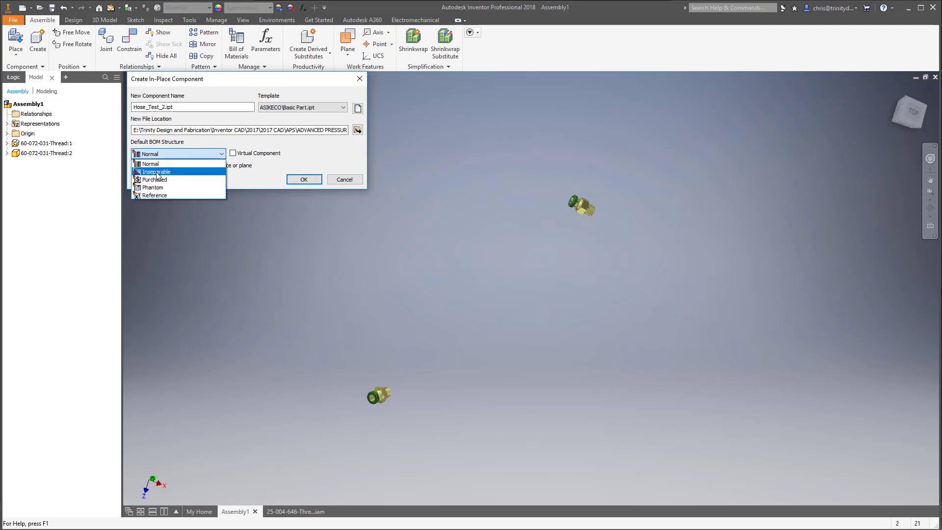
{"action": "left_click", "coordinate": [164, 163]}
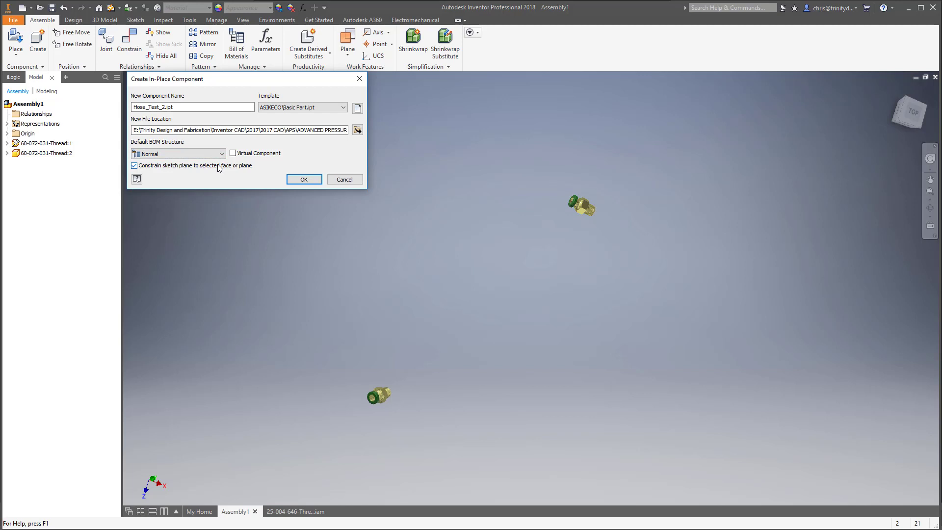
{"action": "left_click", "coordinate": [301, 180]}
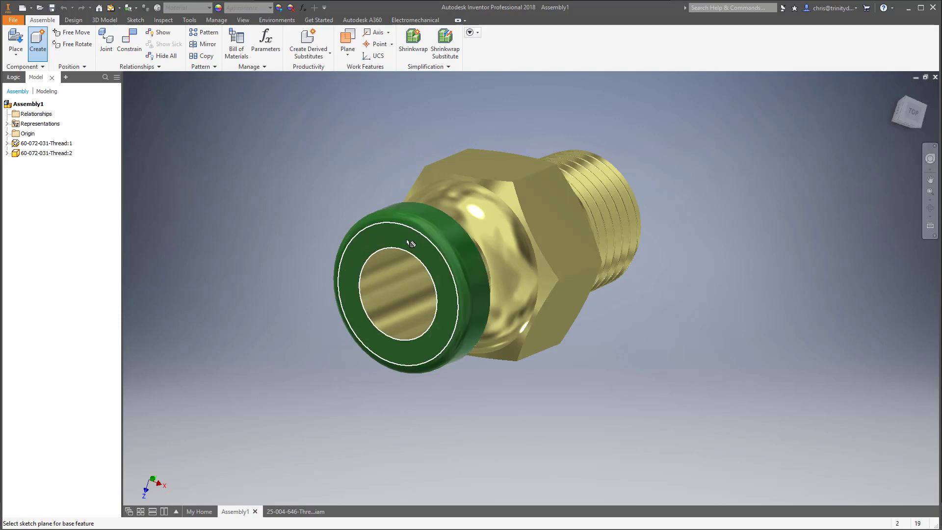
Step: Base the hose part on the fitting's green ring face, accepting the style conflict
{"action": "left_click", "coordinate": [385, 241]}
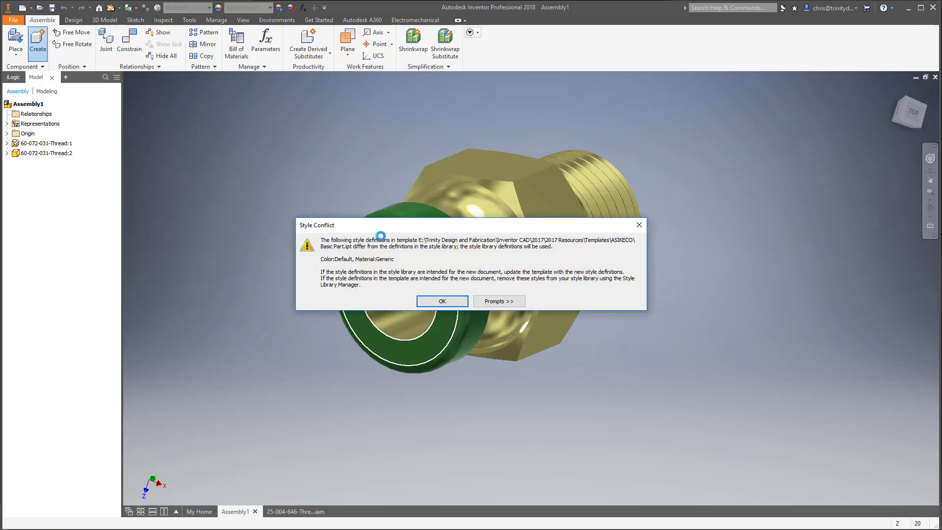
{"action": "left_click", "coordinate": [430, 303]}
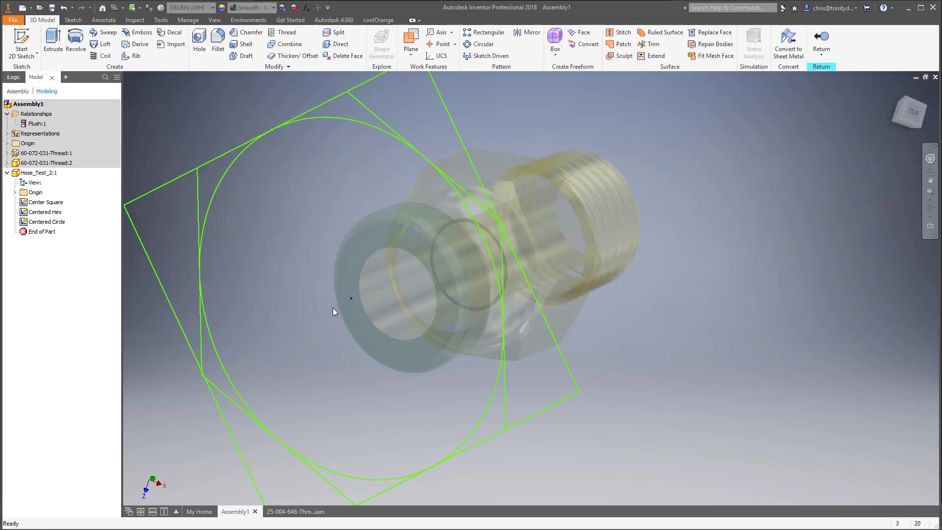
{"action": "scroll", "coordinate": [333, 307], "scroll_direction": "down", "scroll_amount": 3}
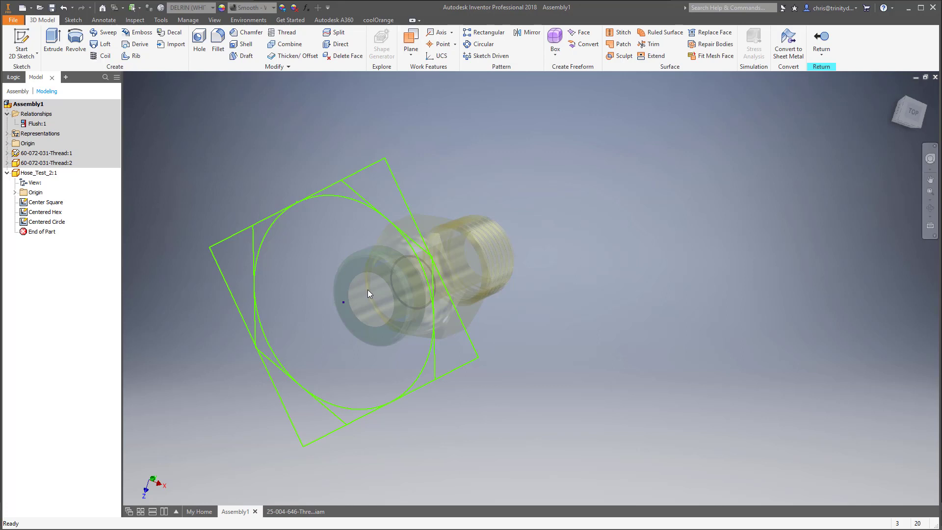
Step: Delete the Center Square and Centered Hex sketches and the template circle
{"action": "left_click", "coordinate": [45, 202]}
{"action": "left_click", "coordinate": [42, 212], "text": "ctrl"}
{"action": "right_click", "coordinate": [54, 212]}
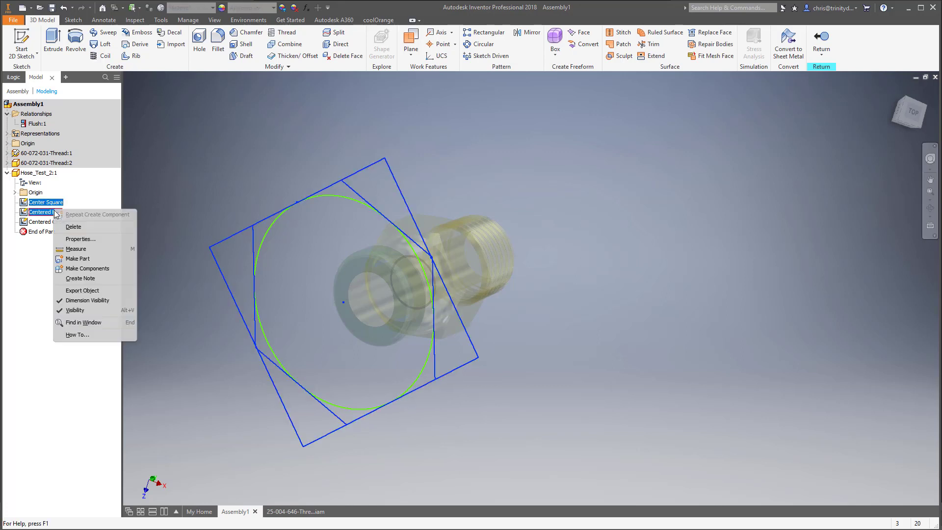
{"action": "left_click", "coordinate": [74, 226]}
{"action": "double_click", "coordinate": [46, 202]}
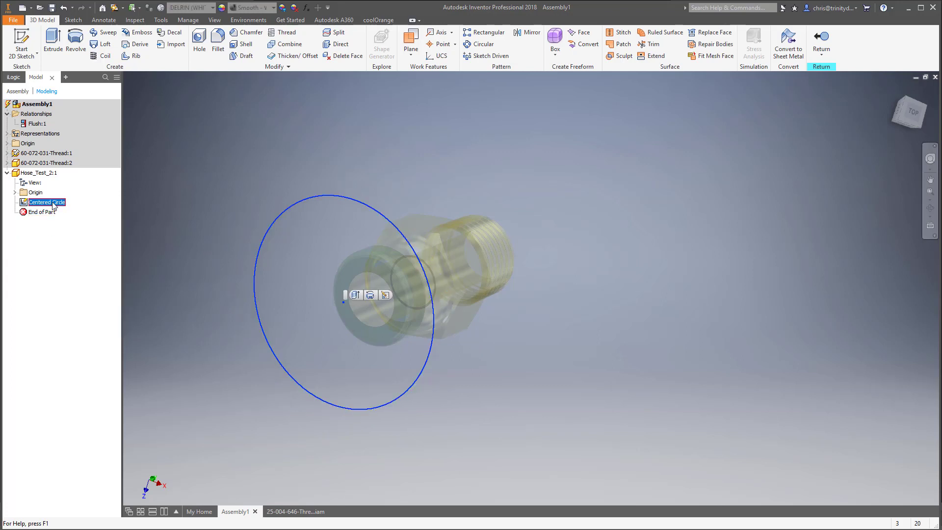
{"action": "left_click", "coordinate": [322, 197]}
{"action": "key", "text": "Escape"}
{"action": "key", "text": "Delete"}
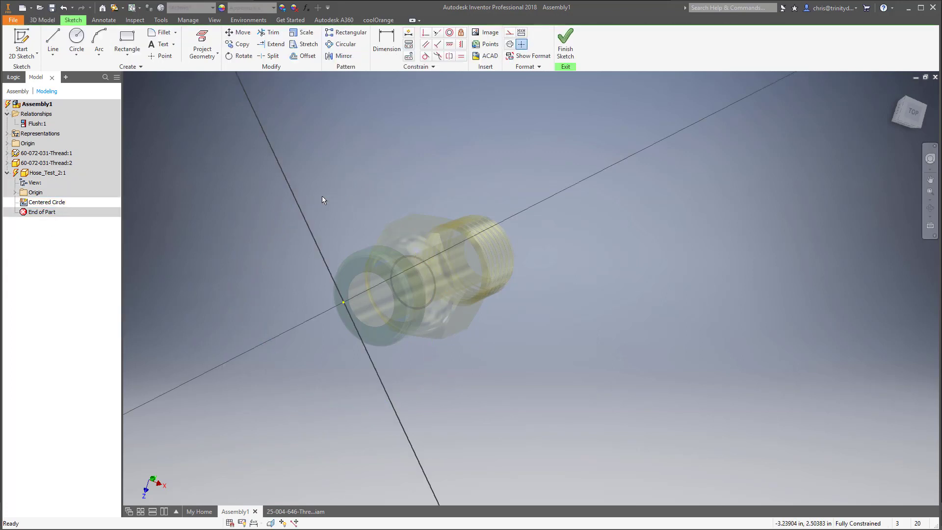
Step: Project the fitting's inner circular edge into the Centered Circle sketch and finish it
{"action": "left_click", "coordinate": [202, 46]}
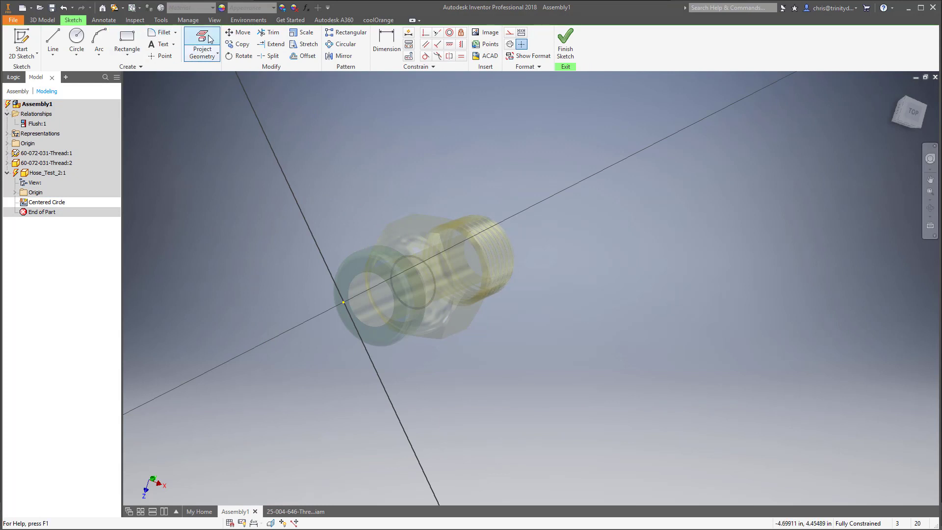
{"action": "left_click", "coordinate": [357, 273]}
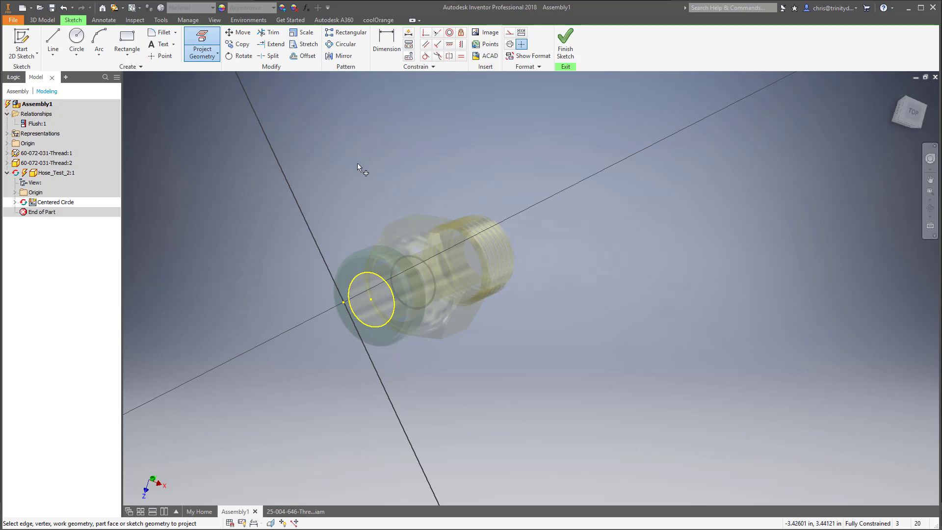
{"action": "scroll", "coordinate": [341, 216], "scroll_direction": "down", "scroll_amount": 2}
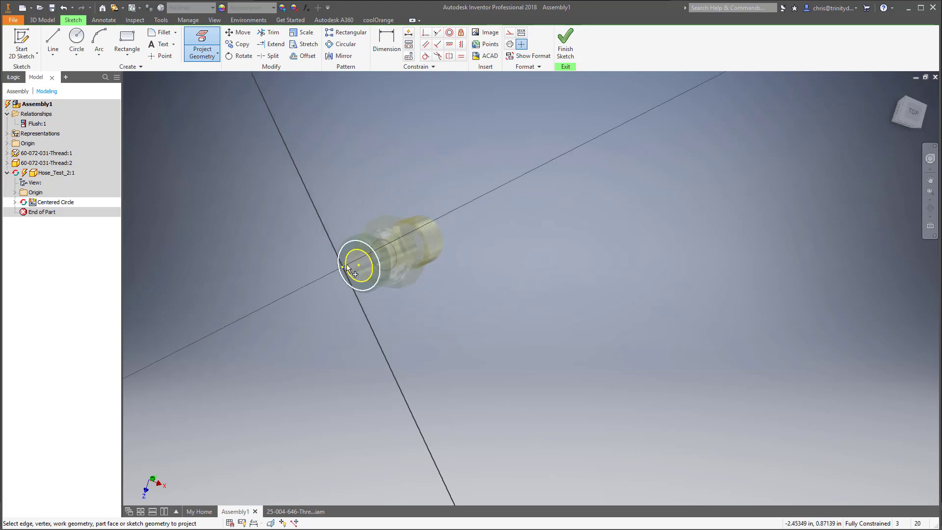
{"action": "scroll", "coordinate": [311, 326], "scroll_direction": "down", "scroll_amount": 2}
{"action": "scroll", "coordinate": [311, 332], "scroll_direction": "down", "scroll_amount": 2}
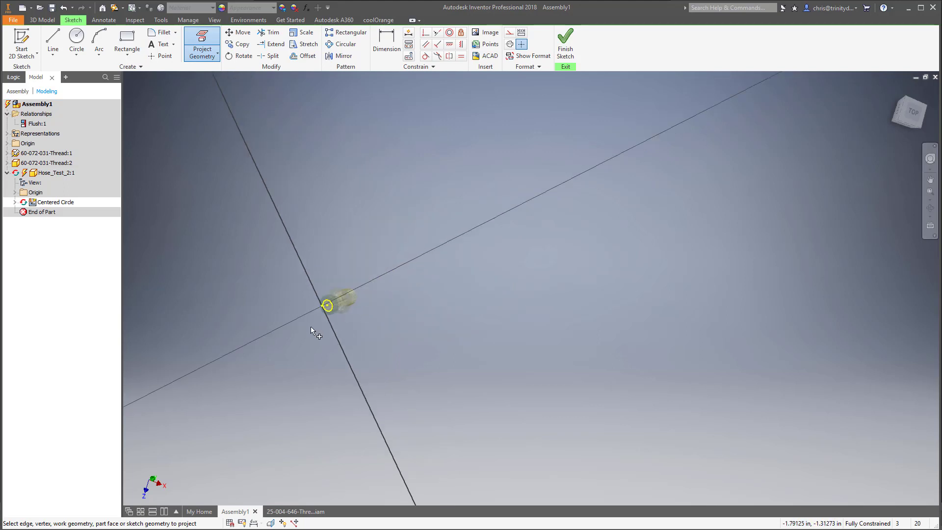
{"action": "right_click", "coordinate": [382, 201]}
{"action": "left_click", "coordinate": [382, 231]}
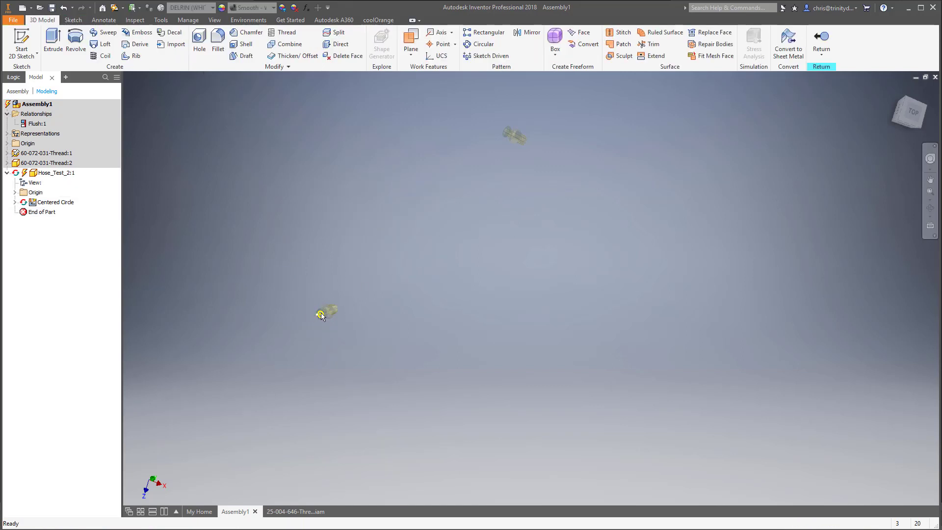
Step: Start a 3D sketch and include the first fitting's front, outer and inner circular edges
{"action": "right_click", "coordinate": [304, 218]}
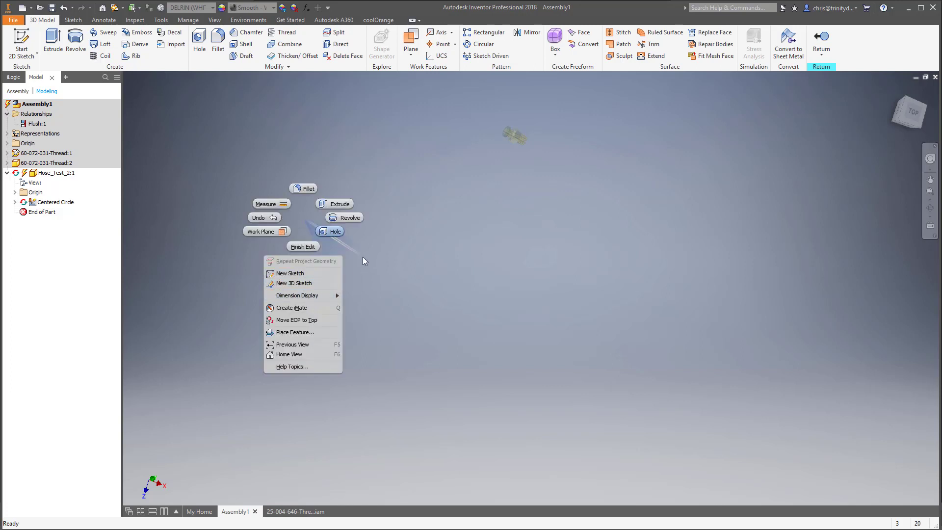
{"action": "left_click", "coordinate": [284, 285]}
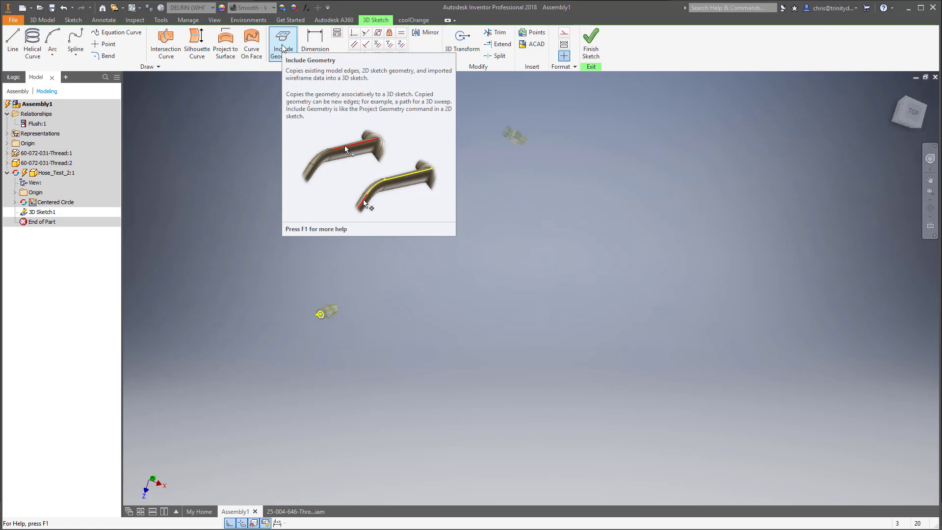
{"action": "left_click", "coordinate": [283, 48]}
{"action": "scroll", "coordinate": [324, 314], "scroll_direction": "down", "scroll_amount": 10}
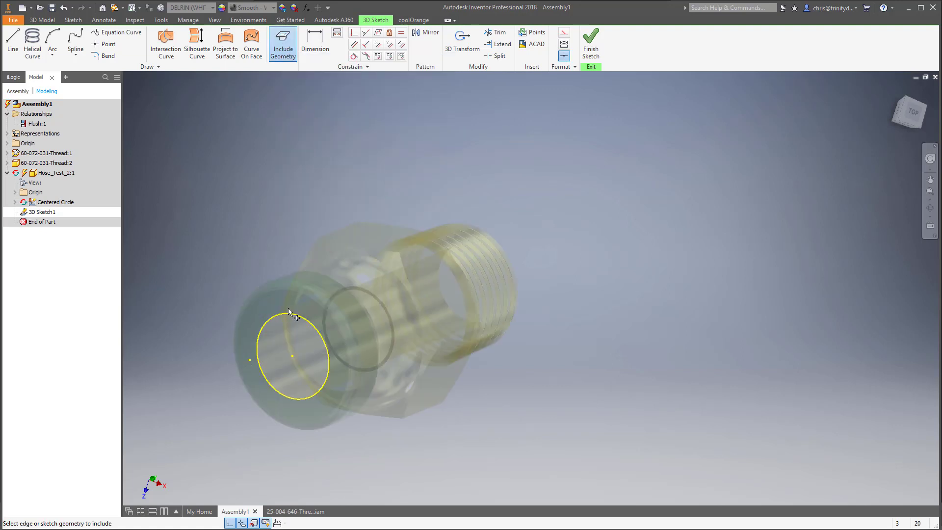
{"action": "left_click", "coordinate": [287, 309]}
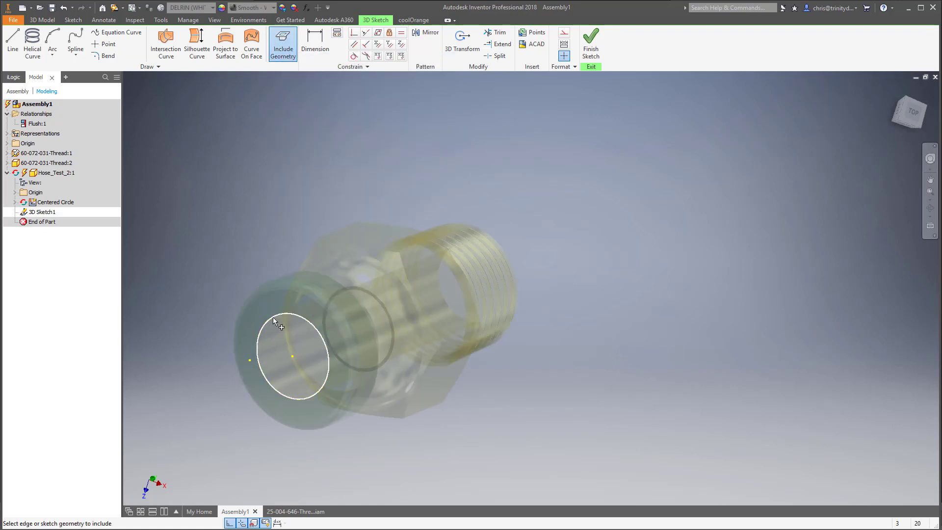
{"action": "scroll", "coordinate": [272, 318], "scroll_direction": "down", "scroll_amount": 5}
{"action": "left_click", "coordinate": [338, 277]}
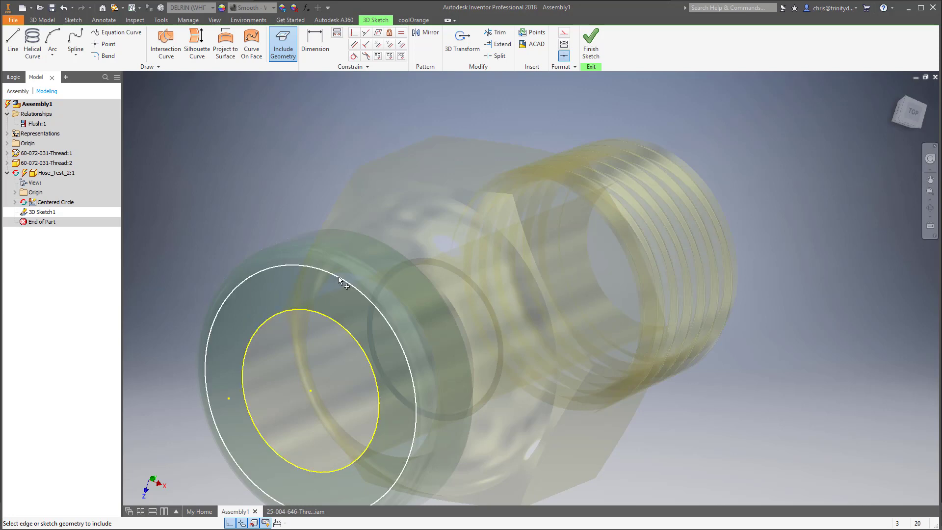
{"action": "mouse_move", "coordinate": [406, 298]}
{"action": "middle_mouse_down", "text": "shift"}
{"action": "mouse_move", "coordinate": [542, 333]}
{"action": "mouse_move", "coordinate": [540, 317]}
{"action": "mouse_move", "coordinate": [412, 315]}
{"action": "middle_mouse_up", "text": "shift"}
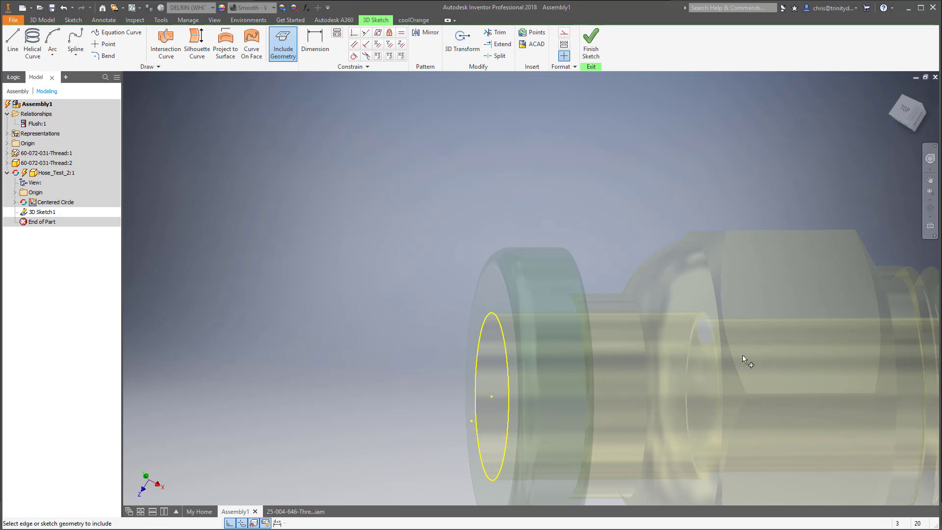
{"action": "left_click", "coordinate": [703, 320]}
{"action": "scroll", "coordinate": [245, 289], "scroll_direction": "down", "scroll_amount": 8}
Step: Include the second fitting's inner and outer circular edges in the 3D sketch
{"action": "key", "text": "F4"}
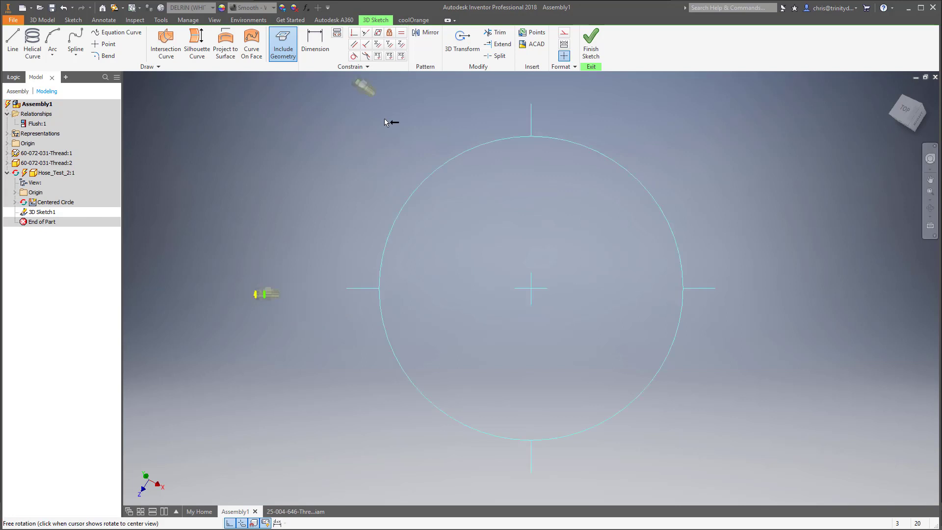
{"action": "mouse_move", "coordinate": [452, 146]}
{"action": "left_mouse_down"}
{"action": "mouse_move", "coordinate": [445, 237]}
{"action": "mouse_move", "coordinate": [562, 283]}
{"action": "left_mouse_up"}
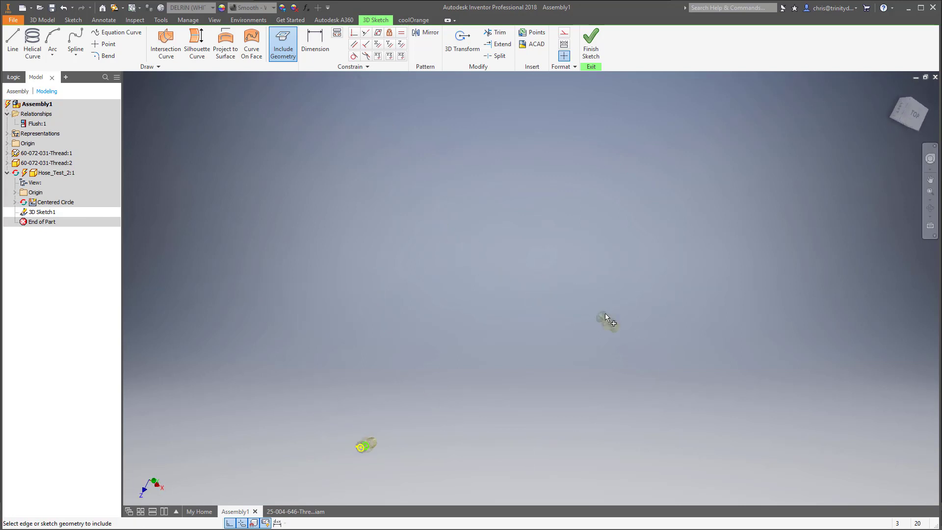
{"action": "scroll", "coordinate": [605, 314], "scroll_direction": "up", "scroll_amount": 8}
{"action": "scroll", "coordinate": [651, 341], "scroll_direction": "up", "scroll_amount": 3}
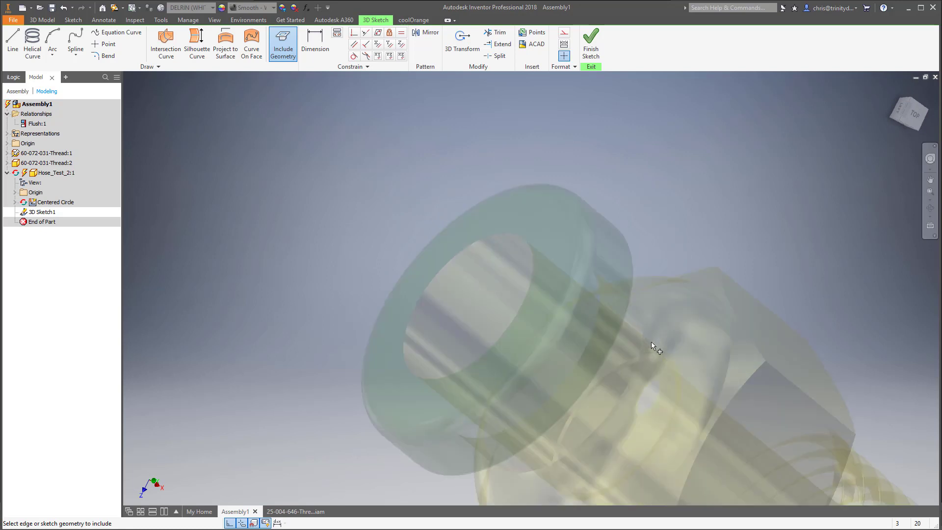
{"action": "left_click", "coordinate": [526, 235]}
{"action": "key", "text": "F4"}
{"action": "left_click_drag", "start_coordinate": [647, 300], "coordinate": [497, 305]}
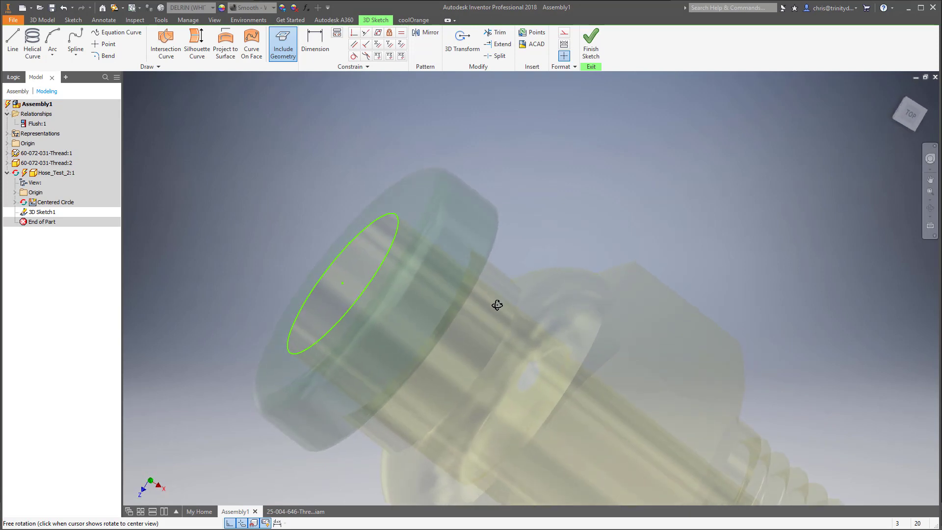
{"action": "left_click", "coordinate": [571, 349]}
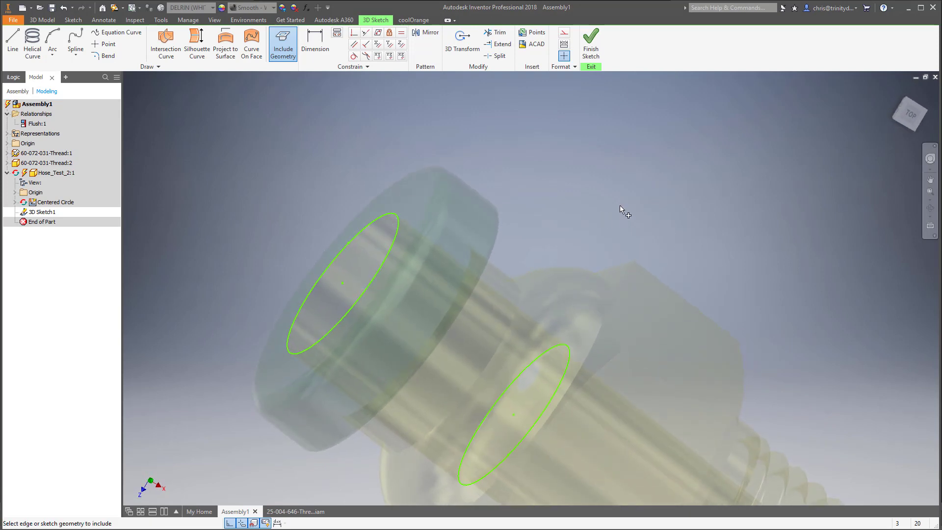
{"action": "scroll", "coordinate": [620, 205], "scroll_direction": "up", "scroll_amount": 5}
{"action": "middle_click_drag", "start_coordinate": [529, 221], "coordinate": [554, 288], "text": "shift"}
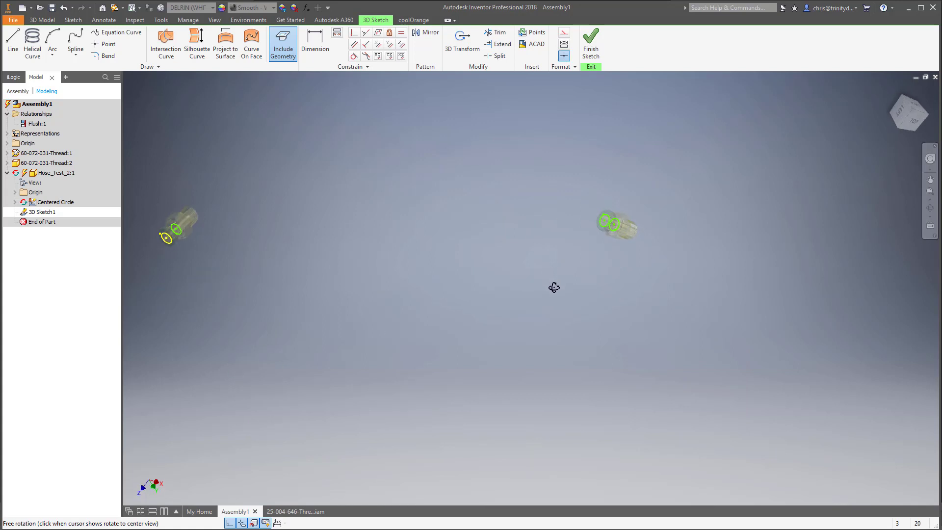
{"action": "middle_click", "coordinate": [558, 232]}
{"action": "left_click", "coordinate": [627, 254]}
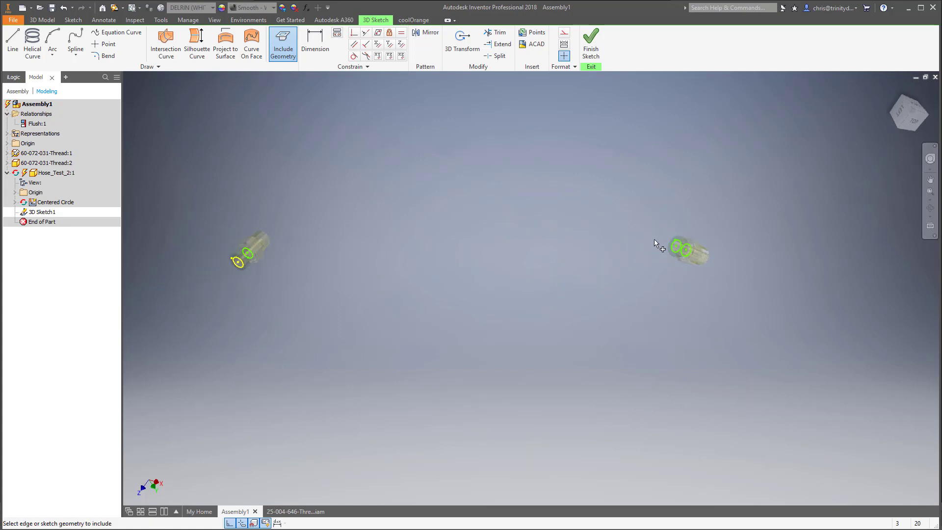
{"action": "left_click", "coordinate": [13, 41]}
Step: Draw a 3D line joining the green and yellow circle centres in the first fitting
{"action": "scroll", "coordinate": [235, 250], "scroll_direction": "up", "scroll_amount": 5}
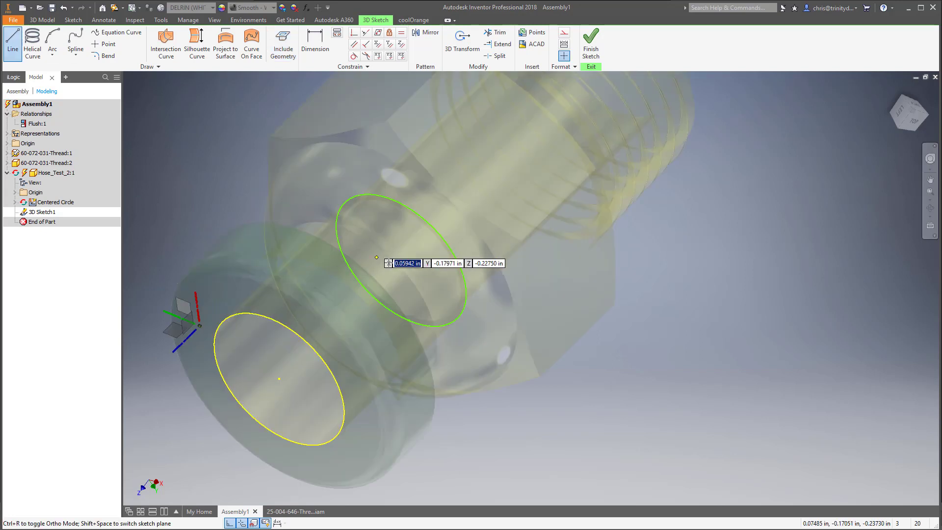
{"action": "left_click", "coordinate": [401, 260]}
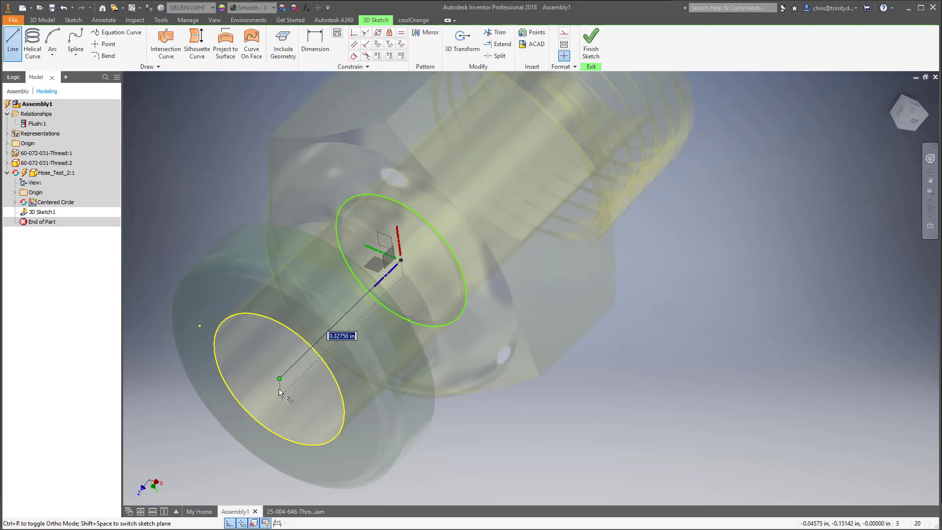
{"action": "left_click", "coordinate": [280, 378]}
{"action": "scroll", "coordinate": [286, 332], "scroll_direction": "down", "scroll_amount": 4}
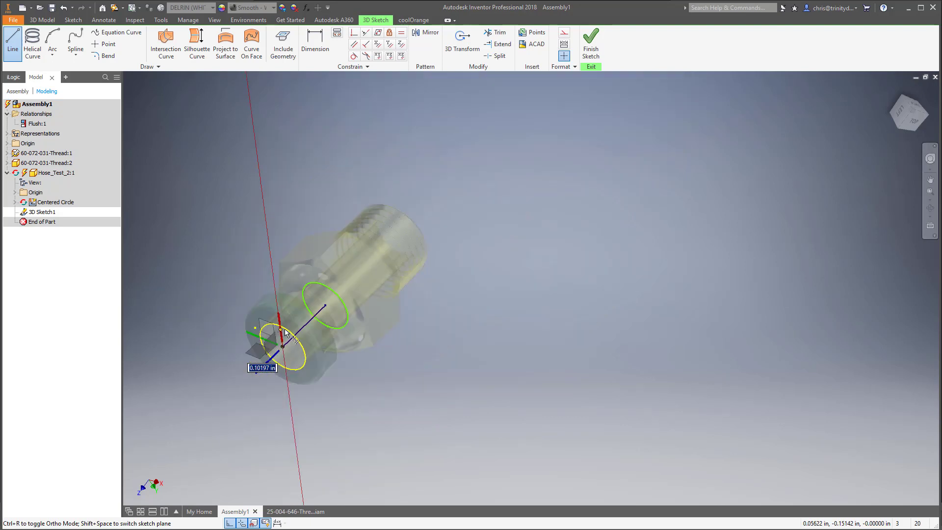
{"action": "scroll", "coordinate": [286, 332], "scroll_direction": "down", "scroll_amount": 2}
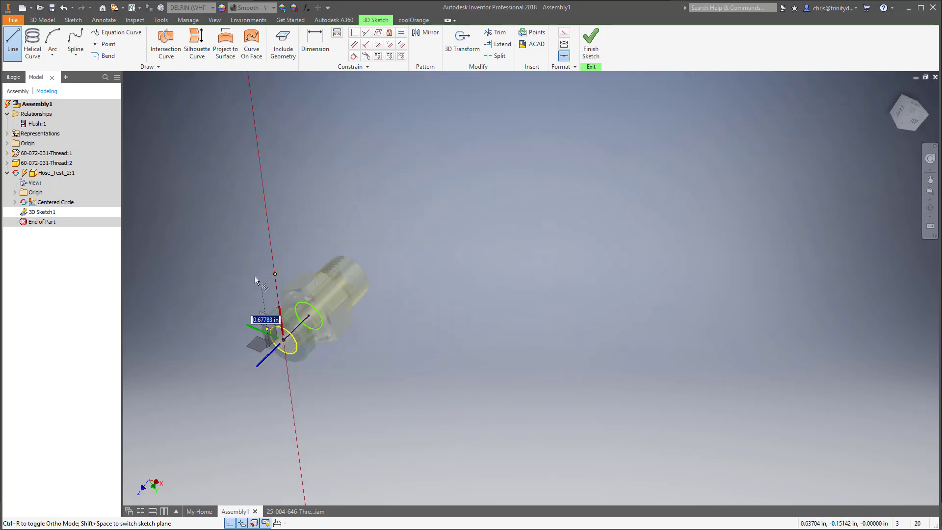
{"action": "key", "text": "Escape"}
{"action": "scroll", "coordinate": [254, 277], "scroll_direction": "down", "scroll_amount": 5}
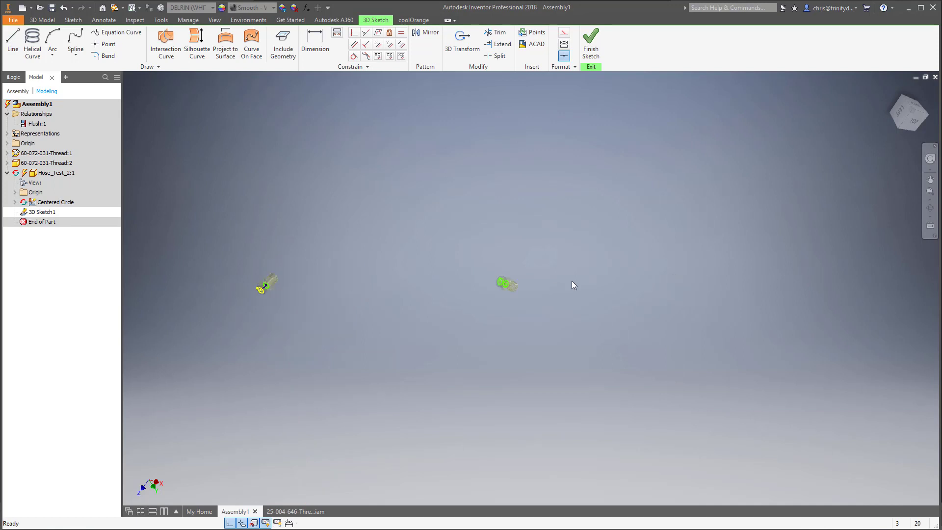
{"action": "scroll", "coordinate": [500, 284], "scroll_direction": "up", "scroll_amount": 5}
Step: Draw a second line between the two circle centres in the other fitting
{"action": "key", "text": "l"}
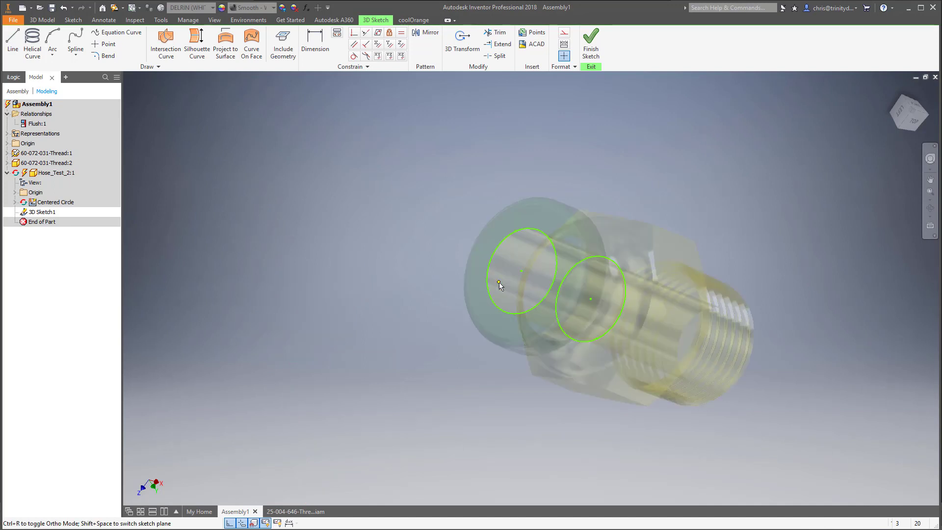
{"action": "left_click", "coordinate": [522, 271]}
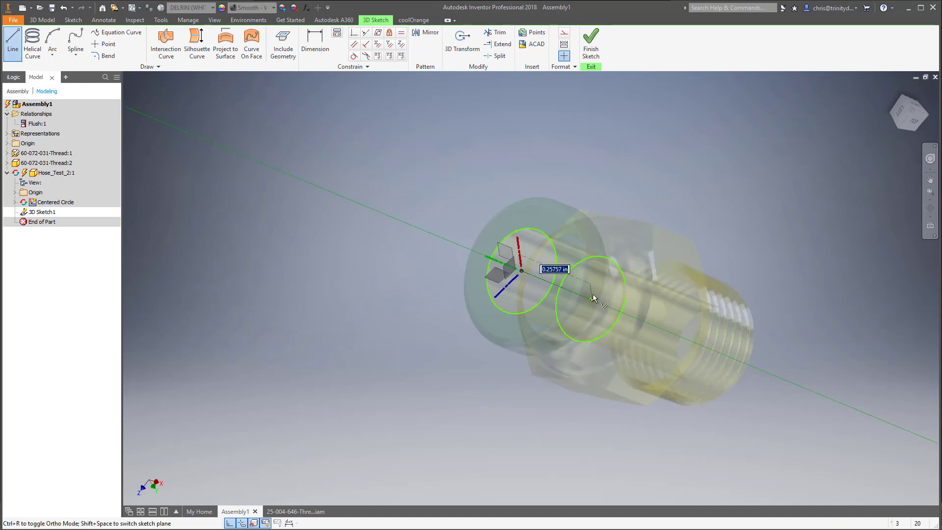
{"action": "left_click", "coordinate": [591, 299]}
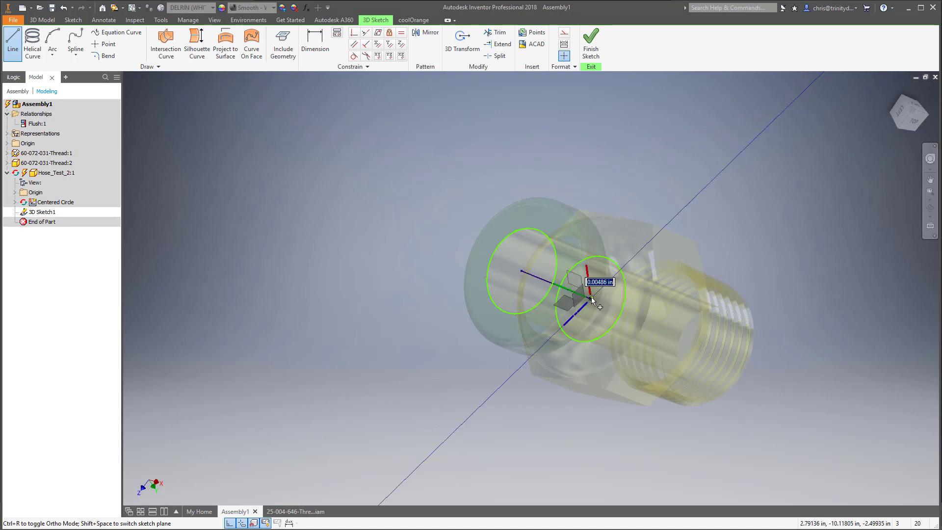
{"action": "key", "text": "Escape"}
{"action": "scroll", "coordinate": [592, 253], "scroll_direction": "down", "scroll_amount": 5}
{"action": "middle_click_drag", "start_coordinate": [596, 223], "coordinate": [688, 264]}
{"action": "scroll", "coordinate": [688, 265], "scroll_direction": "down", "scroll_amount": 2}
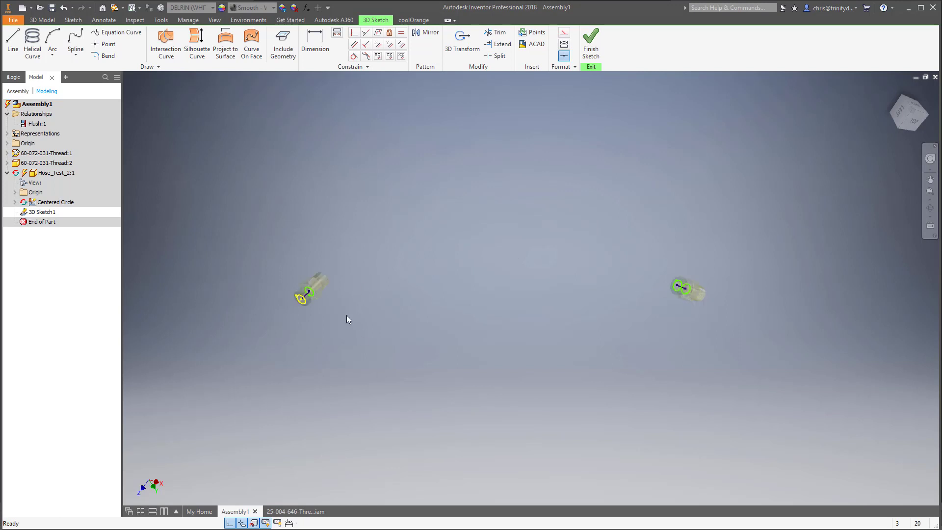
Step: Switch the spline tool from control-vertex to interpolation spline
{"action": "left_click", "coordinate": [76, 55]}
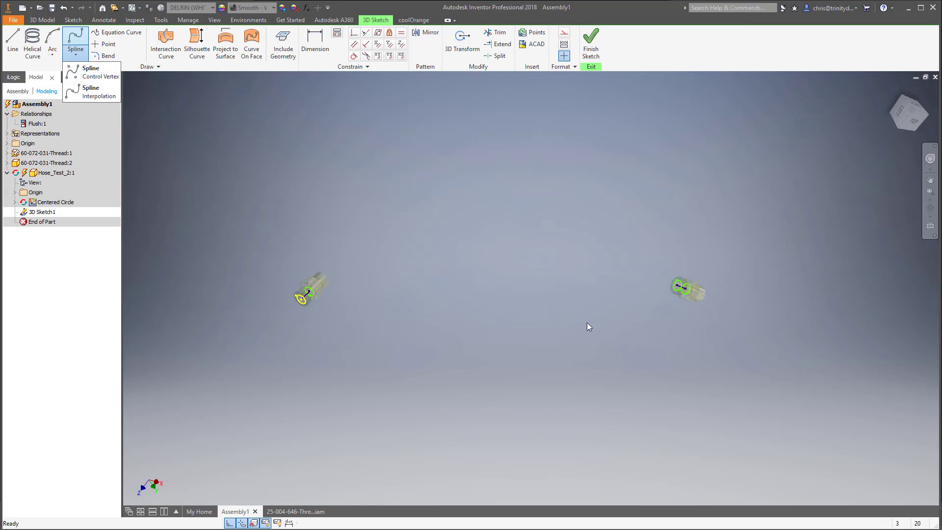
{"action": "left_click", "coordinate": [100, 78]}
{"action": "left_click", "coordinate": [76, 54]}
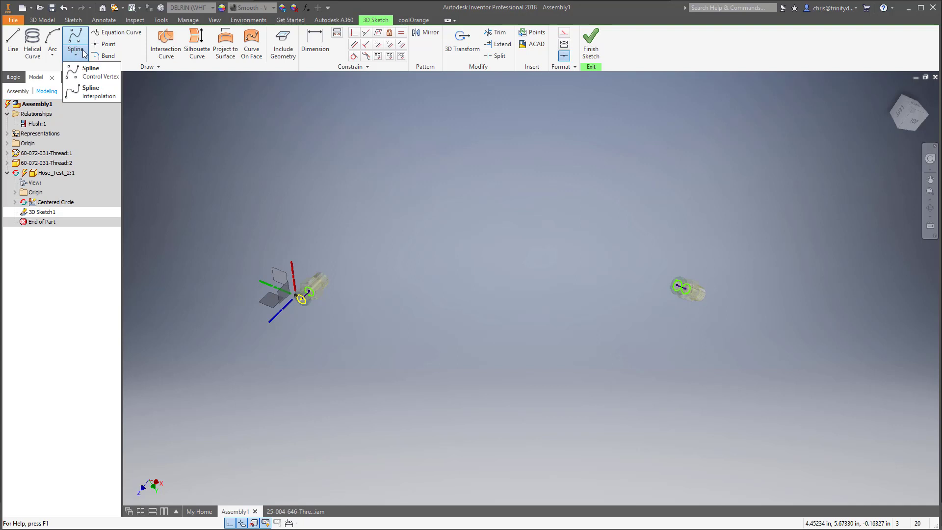
{"action": "left_click", "coordinate": [95, 92]}
Step: Draw the spline from the line's end, bending below, to the right fitting's circle centre
{"action": "scroll", "coordinate": [300, 302], "scroll_direction": "up", "scroll_amount": 5}
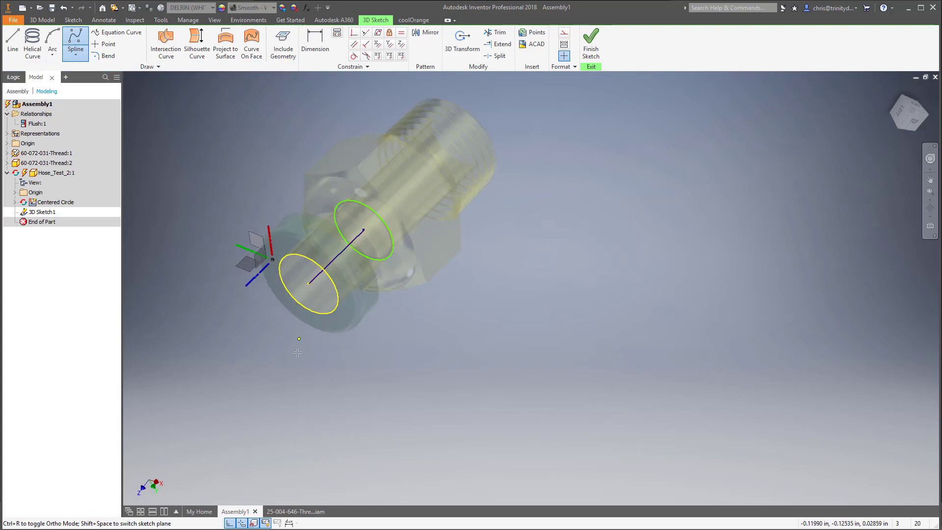
{"action": "left_click", "coordinate": [308, 284]}
{"action": "scroll", "coordinate": [308, 285], "scroll_direction": "down", "scroll_amount": 8}
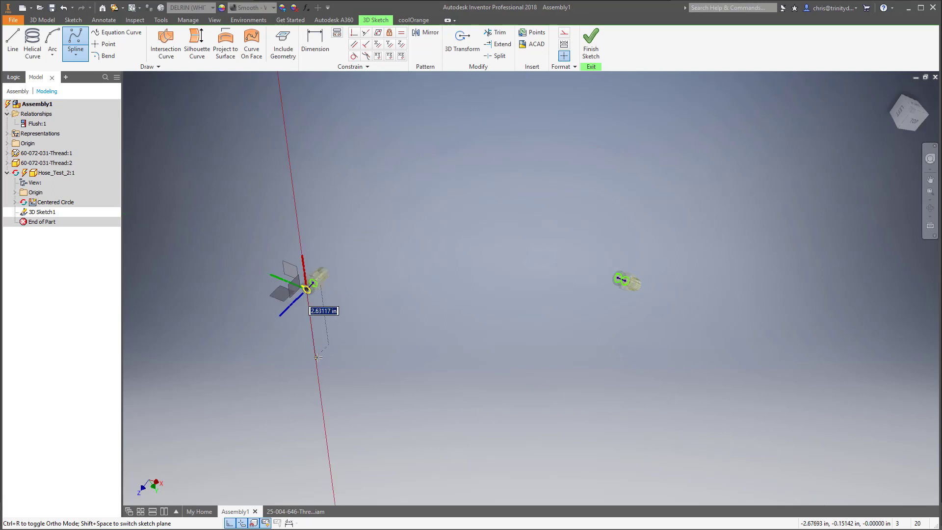
{"action": "left_click", "coordinate": [325, 391]}
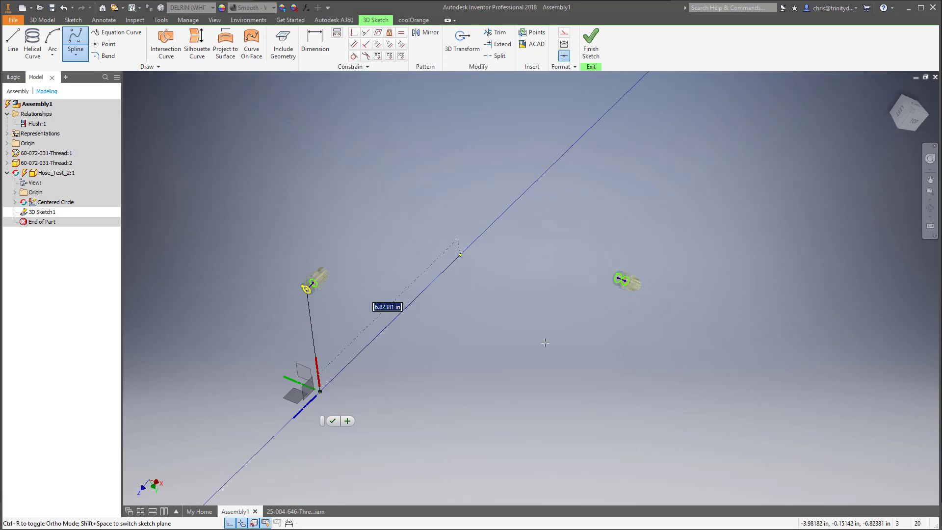
{"action": "left_click", "coordinate": [460, 255]}
{"action": "scroll", "coordinate": [582, 308], "scroll_direction": "down", "scroll_amount": 5}
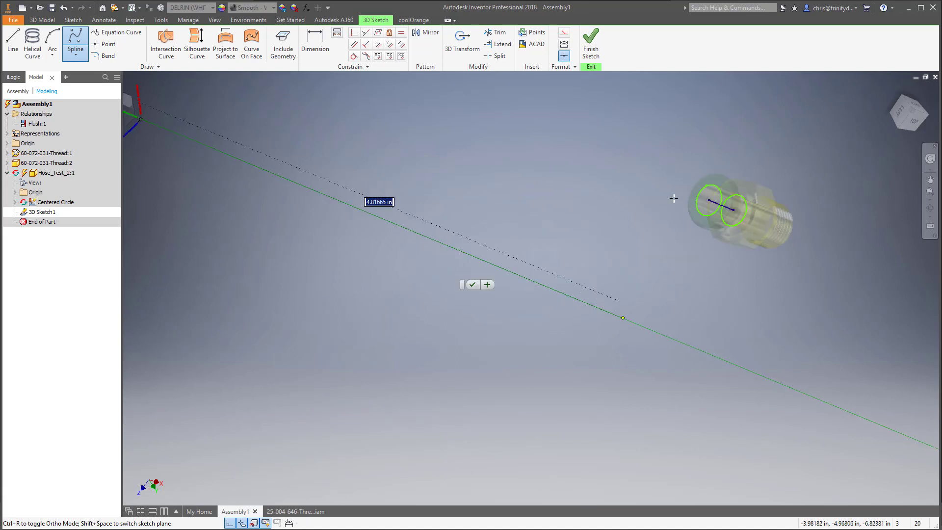
{"action": "left_click", "coordinate": [710, 200]}
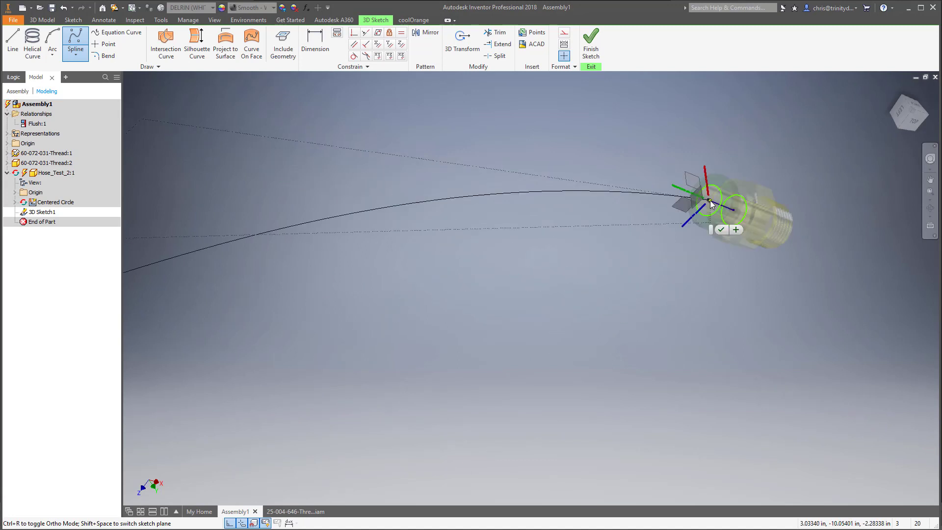
{"action": "left_click", "coordinate": [721, 234]}
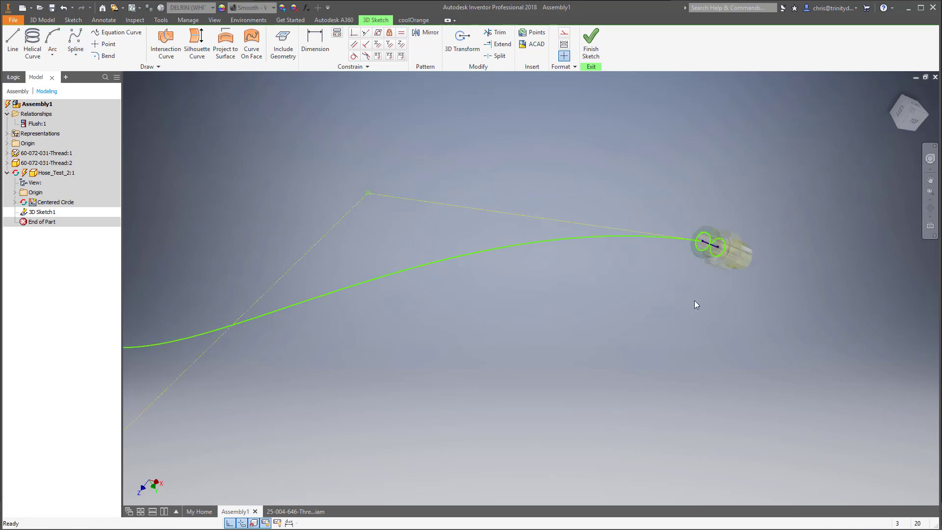
Step: Drag a spline control vertex up so the hose arches before entering the fitting
{"action": "scroll", "coordinate": [689, 300], "scroll_direction": "up", "scroll_amount": 3}
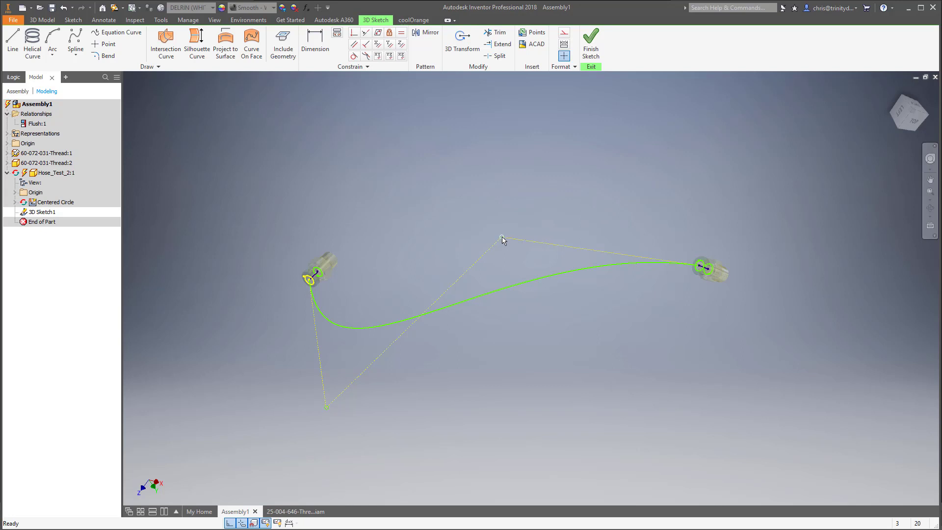
{"action": "left_click_drag", "start_coordinate": [502, 237], "coordinate": [654, 124]}
{"action": "scroll", "coordinate": [756, 270], "scroll_direction": "up", "scroll_amount": 5}
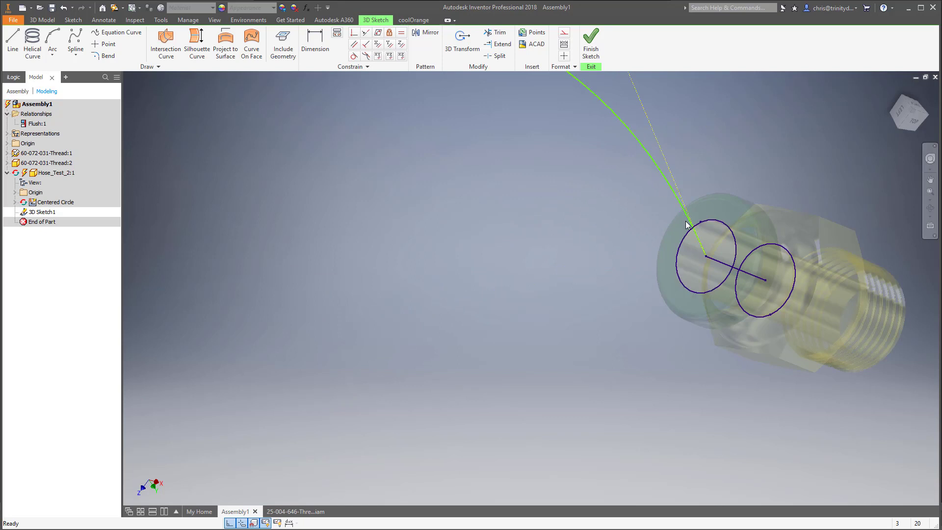
{"action": "scroll", "coordinate": [750, 314], "scroll_direction": "down", "scroll_amount": 5}
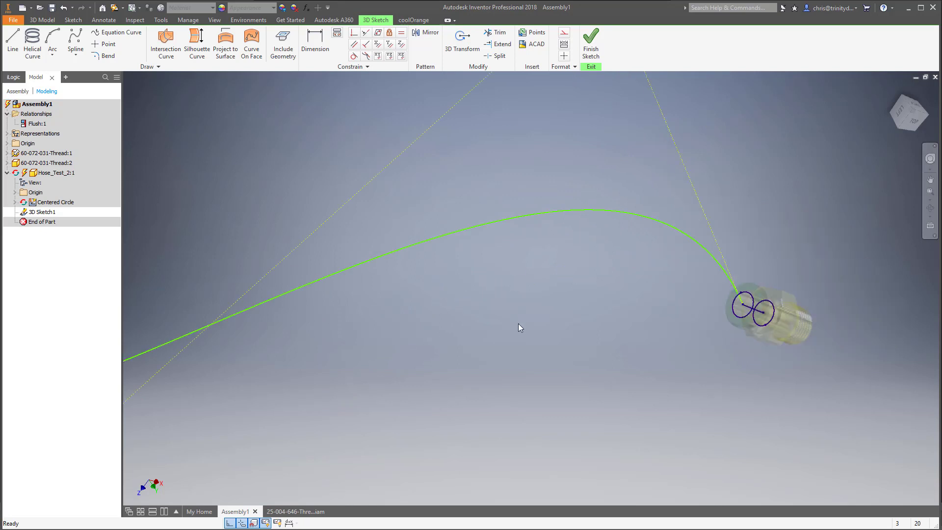
{"action": "right_click", "coordinate": [553, 334]}
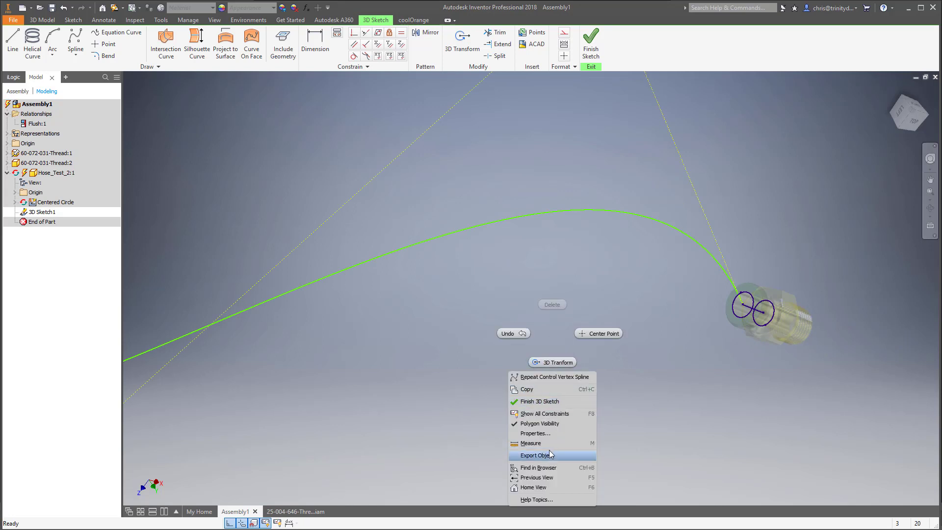
{"action": "left_click", "coordinate": [595, 318]}
{"action": "right_click", "coordinate": [594, 319]}
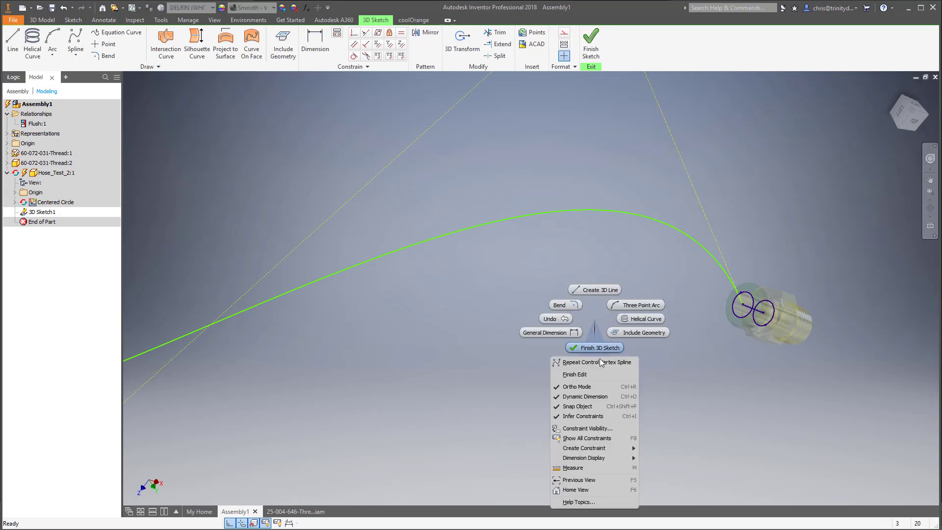
{"action": "mouse_move", "coordinate": [593, 450]}
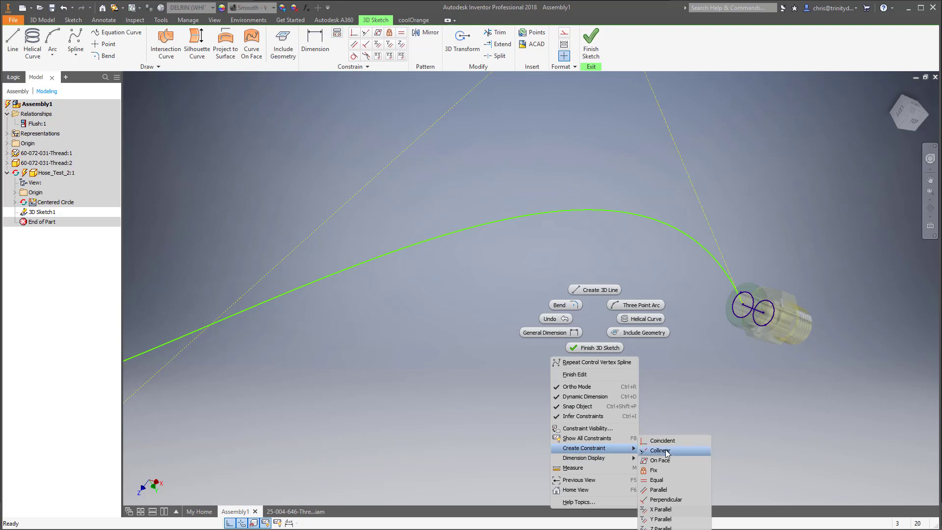
{"action": "left_click", "coordinate": [658, 490]}
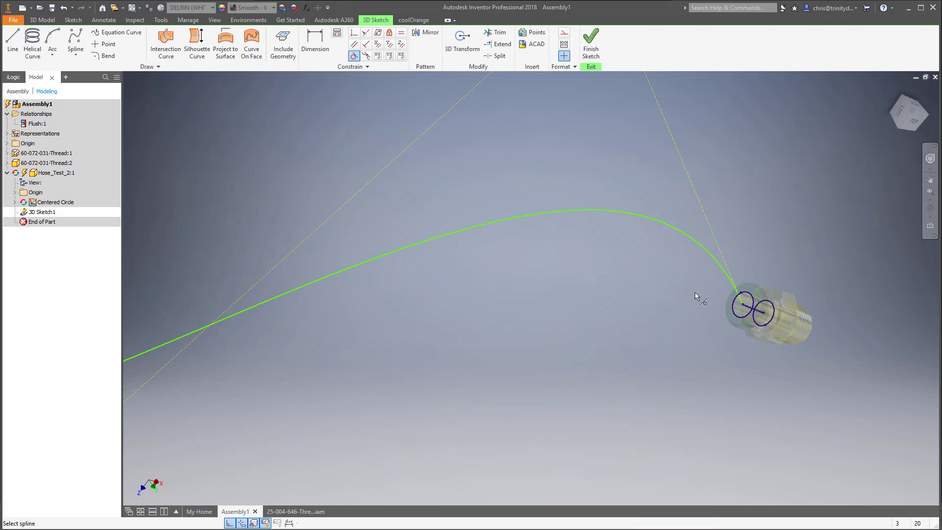
{"action": "left_click", "coordinate": [717, 266]}
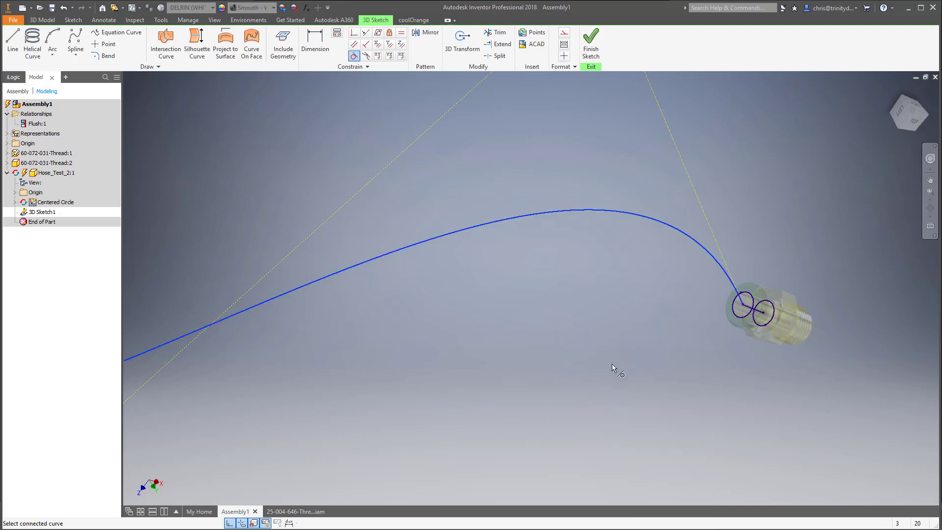
{"action": "left_click", "coordinate": [749, 310]}
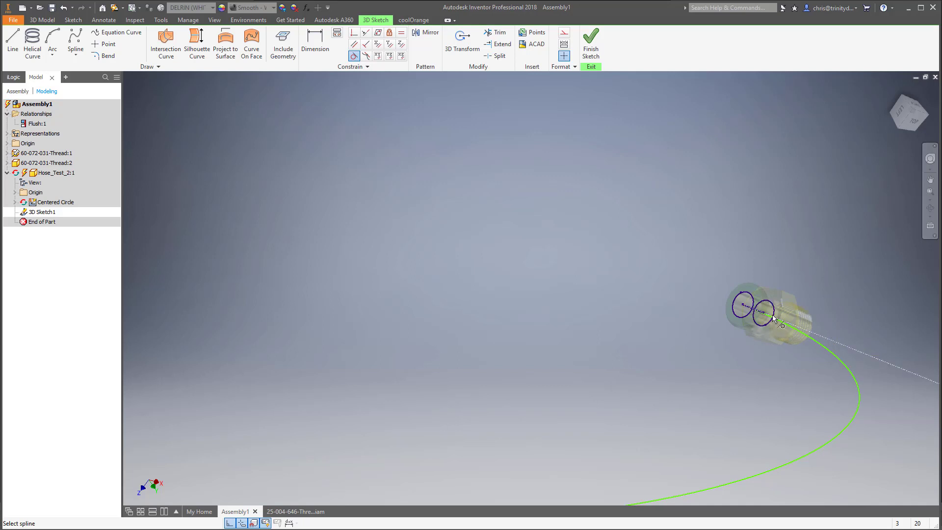
{"action": "key", "text": "ctrl+z"}
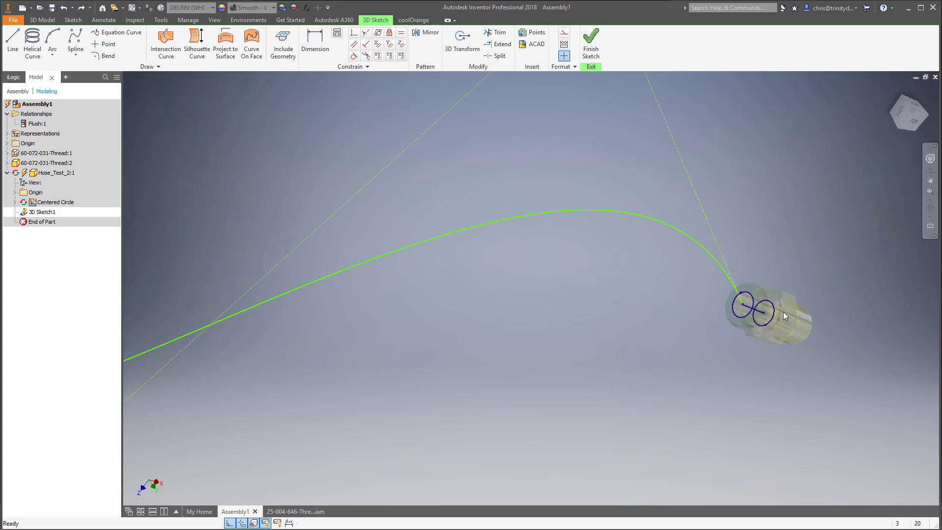
Step: Drag the spline's control points up and left so it sags between the fittings
{"action": "scroll", "coordinate": [783, 311], "scroll_direction": "up", "scroll_amount": 3}
{"action": "middle_click_drag", "start_coordinate": [783, 311], "coordinate": [580, 227], "text": "shift"}
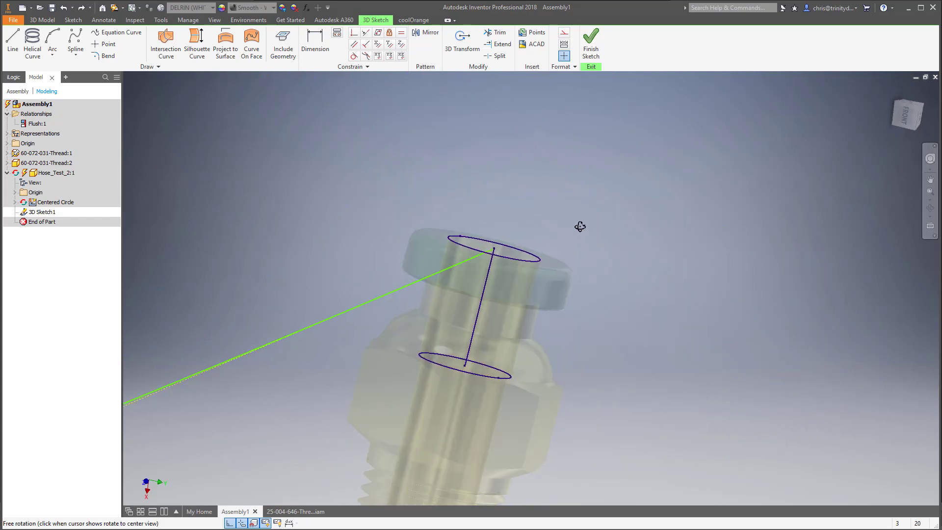
{"action": "scroll", "coordinate": [627, 299], "scroll_direction": "down", "scroll_amount": 4}
{"action": "key", "text": "F4"}
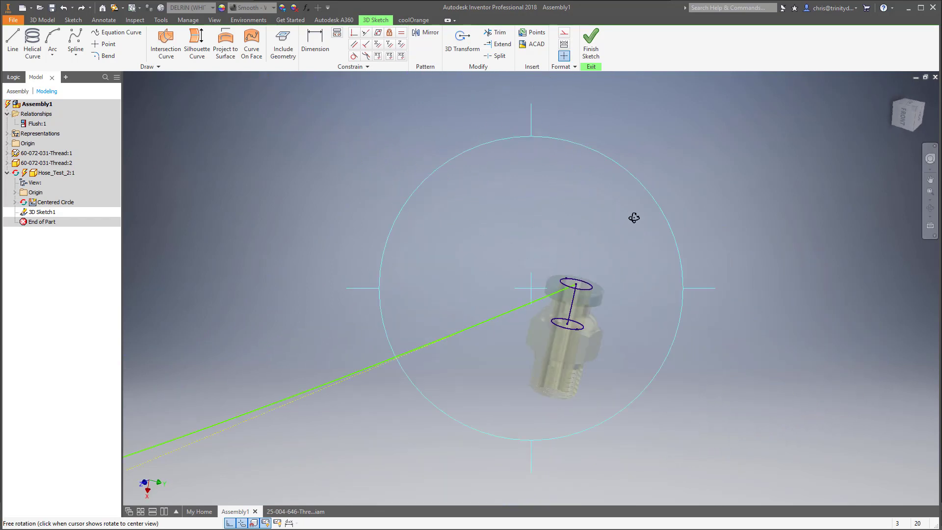
{"action": "left_click_drag", "start_coordinate": [634, 217], "coordinate": [582, 254]}
{"action": "scroll", "coordinate": [687, 339], "scroll_direction": "down", "scroll_amount": 4}
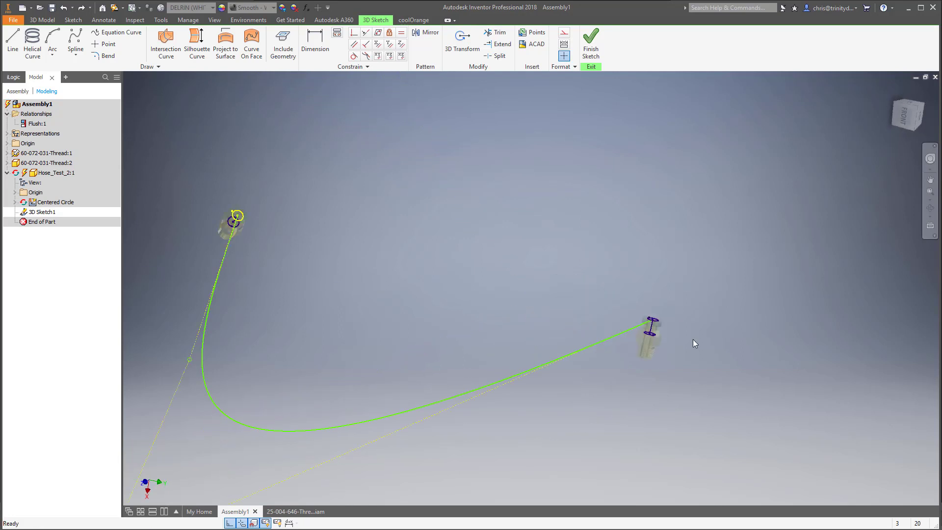
{"action": "scroll", "coordinate": [495, 325], "scroll_direction": "down", "scroll_amount": 3}
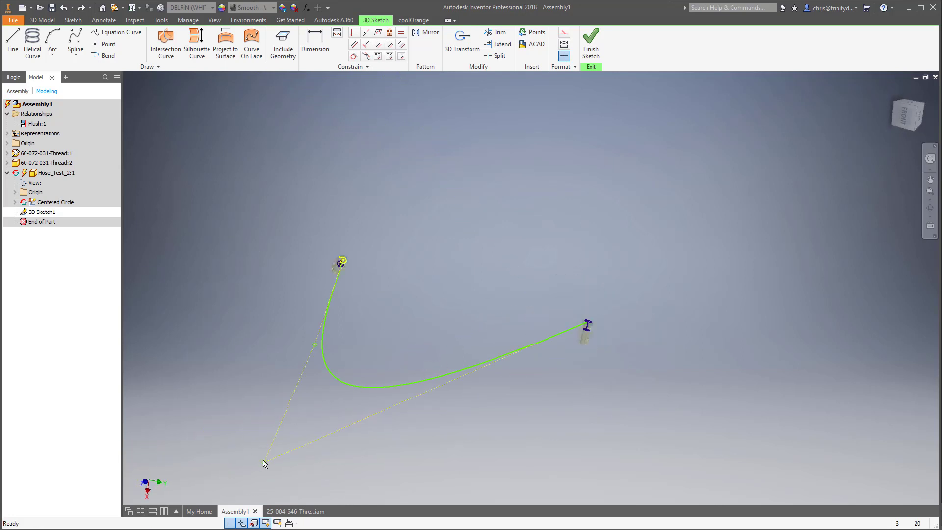
{"action": "left_click_drag", "start_coordinate": [265, 465], "coordinate": [613, 235]}
{"action": "scroll", "coordinate": [612, 345], "scroll_direction": "up", "scroll_amount": 5}
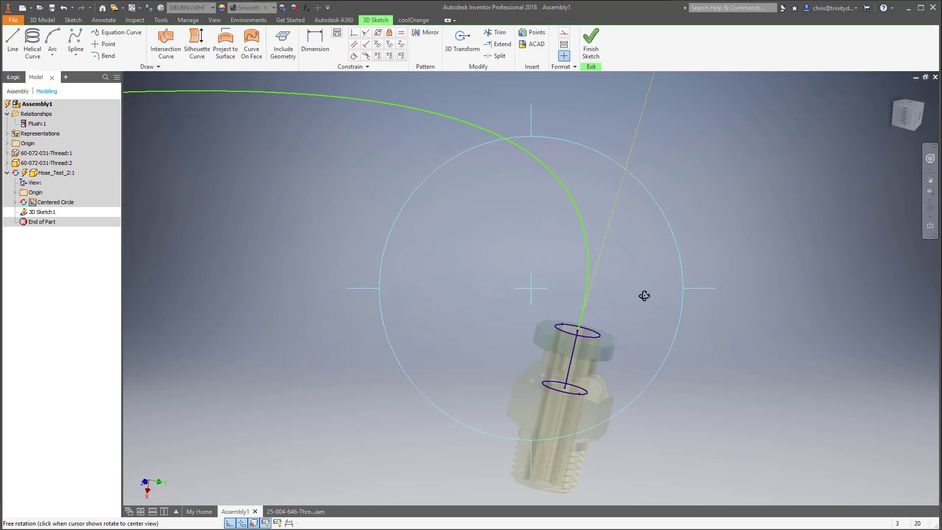
{"action": "middle_click_drag", "start_coordinate": [645, 297], "coordinate": [550, 294], "text": "shift"}
{"action": "scroll", "coordinate": [713, 369], "scroll_direction": "down", "scroll_amount": 4}
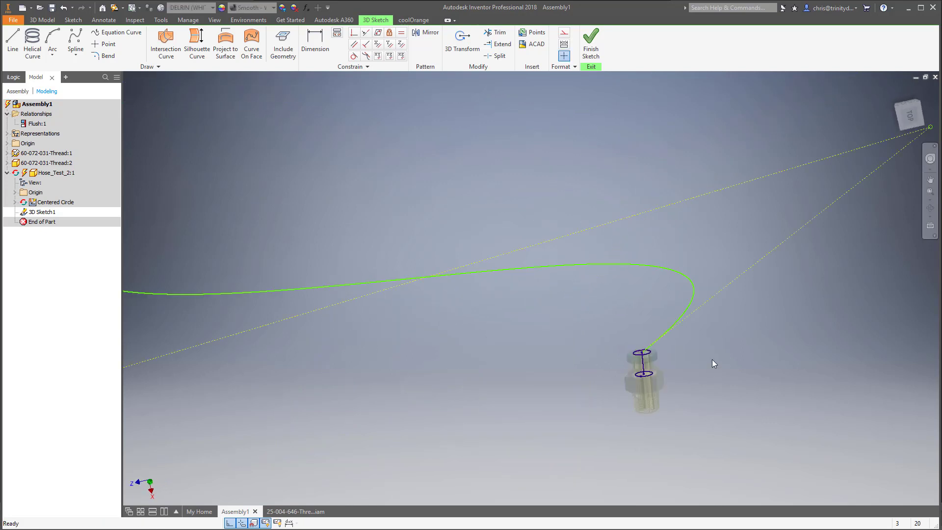
{"action": "middle_click_drag", "start_coordinate": [712, 363], "coordinate": [441, 466]}
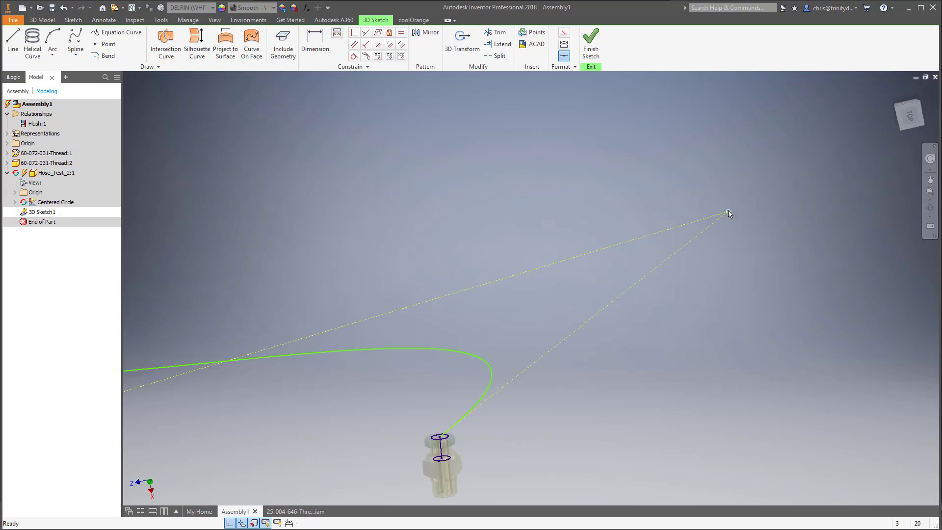
{"action": "left_click_drag", "start_coordinate": [728, 210], "coordinate": [225, 113]}
Step: Make the spline tangent to the first fitting's centre axis line
{"action": "key", "text": "F4"}
{"action": "left_click", "coordinate": [490, 390]}
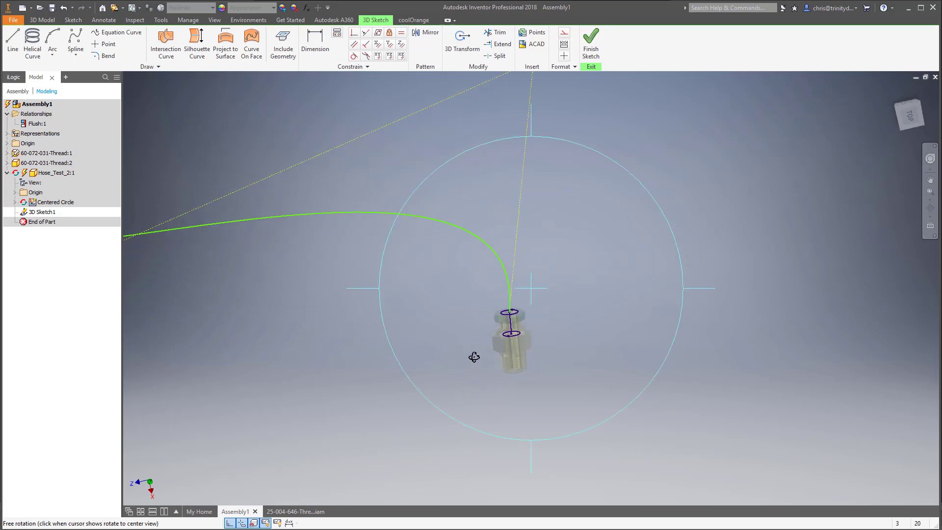
{"action": "left_click_drag", "start_coordinate": [474, 357], "coordinate": [586, 374]}
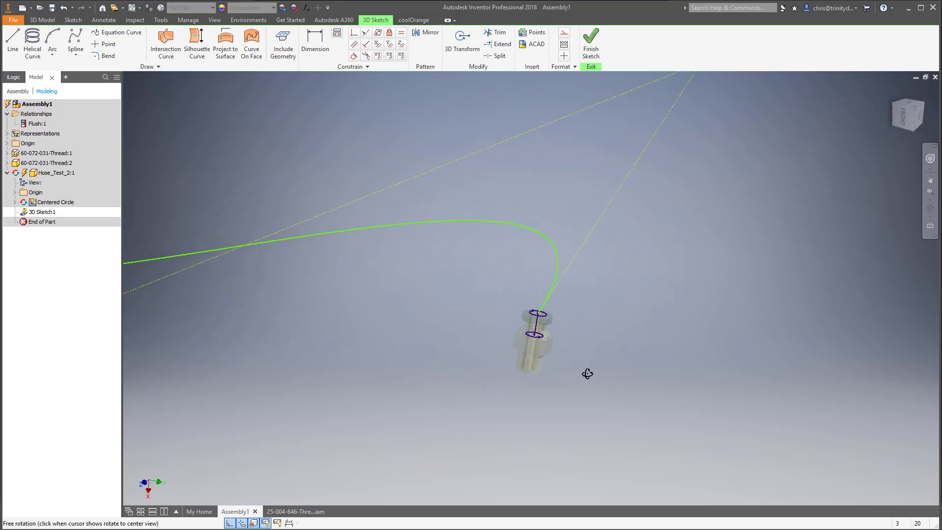
{"action": "right_click", "coordinate": [557, 296]}
{"action": "mouse_move", "coordinate": [553, 422]}
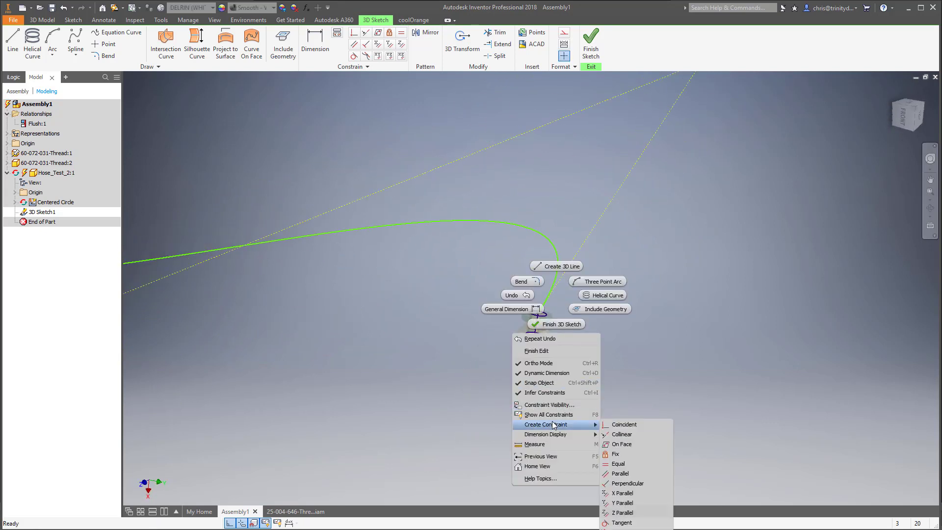
{"action": "left_click", "coordinate": [621, 523]}
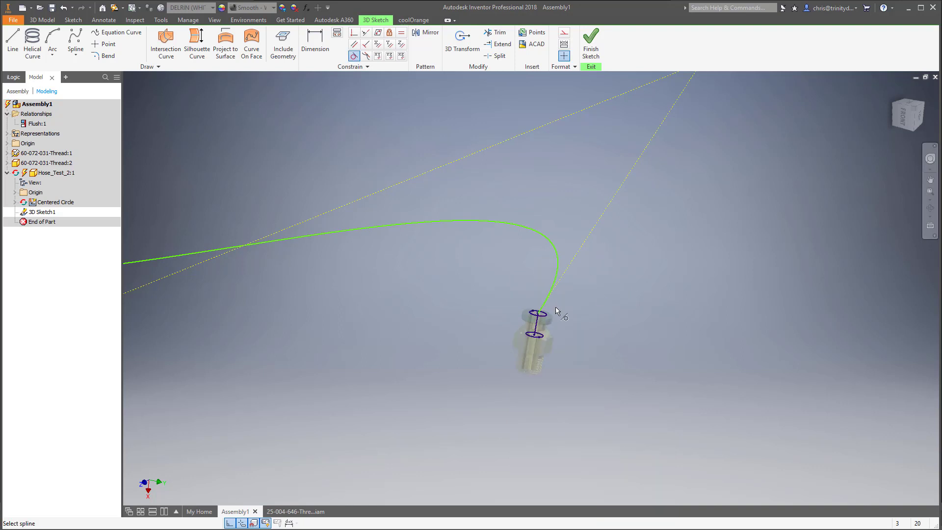
{"action": "scroll", "coordinate": [555, 308], "scroll_direction": "up", "scroll_amount": 4}
{"action": "left_click", "coordinate": [491, 363]}
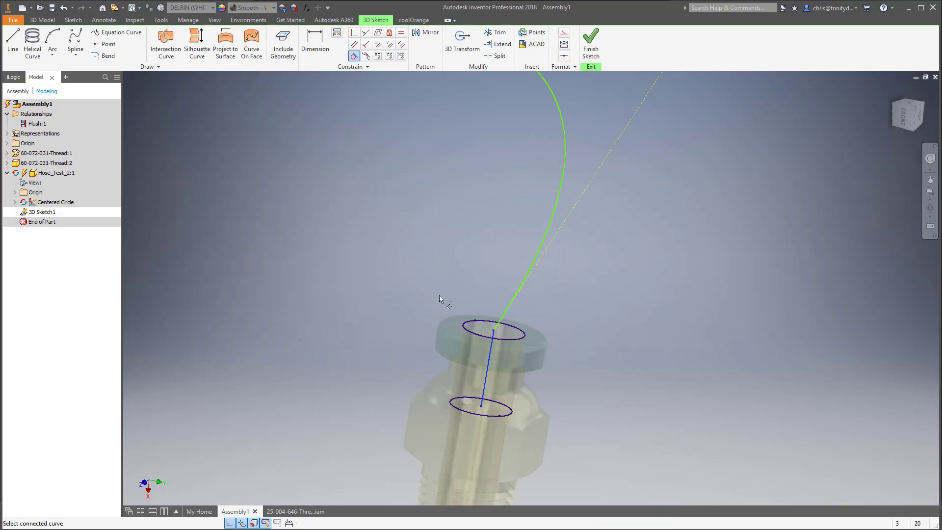
{"action": "left_click", "coordinate": [525, 286]}
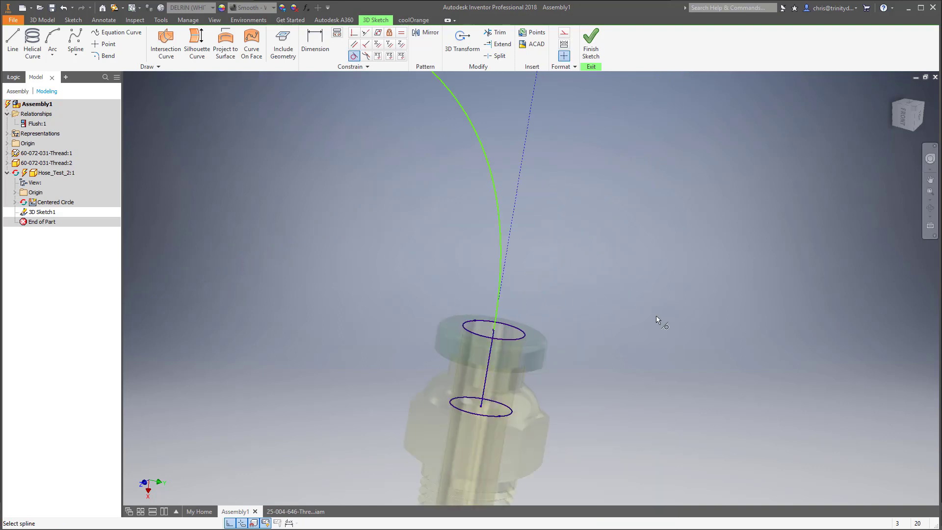
{"action": "scroll", "coordinate": [656, 315], "scroll_direction": "down", "scroll_amount": 5}
{"action": "mouse_move", "coordinate": [605, 325]}
{"action": "middle_mouse_down", "text": "shift"}
{"action": "mouse_move", "coordinate": [444, 296]}
{"action": "mouse_move", "coordinate": [517, 286]}
{"action": "mouse_move", "coordinate": [496, 300]}
{"action": "mouse_move", "coordinate": [548, 293]}
{"action": "mouse_move", "coordinate": [544, 408]}
{"action": "mouse_move", "coordinate": [536, 384]}
{"action": "mouse_move", "coordinate": [555, 460]}
{"action": "mouse_move", "coordinate": [531, 452]}
{"action": "middle_mouse_up", "text": "shift"}
{"action": "scroll", "coordinate": [531, 451], "scroll_direction": "down", "scroll_amount": 3}
{"action": "scroll", "coordinate": [570, 297], "scroll_direction": "up", "scroll_amount": 3}
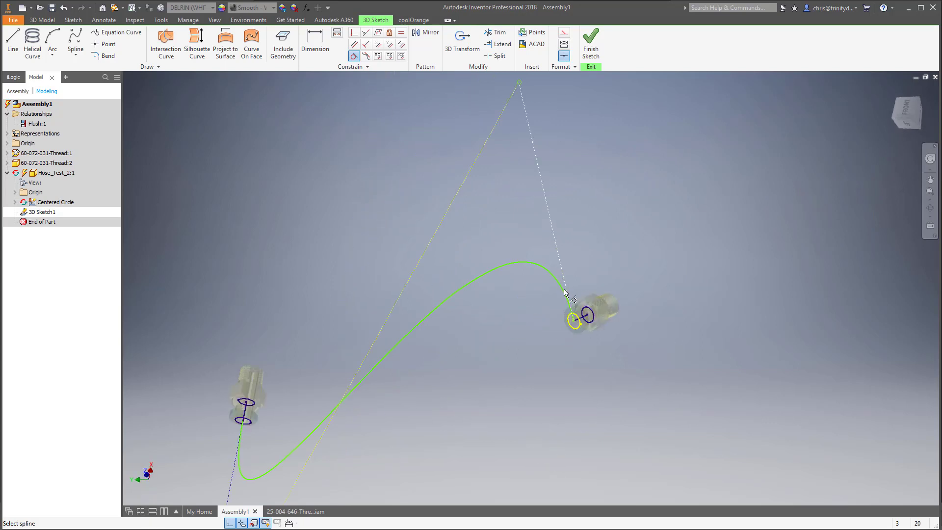
{"action": "key", "text": "Escape"}
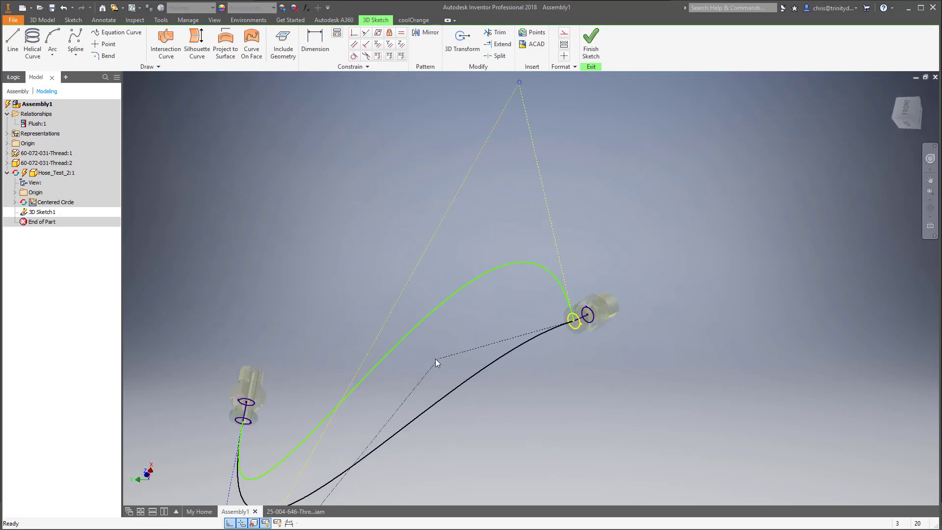
Step: Apply a second Tangent constraint between the spline and the other fitting's axis
{"action": "key", "text": "F4"}
{"action": "left_click", "coordinate": [628, 393]}
{"action": "left_click_drag", "start_coordinate": [548, 300], "coordinate": [479, 265]}
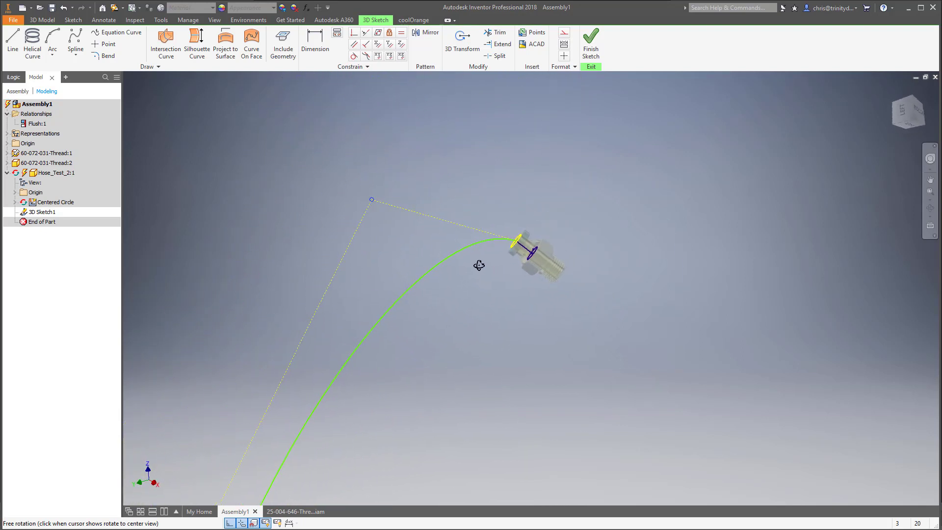
{"action": "right_click", "coordinate": [483, 193]}
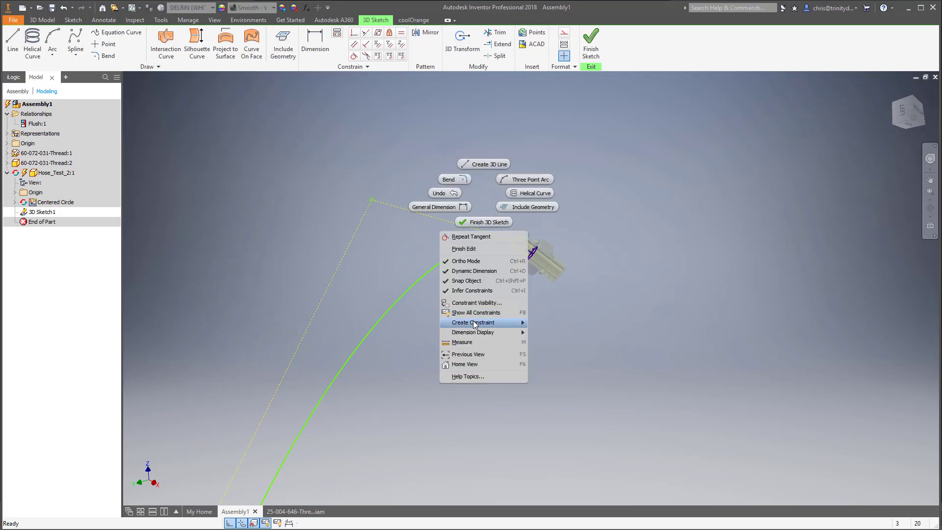
{"action": "mouse_move", "coordinate": [474, 325]}
{"action": "left_click", "coordinate": [545, 420]}
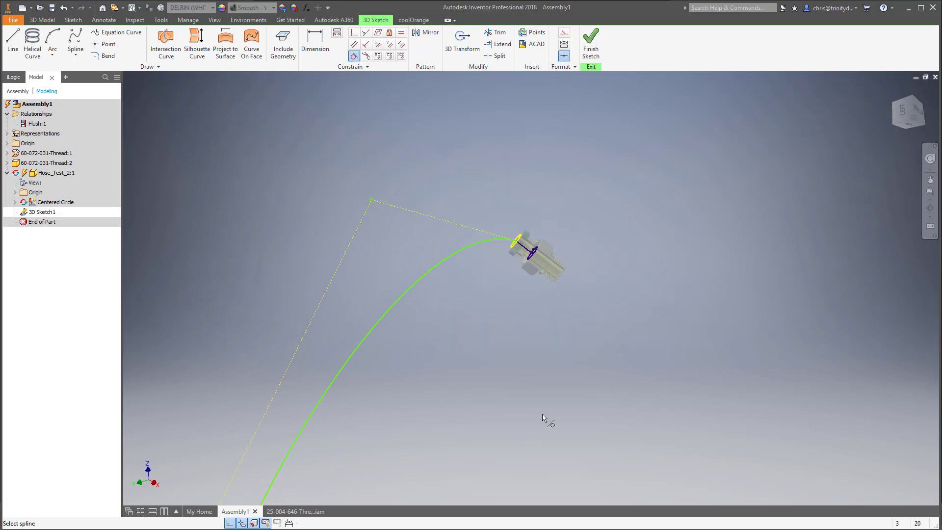
{"action": "scroll", "coordinate": [516, 255], "scroll_direction": "up", "scroll_amount": 3}
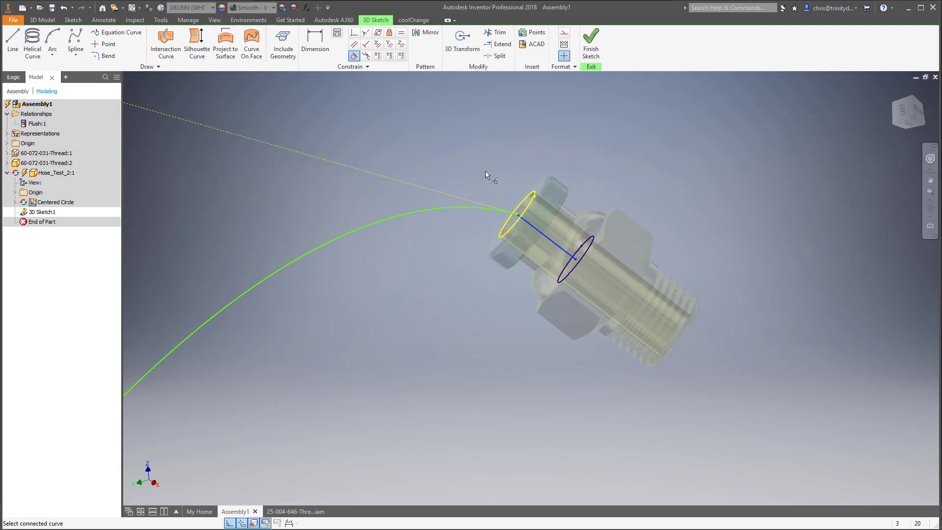
{"action": "left_click", "coordinate": [446, 213]}
{"action": "scroll", "coordinate": [637, 309], "scroll_direction": "down", "scroll_amount": 5}
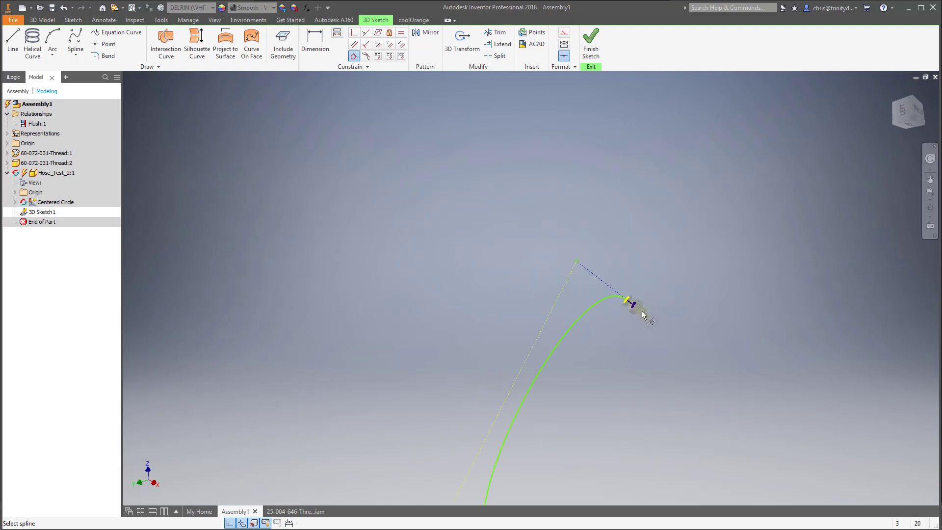
{"action": "middle_click_drag", "start_coordinate": [621, 291], "coordinate": [801, 465], "text": "shift"}
{"action": "scroll", "coordinate": [721, 172], "scroll_direction": "up", "scroll_amount": 3}
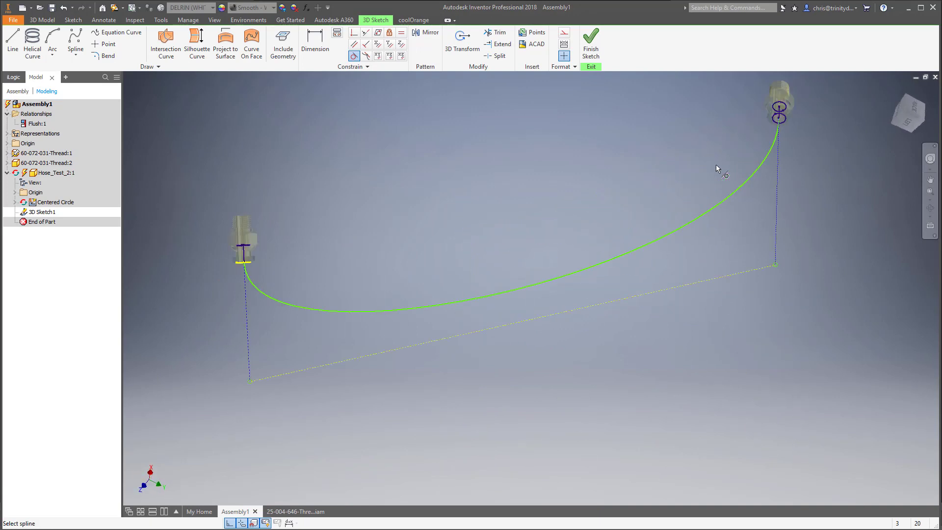
Step: Drag the spline's control vertices downward so the hose arcs out of one fitting into the other
{"action": "middle_click_drag", "start_coordinate": [717, 168], "coordinate": [702, 237]}
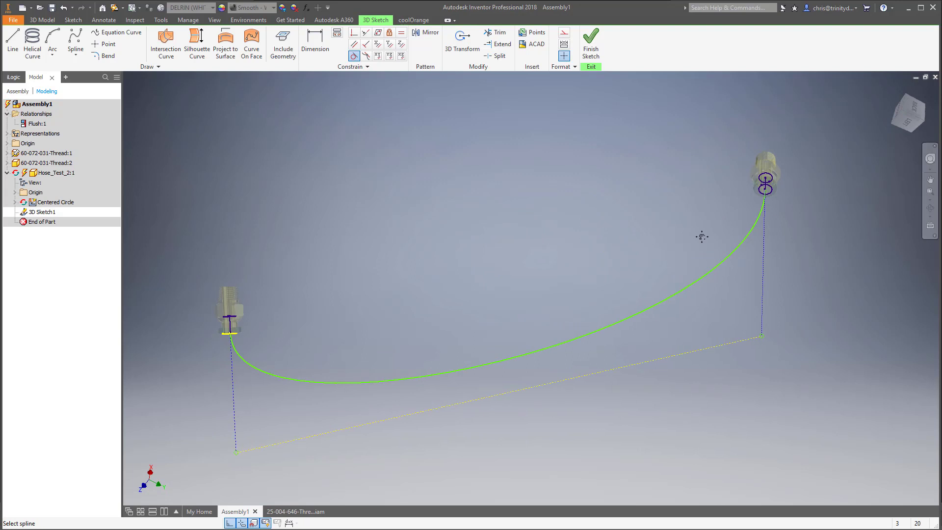
{"action": "scroll", "coordinate": [589, 213], "scroll_direction": "down", "scroll_amount": 3}
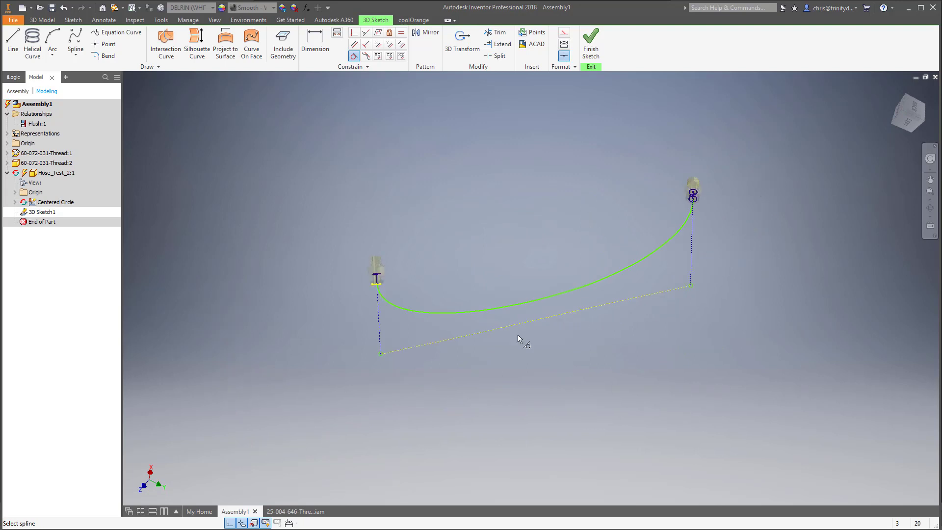
{"action": "left_click_drag", "start_coordinate": [380, 354], "coordinate": [399, 466]}
{"action": "scroll", "coordinate": [404, 375], "scroll_direction": "down", "scroll_amount": 3}
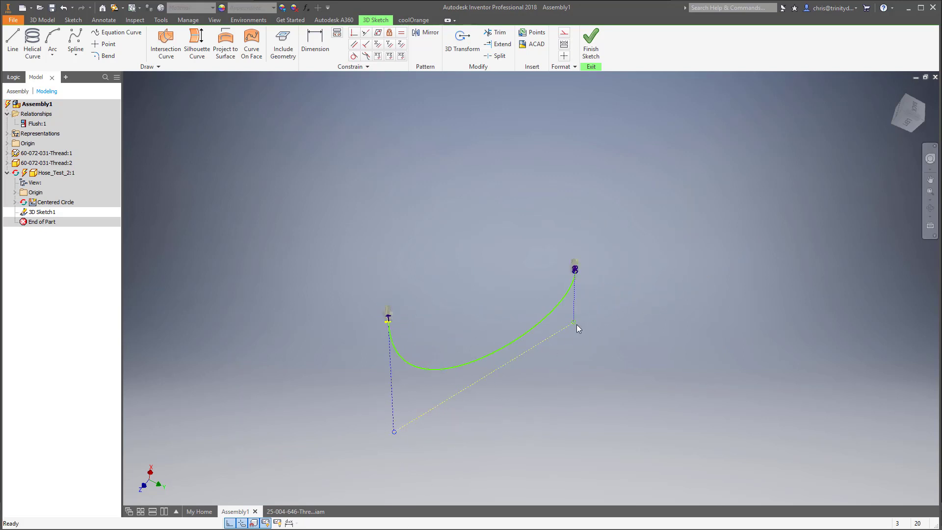
{"action": "left_click_drag", "start_coordinate": [573, 322], "coordinate": [574, 344]}
{"action": "middle_click_drag", "start_coordinate": [614, 320], "coordinate": [502, 278], "text": "shift"}
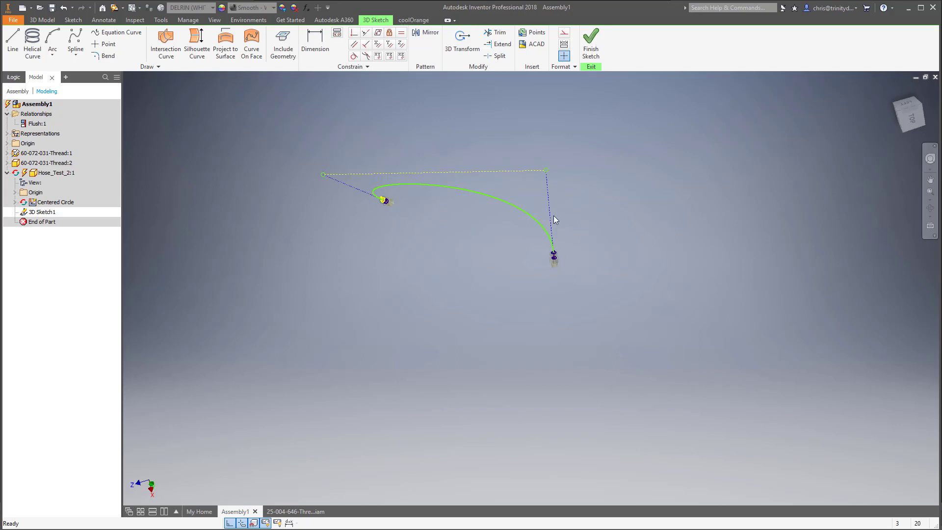
{"action": "left_click_drag", "start_coordinate": [549, 240], "coordinate": [553, 258]}
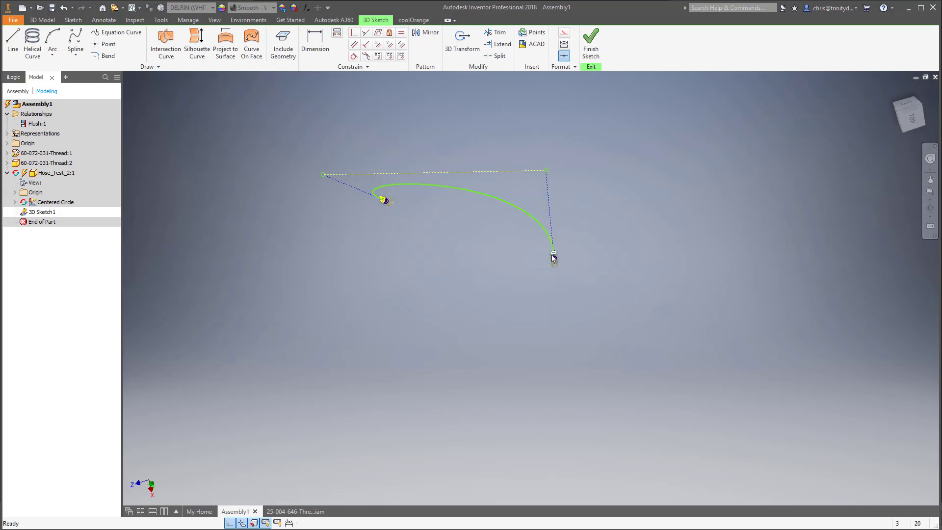
{"action": "right_click", "coordinate": [546, 171]}
Step: Start 3D Transform on the control point, try Locate, Orient and Local space, then cancel
{"action": "left_click", "coordinate": [544, 198]}
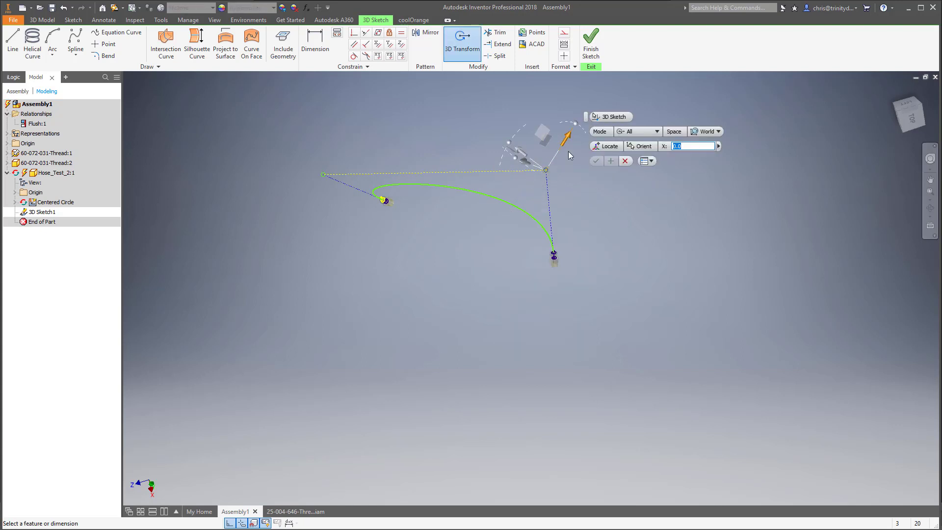
{"action": "left_click", "coordinate": [611, 148]}
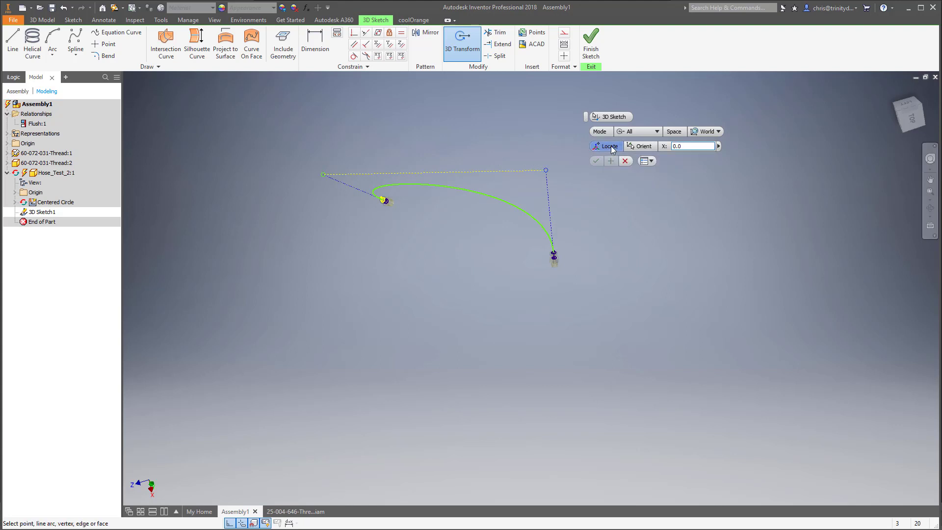
{"action": "left_click", "coordinate": [638, 146]}
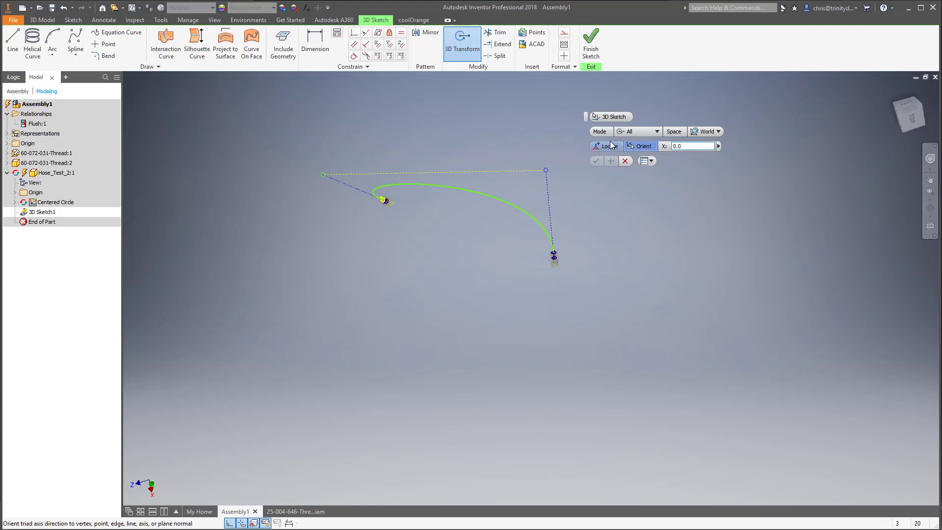
{"action": "left_click", "coordinate": [709, 131]}
{"action": "left_click", "coordinate": [711, 166]}
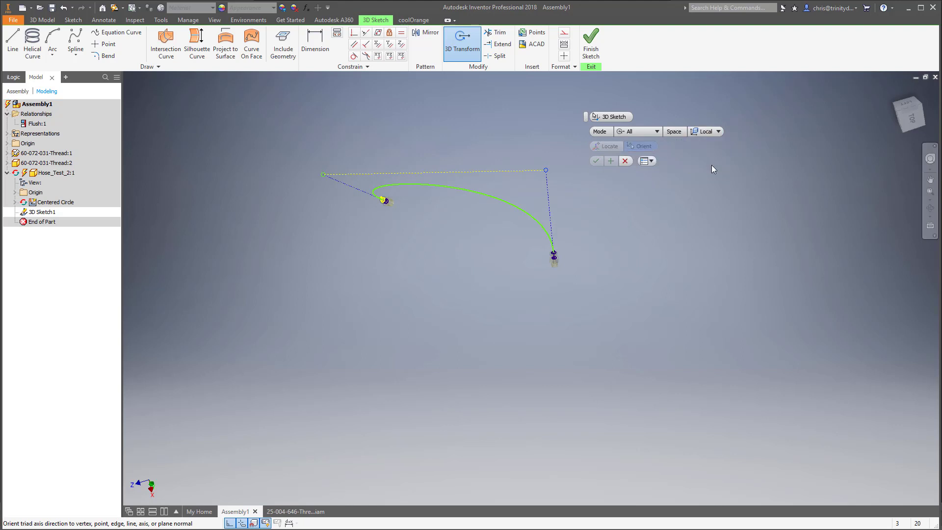
{"action": "left_click", "coordinate": [546, 169]}
{"action": "left_click", "coordinate": [673, 146]}
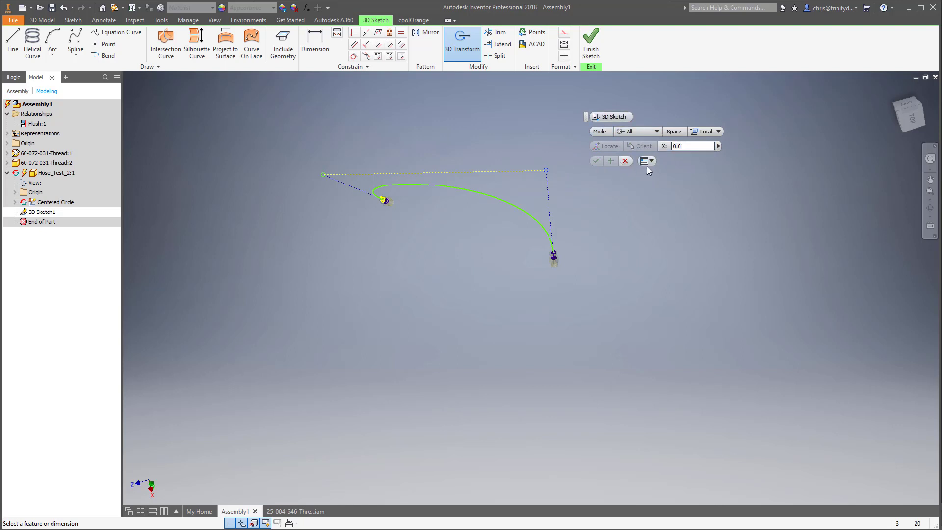
{"action": "left_click", "coordinate": [625, 161]}
Step: Reopen 3D Transform on the upper-right control vertex
{"action": "right_click", "coordinate": [599, 170]}
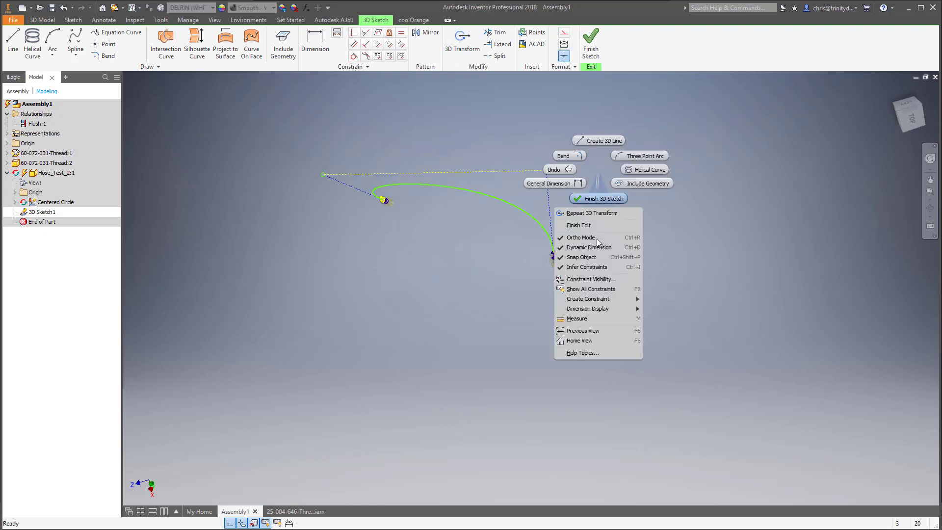
{"action": "left_click", "coordinate": [605, 179]}
{"action": "right_click", "coordinate": [605, 178]}
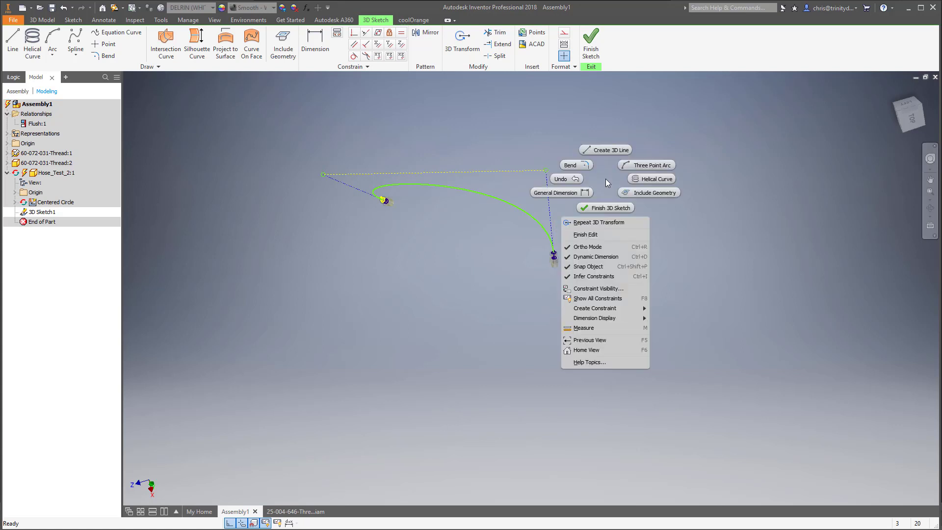
{"action": "left_click", "coordinate": [549, 172]}
{"action": "right_click", "coordinate": [547, 171]}
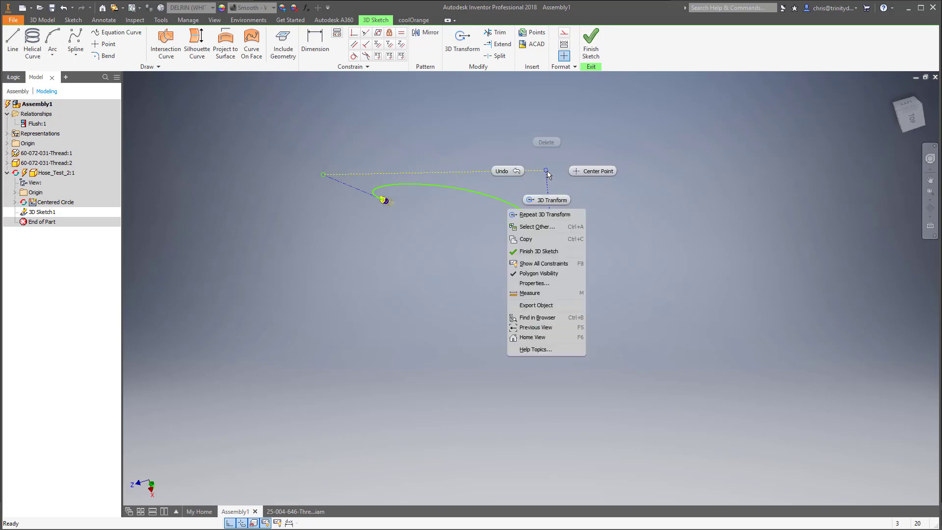
{"action": "left_click", "coordinate": [553, 204]}
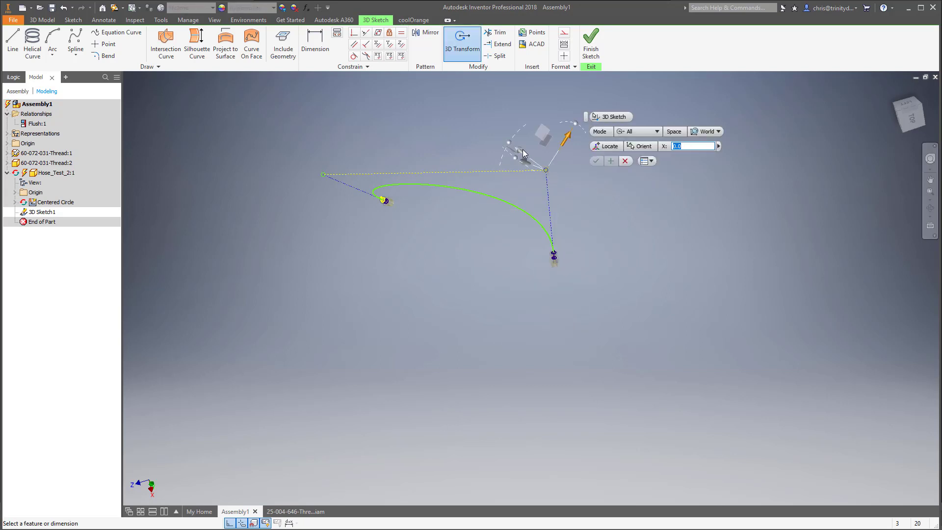
Step: Rotate the point's triad about -77° and move the point along Z to -2.128 in
{"action": "left_click", "coordinate": [548, 170]}
{"action": "left_click_drag", "start_coordinate": [519, 129], "coordinate": [547, 126]}
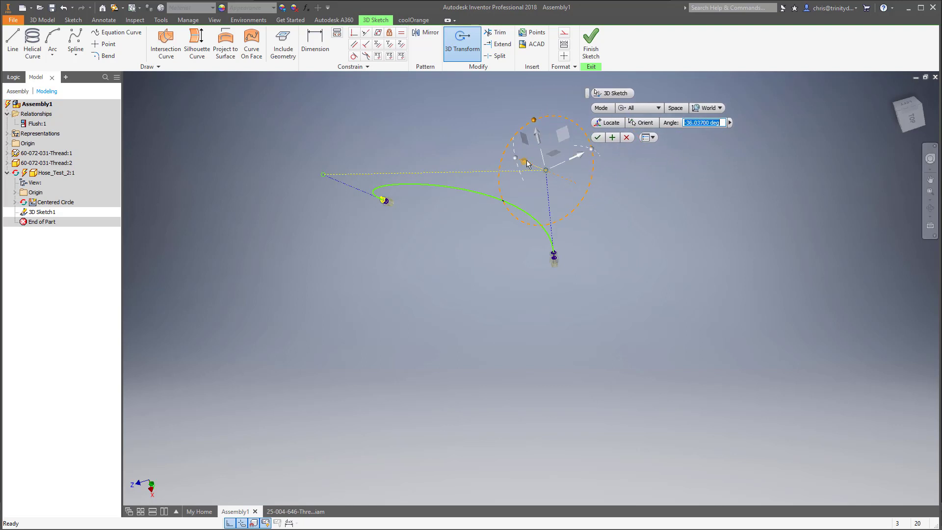
{"action": "left_click_drag", "start_coordinate": [527, 163], "coordinate": [490, 155]}
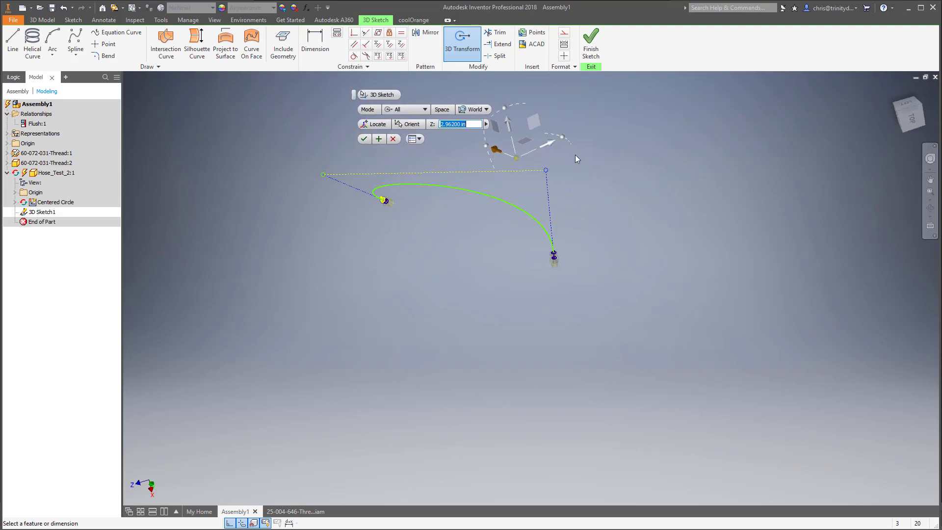
{"action": "key", "text": "F4"}
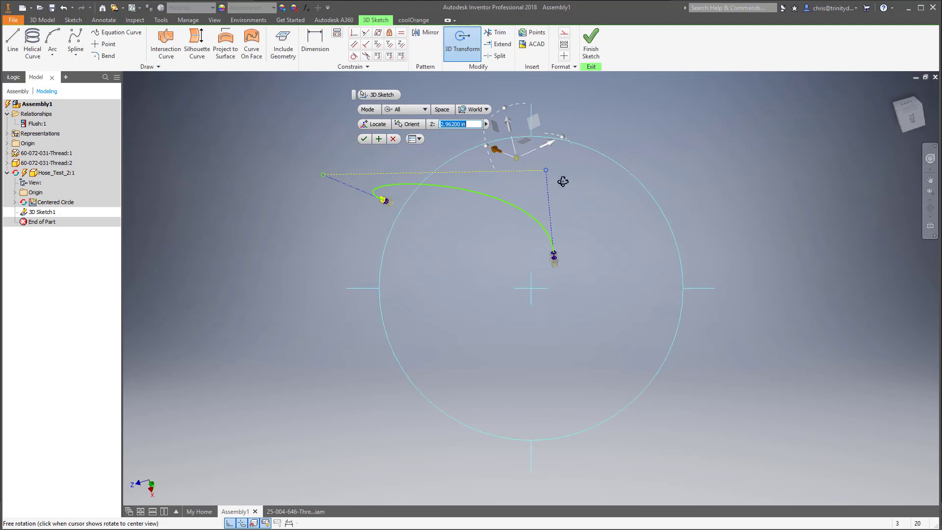
{"action": "left_click", "coordinate": [564, 190]}
{"action": "mouse_move", "coordinate": [577, 265]}
{"action": "left_mouse_down"}
{"action": "mouse_move", "coordinate": [490, 256]}
{"action": "mouse_move", "coordinate": [501, 261]}
{"action": "left_mouse_up"}
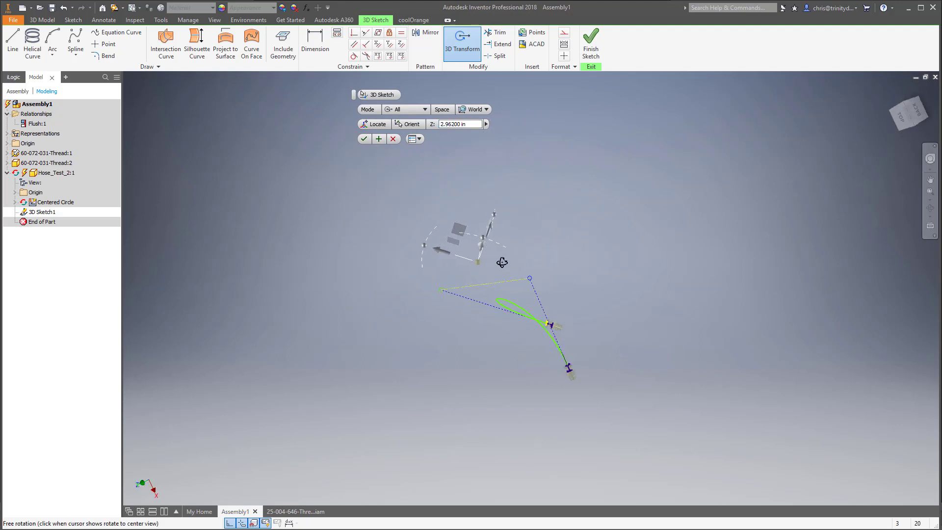
{"action": "left_click_drag", "start_coordinate": [437, 249], "coordinate": [530, 268]}
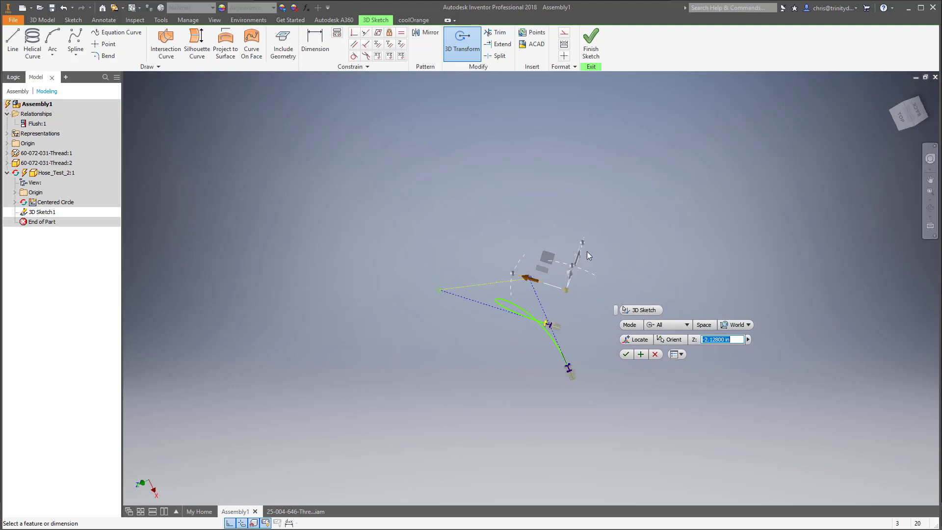
Step: Move the point along Y to 2.761 in, apply, and nudge the vertex slightly up
{"action": "key", "text": "F4"}
{"action": "left_click_drag", "start_coordinate": [586, 251], "coordinate": [634, 283]}
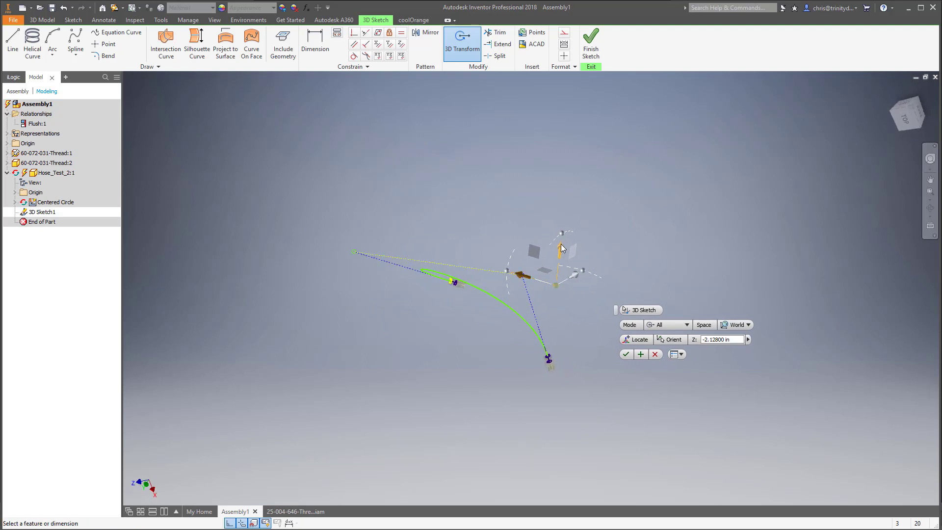
{"action": "left_click_drag", "start_coordinate": [560, 244], "coordinate": [564, 197]}
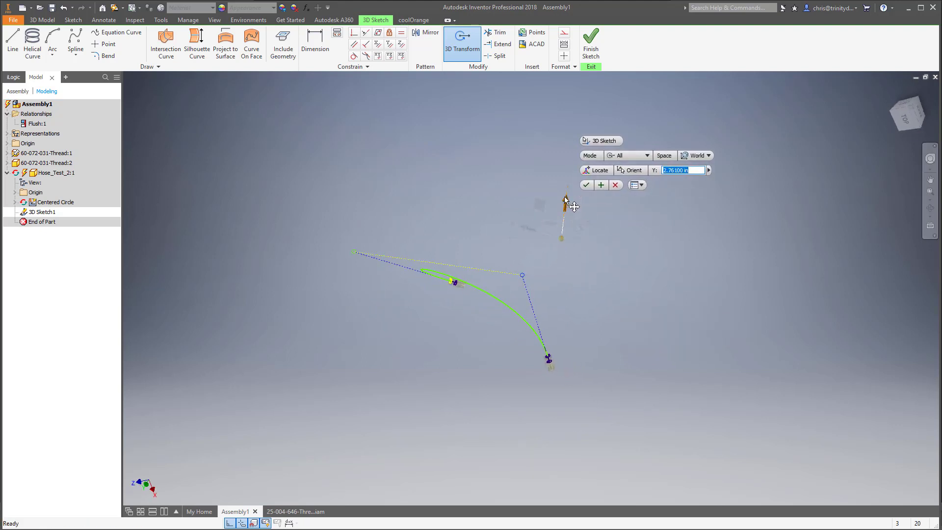
{"action": "left_click", "coordinate": [587, 185]}
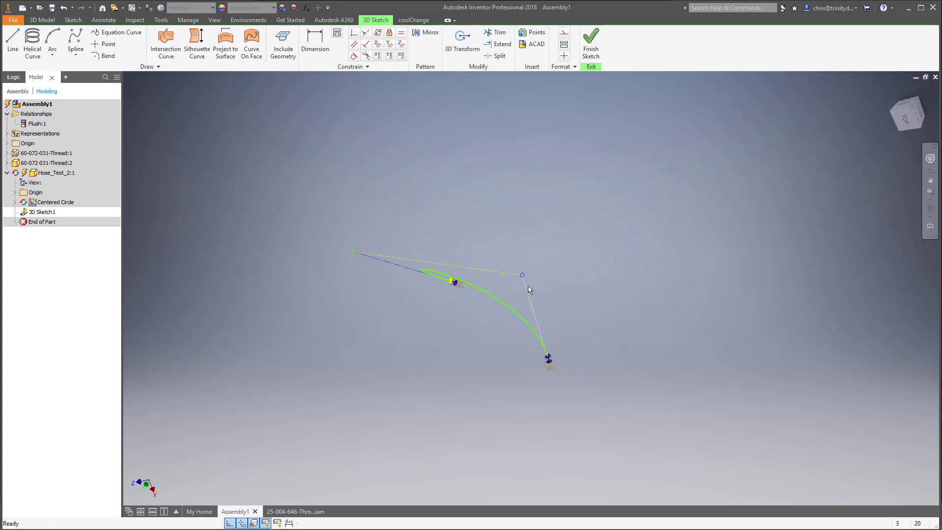
{"action": "mouse_move", "coordinate": [522, 277]}
{"action": "left_mouse_down"}
{"action": "mouse_move", "coordinate": [551, 253]}
{"action": "mouse_move", "coordinate": [584, 256]}
{"action": "left_mouse_up"}
{"action": "key", "text": "F4"}
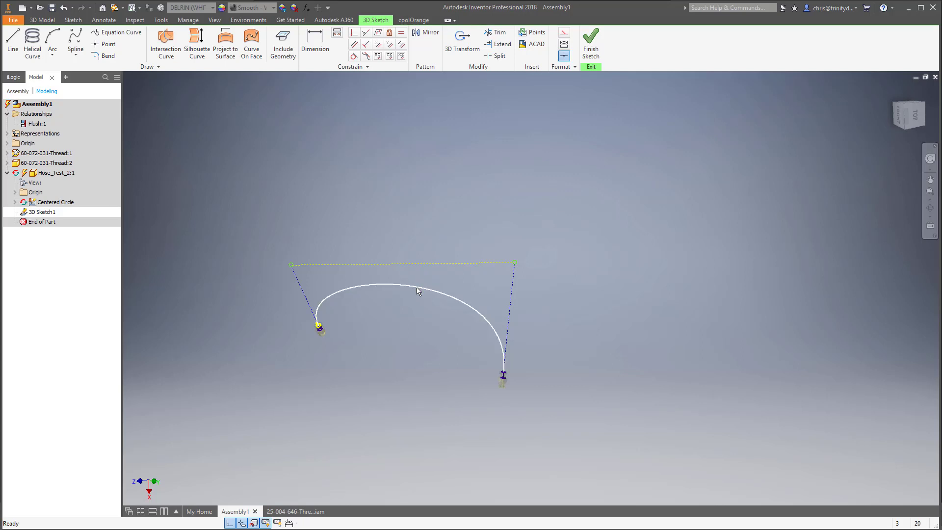
Step: Delete the old spline and its guide lines, and bring both fittings into view
{"action": "left_click", "coordinate": [417, 291]}
{"action": "key", "text": "Delete"}
{"action": "scroll", "coordinate": [320, 329], "scroll_direction": "down", "scroll_amount": 3}
{"action": "scroll", "coordinate": [414, 290], "scroll_direction": "up", "scroll_amount": 2}
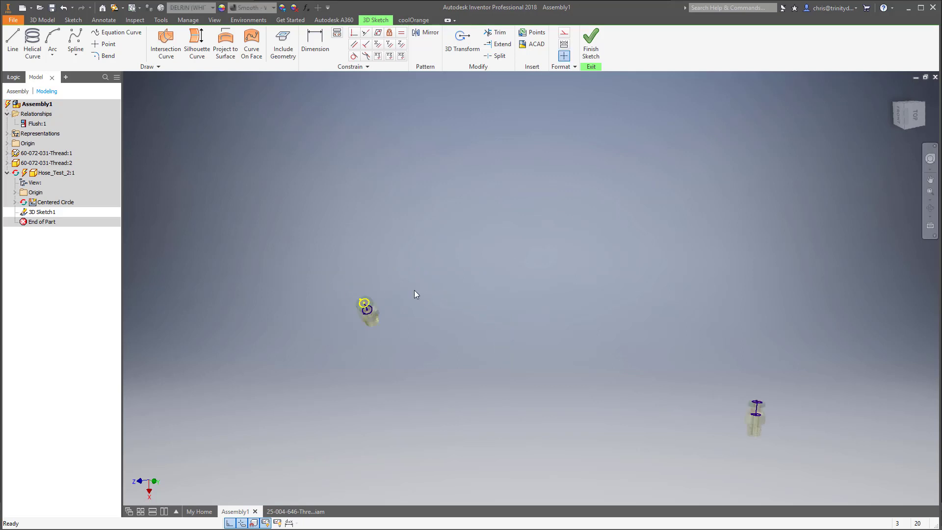
{"action": "key", "text": "F4"}
{"action": "left_click_drag", "start_coordinate": [540, 353], "coordinate": [568, 310]}
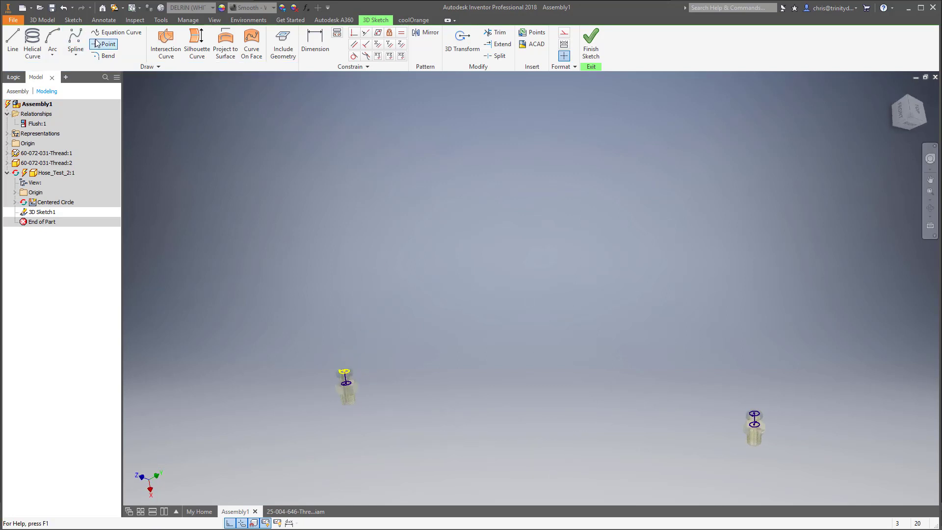
Step: Draw an interpolated spline from the first fitting's circle centre to the second fitting's top circle centre
{"action": "left_click", "coordinate": [75, 52]}
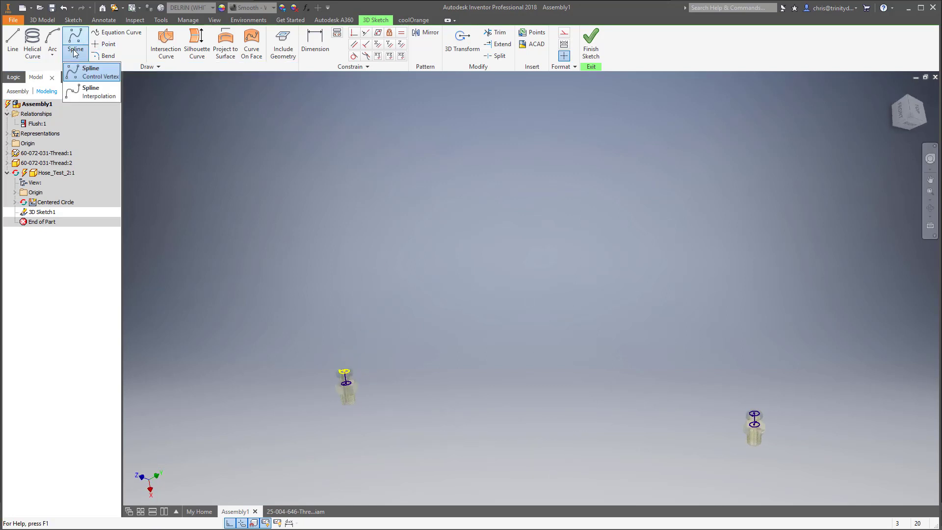
{"action": "left_click", "coordinate": [97, 94]}
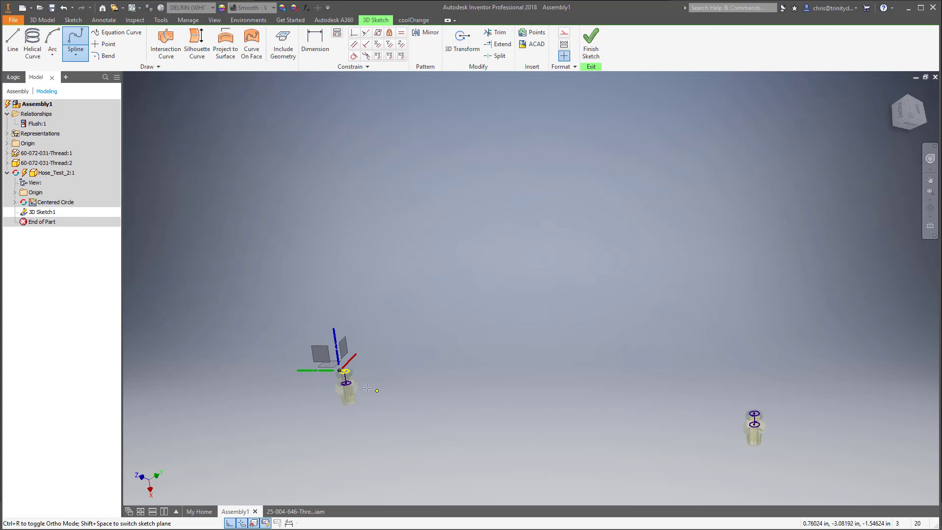
{"action": "scroll", "coordinate": [367, 389], "scroll_direction": "up", "scroll_amount": 4}
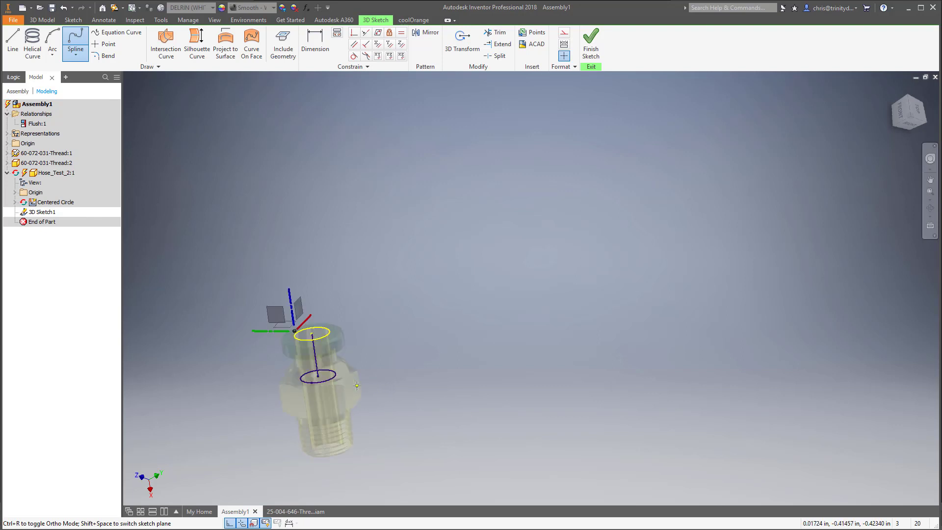
{"action": "left_click", "coordinate": [311, 333]}
{"action": "scroll", "coordinate": [311, 334], "scroll_direction": "down", "scroll_amount": 5}
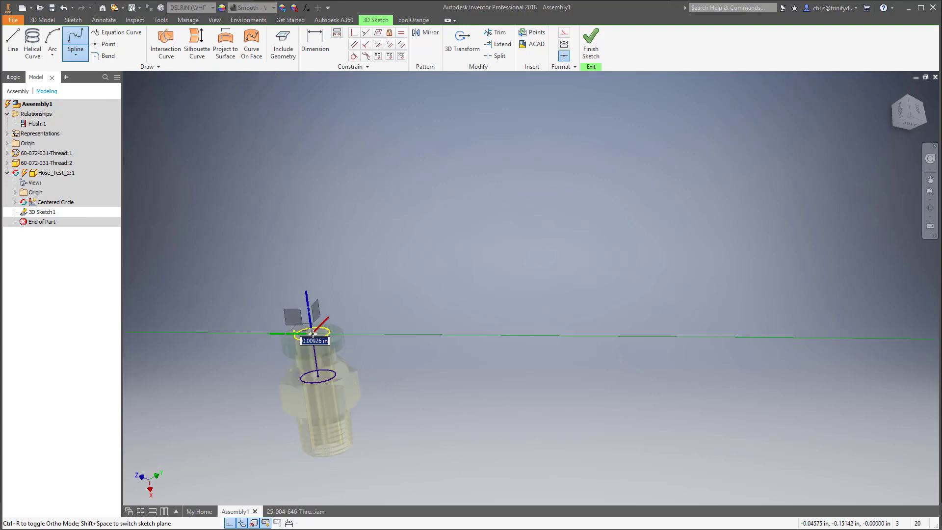
{"action": "left_click", "coordinate": [376, 244]}
{"action": "left_click", "coordinate": [580, 254]}
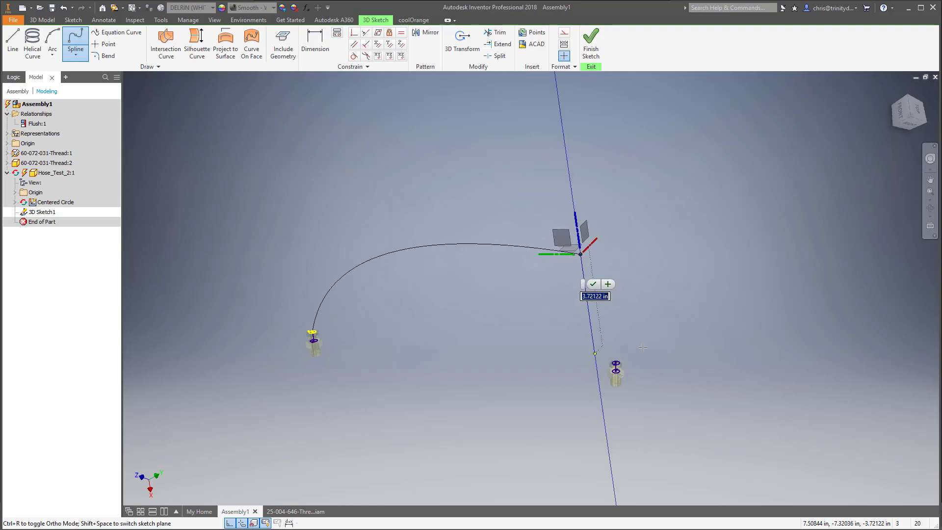
{"action": "scroll", "coordinate": [616, 368], "scroll_direction": "up", "scroll_amount": 4}
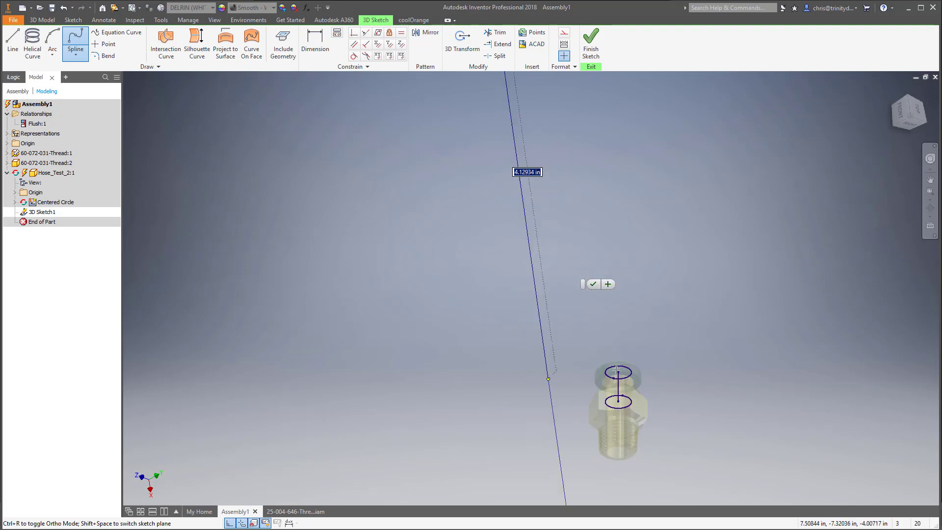
{"action": "left_click", "coordinate": [618, 371]}
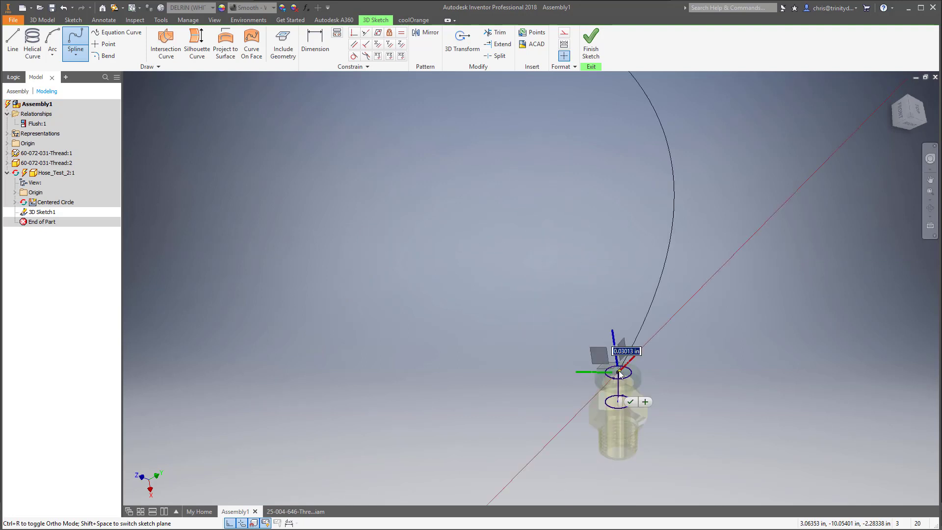
{"action": "left_click", "coordinate": [630, 403]}
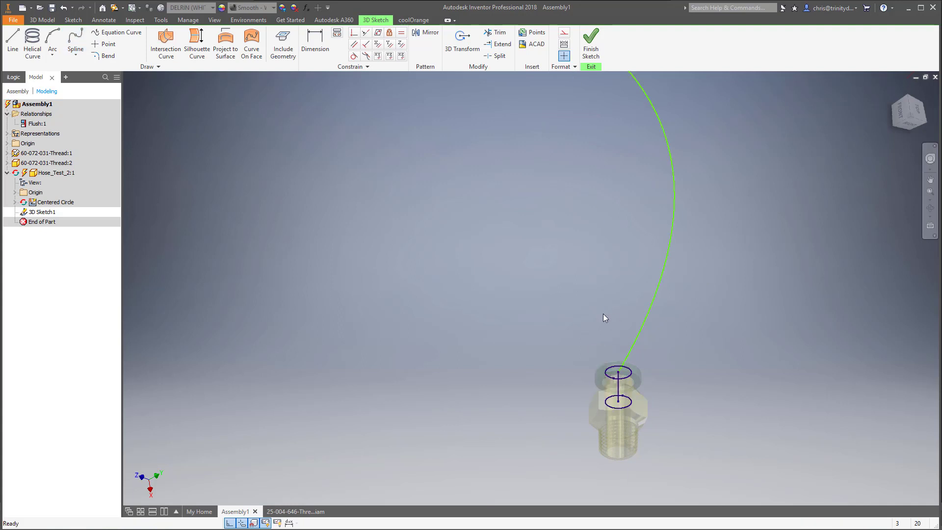
{"action": "middle_click_drag", "start_coordinate": [603, 314], "coordinate": [575, 378], "text": "shift"}
{"action": "right_click", "coordinate": [573, 356]}
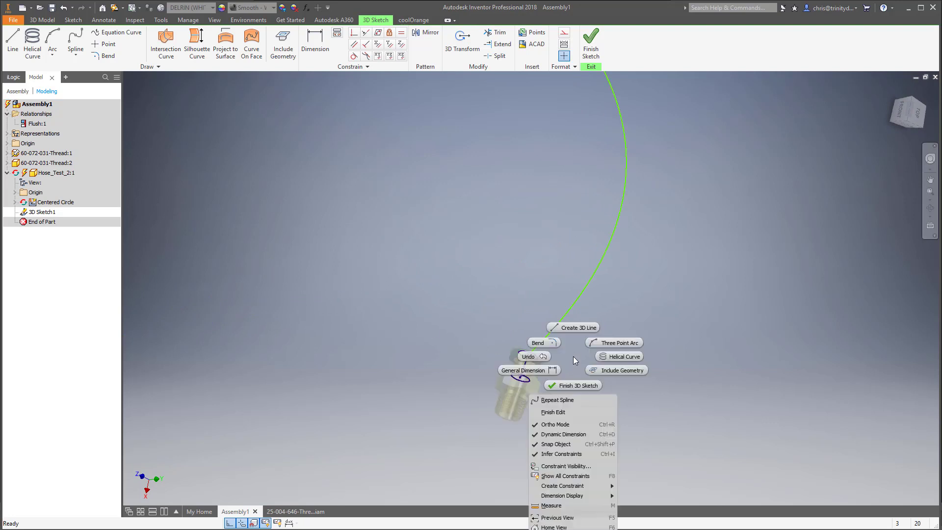
Step: Apply a constraint between the spline end and the fitting's top circle, then view the whole hose path
{"action": "mouse_move", "coordinate": [573, 485]}
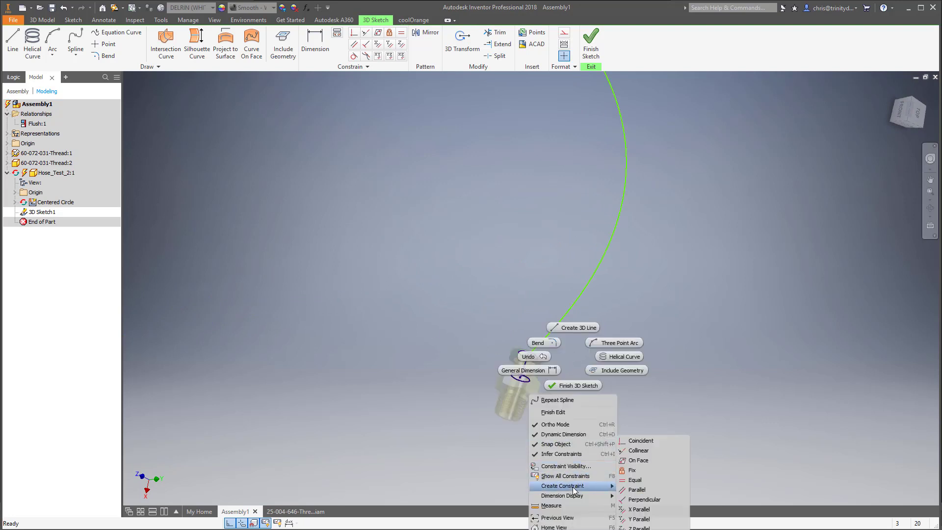
{"action": "left_click", "coordinate": [638, 529]}
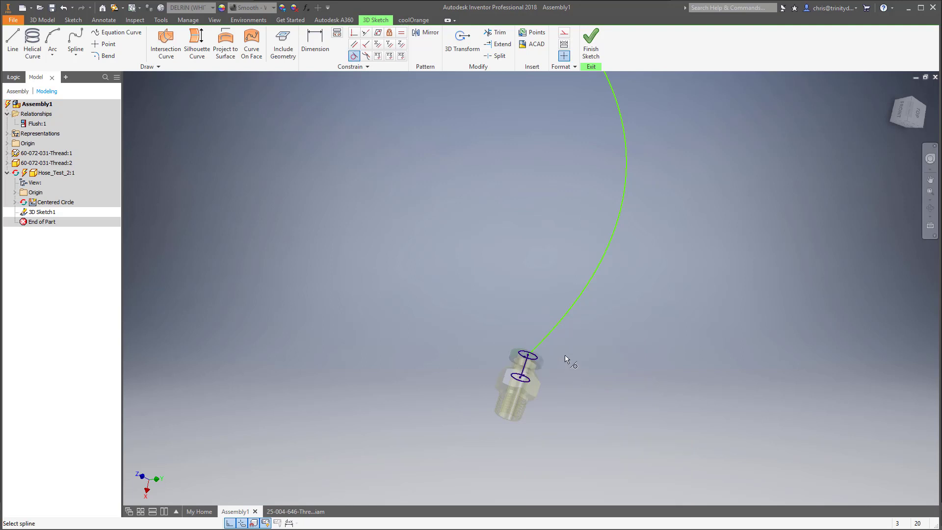
{"action": "left_click", "coordinate": [540, 343]}
{"action": "left_click", "coordinate": [525, 367]}
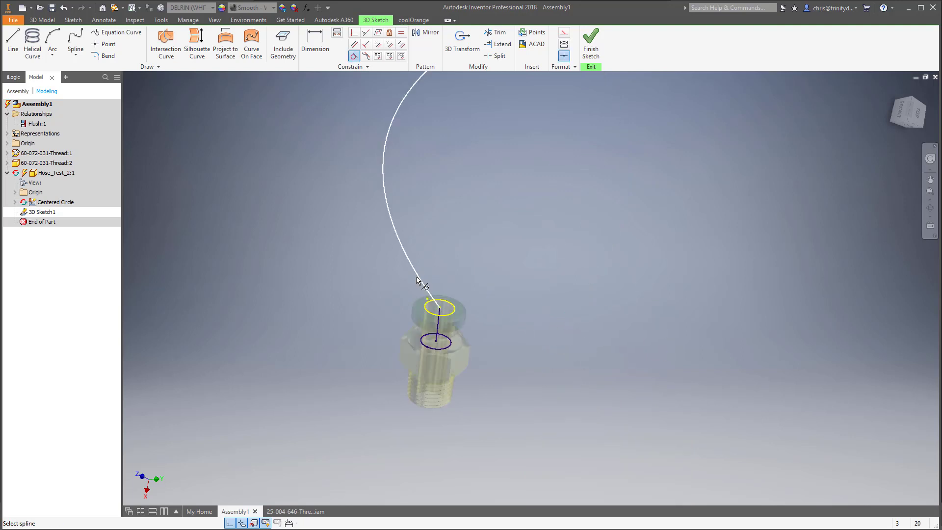
{"action": "left_click", "coordinate": [418, 280]}
{"action": "left_click", "coordinate": [441, 315]}
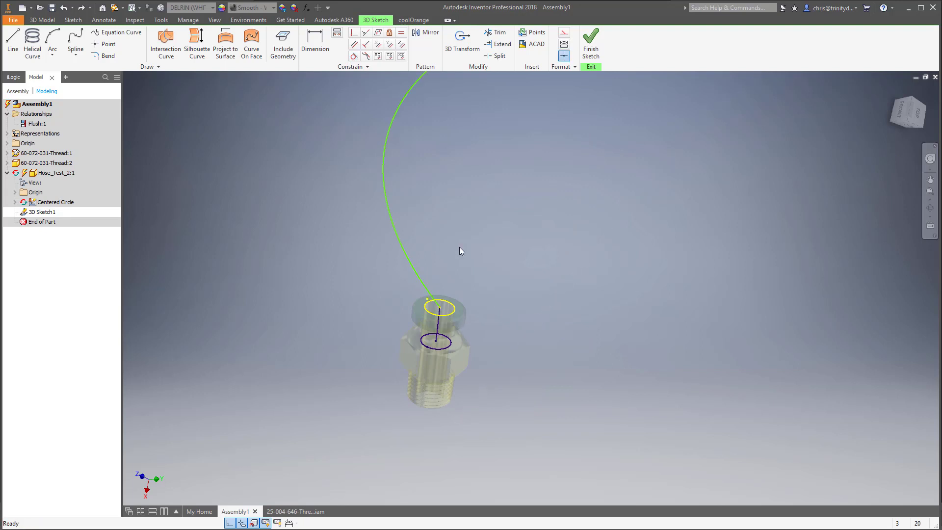
{"action": "scroll", "coordinate": [445, 304], "scroll_direction": "down", "scroll_amount": 4}
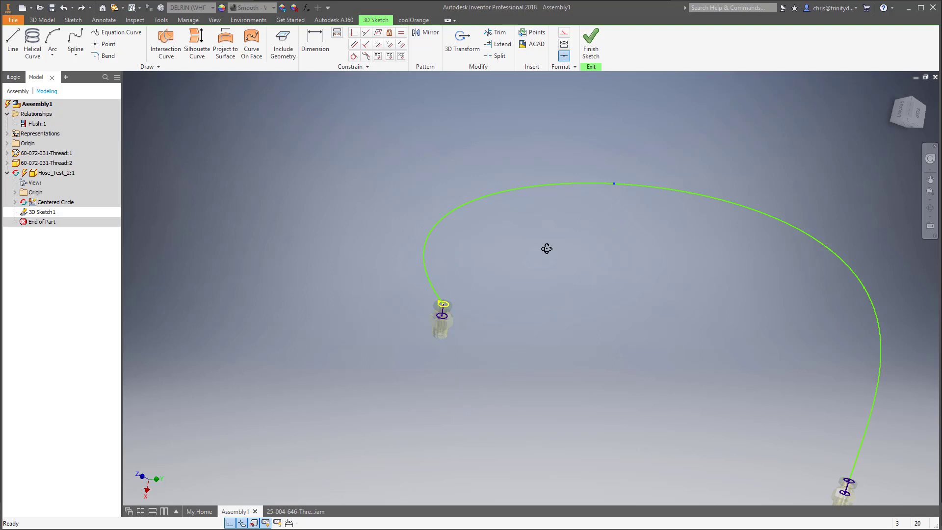
{"action": "middle_click_drag", "start_coordinate": [546, 252], "coordinate": [532, 352], "text": "shift"}
{"action": "left_click", "coordinate": [464, 313]}
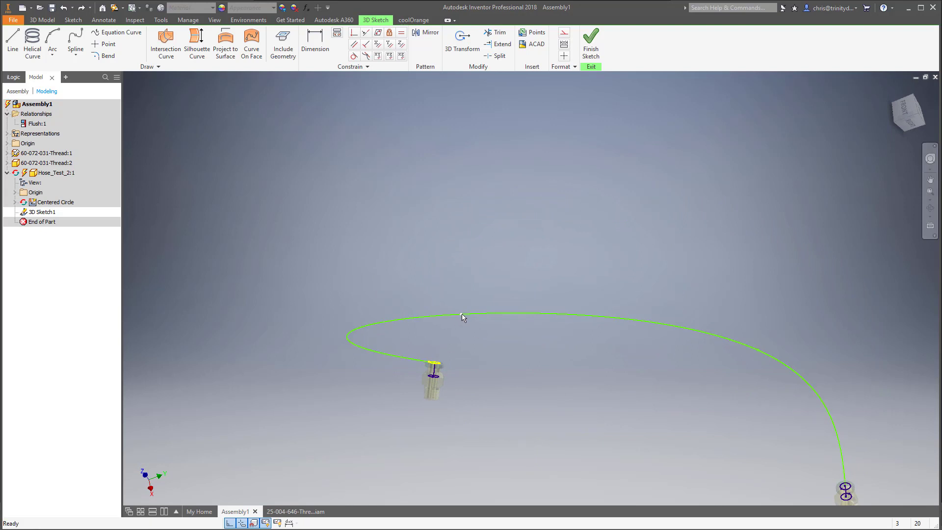
Step: Raise the spline's middle point to Z 4.258 in using 3D Transform
{"action": "right_click", "coordinate": [463, 317]}
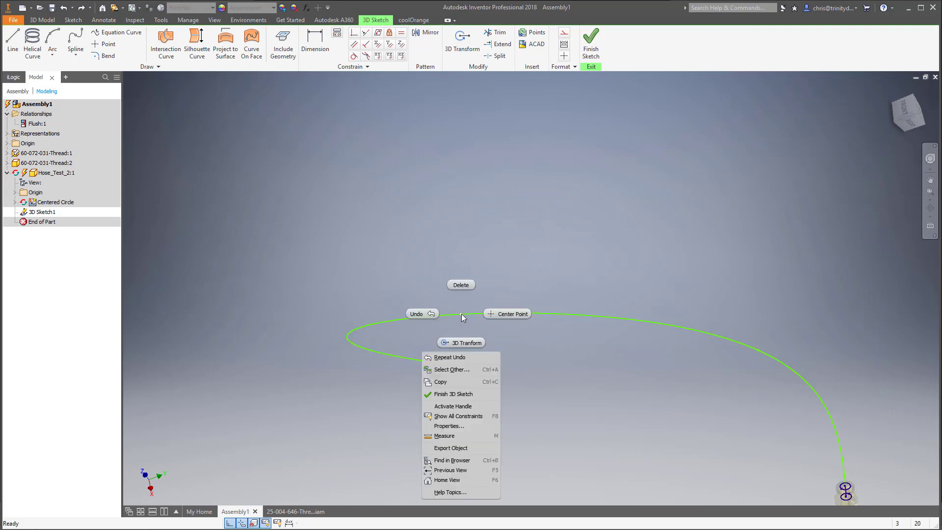
{"action": "left_click", "coordinate": [459, 343]}
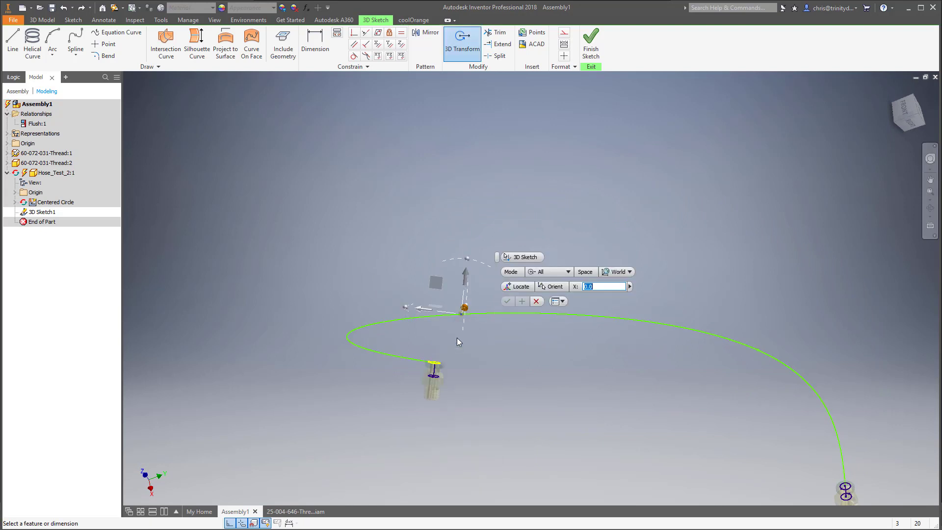
{"action": "left_click_drag", "start_coordinate": [466, 277], "coordinate": [507, 91]}
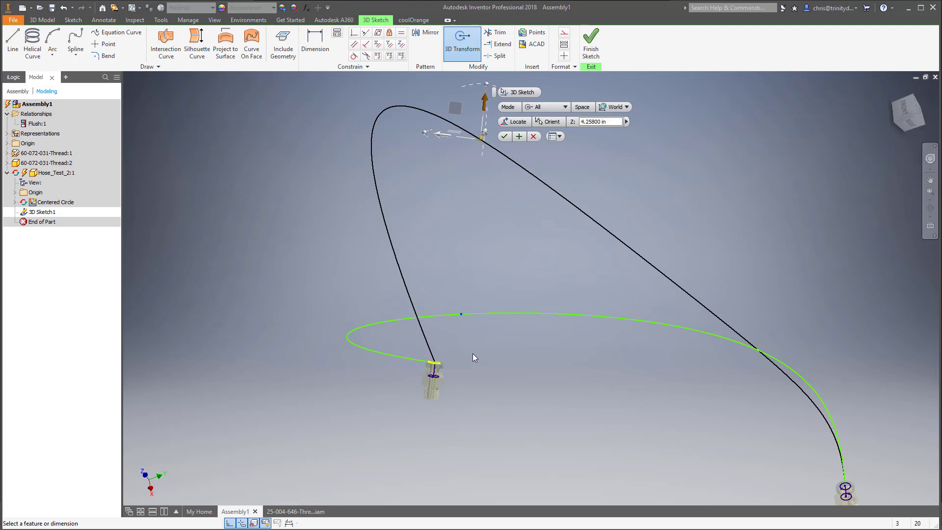
{"action": "left_click", "coordinate": [504, 137]}
{"action": "right_click", "coordinate": [482, 313]}
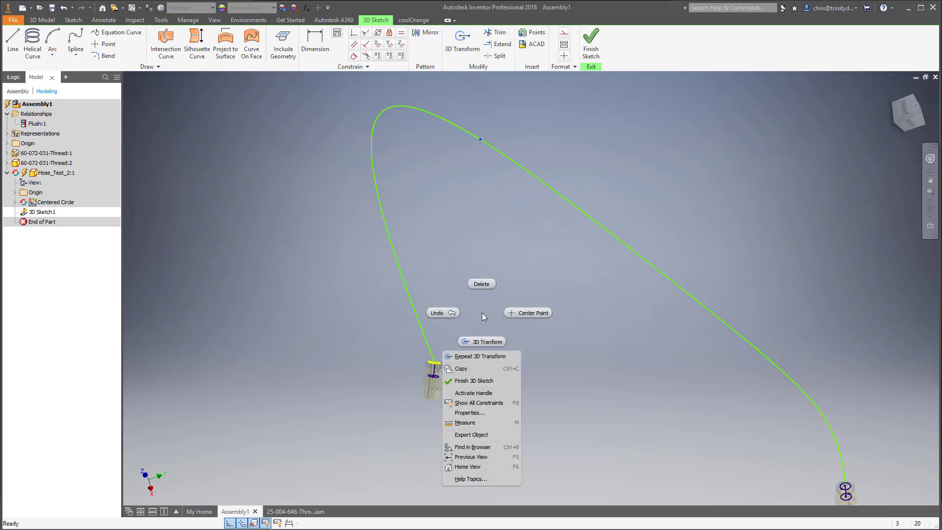
Step: Add a Tangent constraint between the spline and the left fitting's vertical centre line
{"action": "left_click", "coordinate": [470, 323]}
{"action": "right_click", "coordinate": [470, 323]}
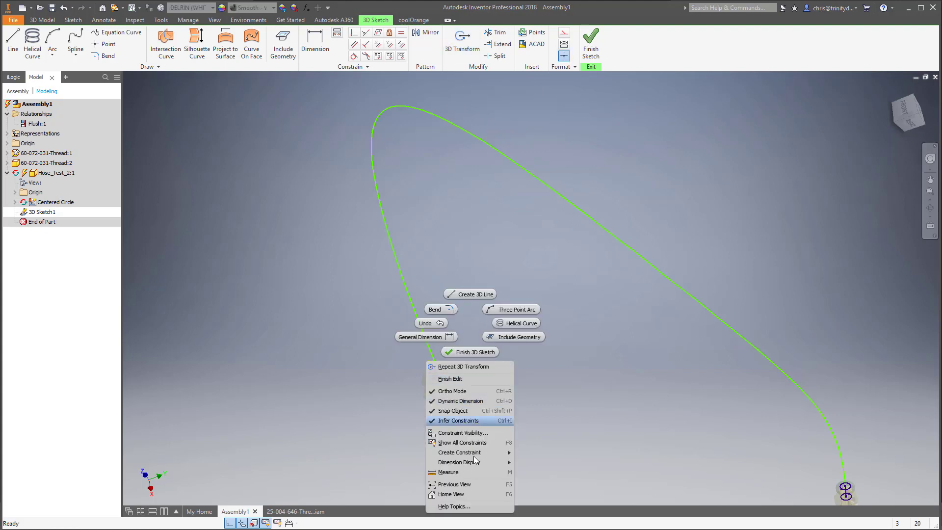
{"action": "mouse_move", "coordinate": [474, 455]}
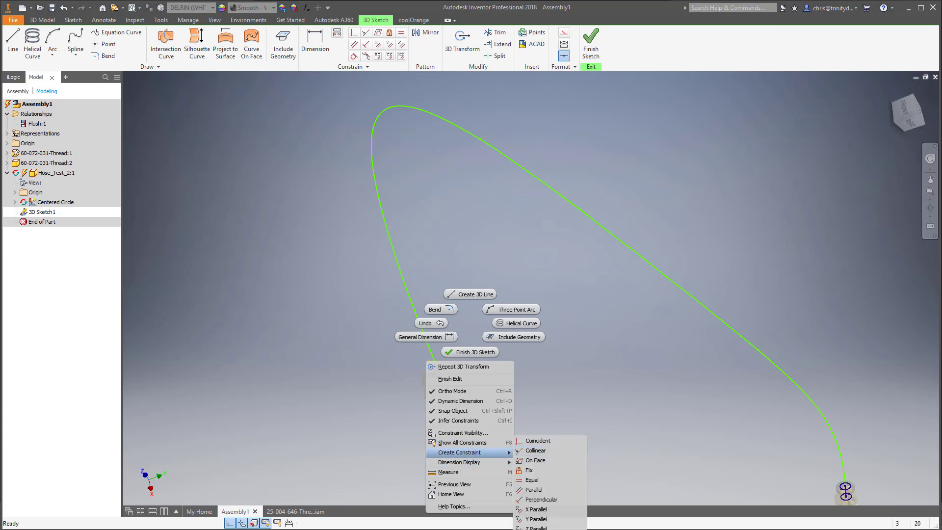
{"action": "left_click", "coordinate": [537, 529]}
{"action": "left_click", "coordinate": [434, 352]}
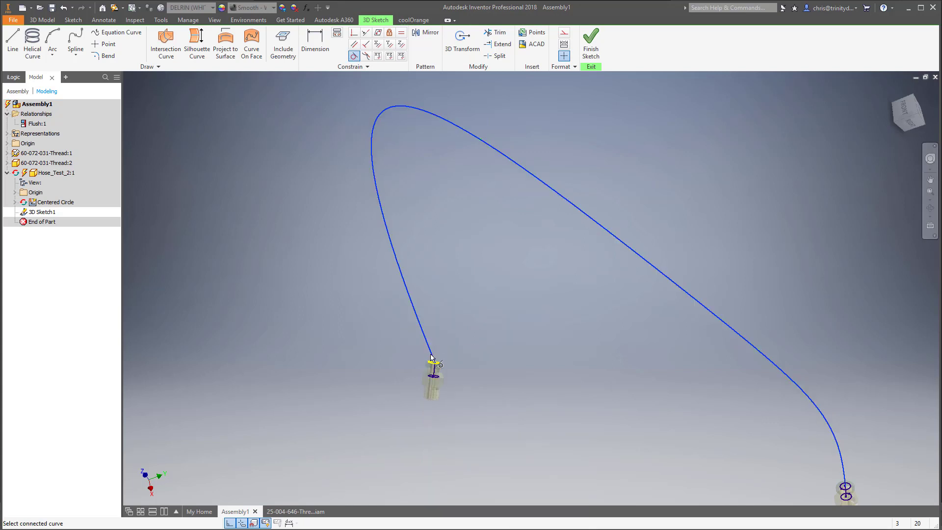
{"action": "scroll", "coordinate": [435, 374], "scroll_direction": "up", "scroll_amount": 3}
{"action": "left_click", "coordinate": [440, 343]}
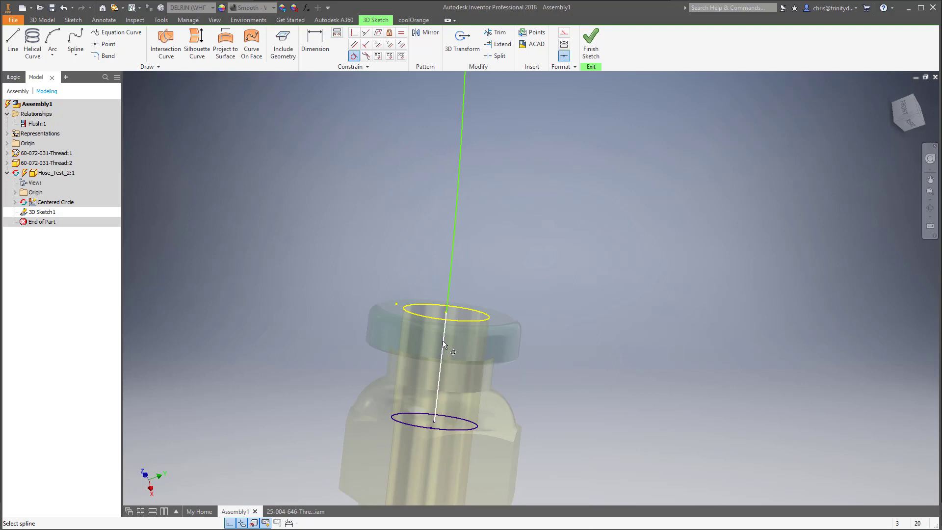
{"action": "scroll", "coordinate": [443, 343], "scroll_direction": "down", "scroll_amount": 5}
{"action": "scroll", "coordinate": [442, 344], "scroll_direction": "down", "scroll_amount": 3}
{"action": "middle_click_drag", "start_coordinate": [560, 333], "coordinate": [470, 370], "text": "shift"}
{"action": "scroll", "coordinate": [619, 263], "scroll_direction": "up", "scroll_amount": 3}
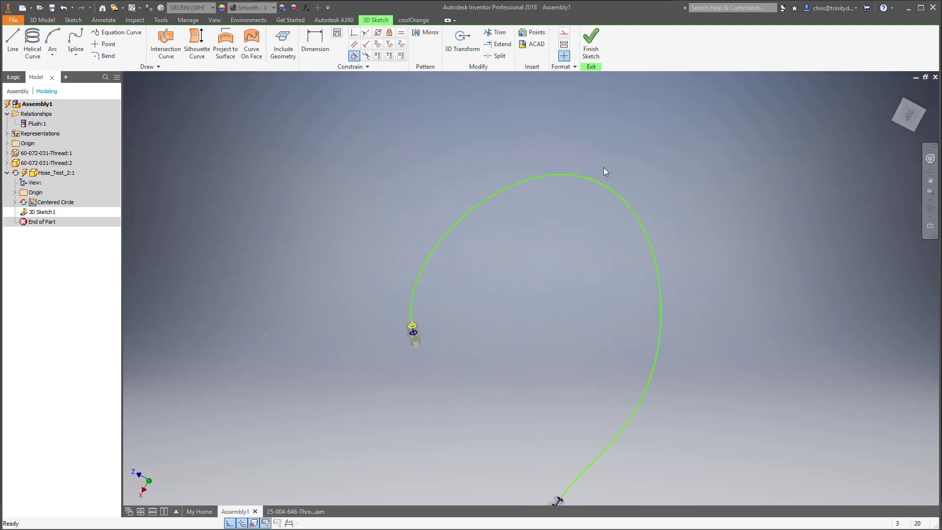
{"action": "right_click", "coordinate": [588, 179]}
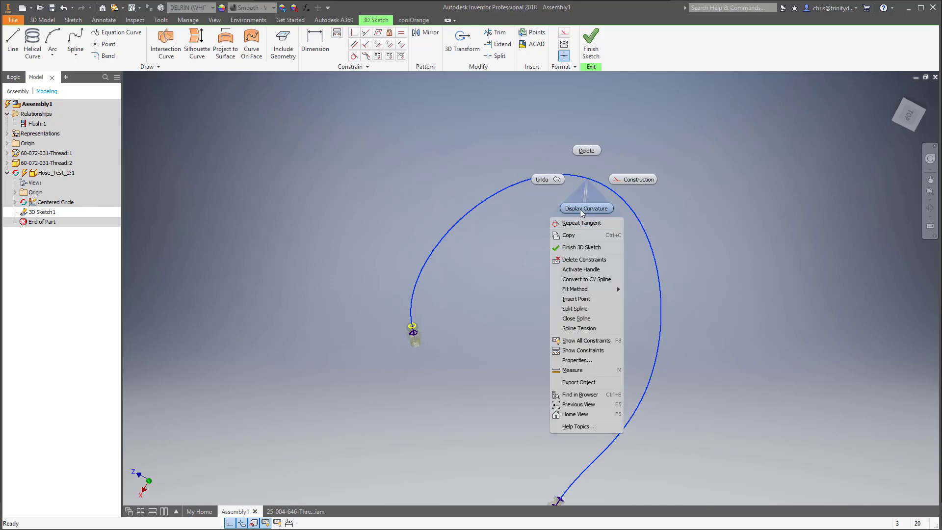
Step: Open 3D Transform on the spline's top point, shift it along X and rotate it slightly
{"action": "left_click", "coordinate": [612, 167]}
{"action": "right_click", "coordinate": [609, 154]}
{"action": "left_click", "coordinate": [591, 181]}
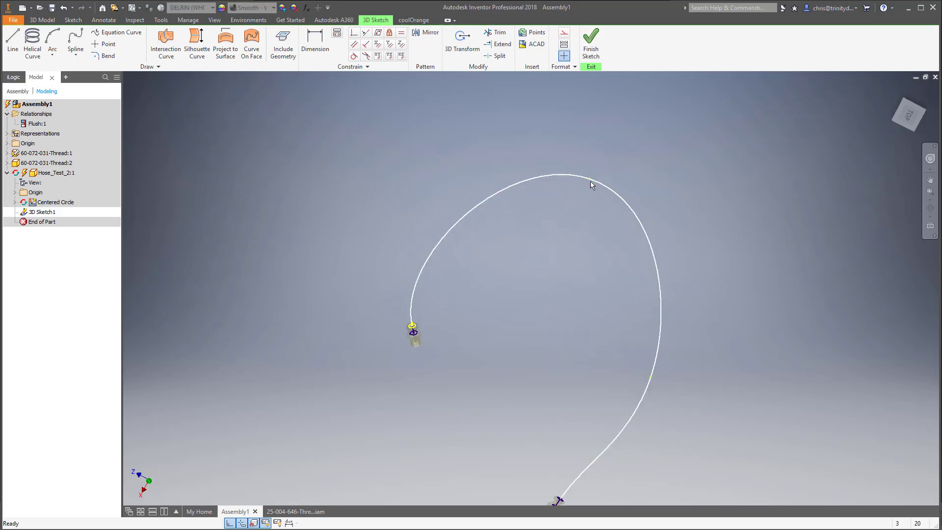
{"action": "right_click", "coordinate": [589, 179]}
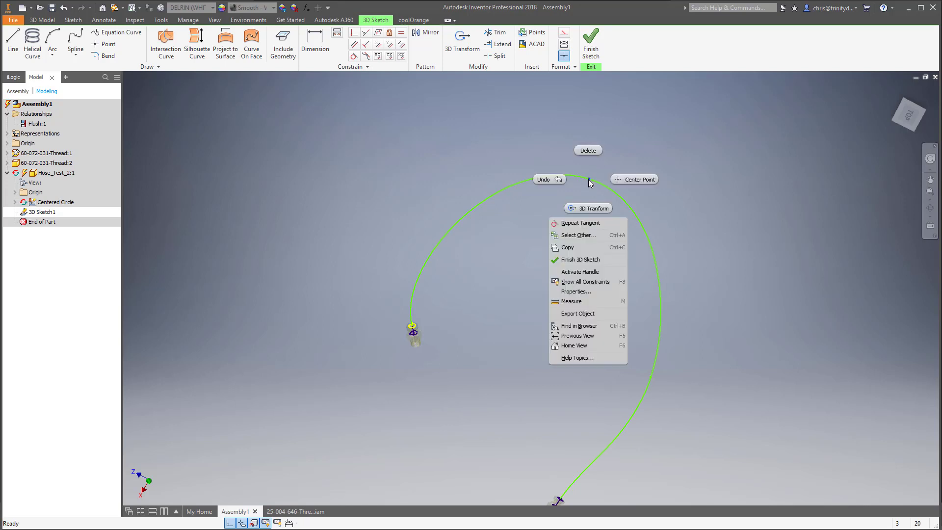
{"action": "left_click", "coordinate": [581, 211]}
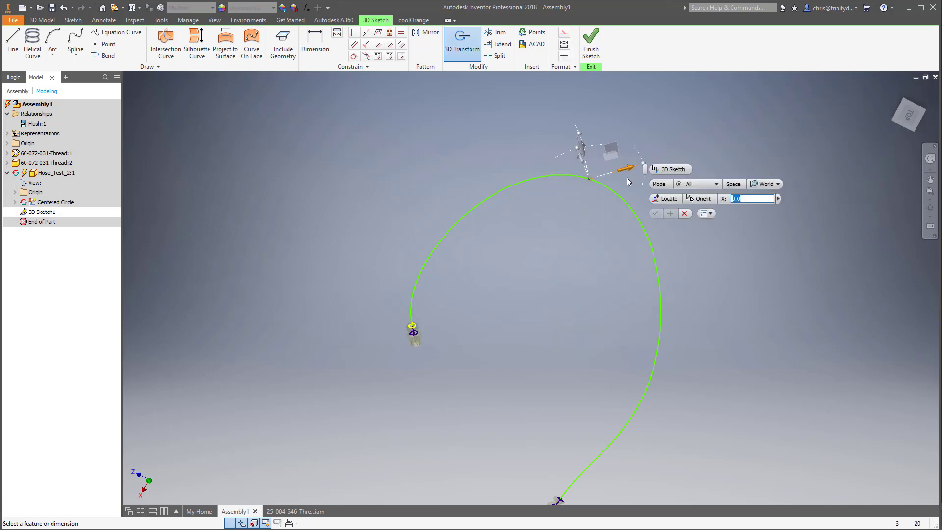
{"action": "left_click_drag", "start_coordinate": [631, 171], "coordinate": [562, 190]}
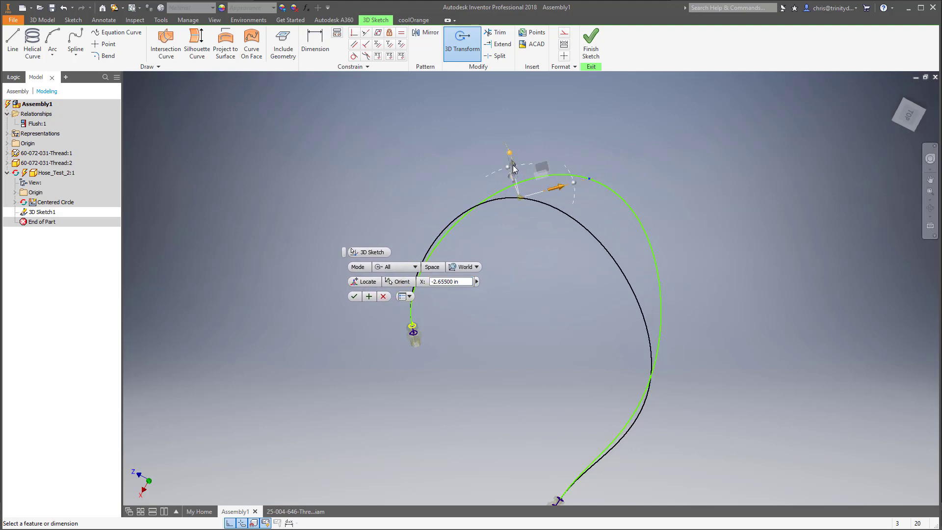
{"action": "left_click_drag", "start_coordinate": [514, 169], "coordinate": [520, 176]}
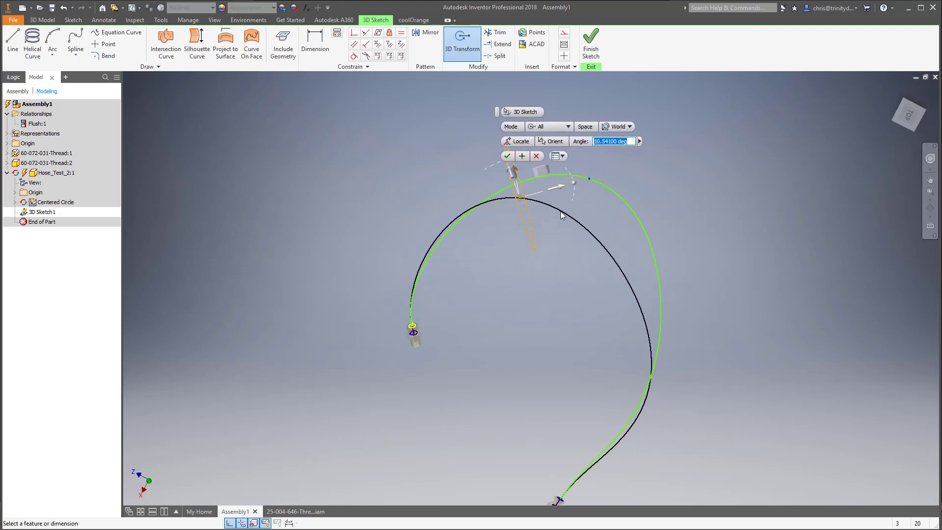
Step: Lower the point along Z to -3.49 in and apply the new position
{"action": "middle_click_drag", "start_coordinate": [562, 213], "coordinate": [630, 272], "text": "shift"}
{"action": "left_click_drag", "start_coordinate": [427, 304], "coordinate": [424, 359]}
{"action": "middle_click_drag", "start_coordinate": [422, 361], "coordinate": [496, 269], "text": "shift"}
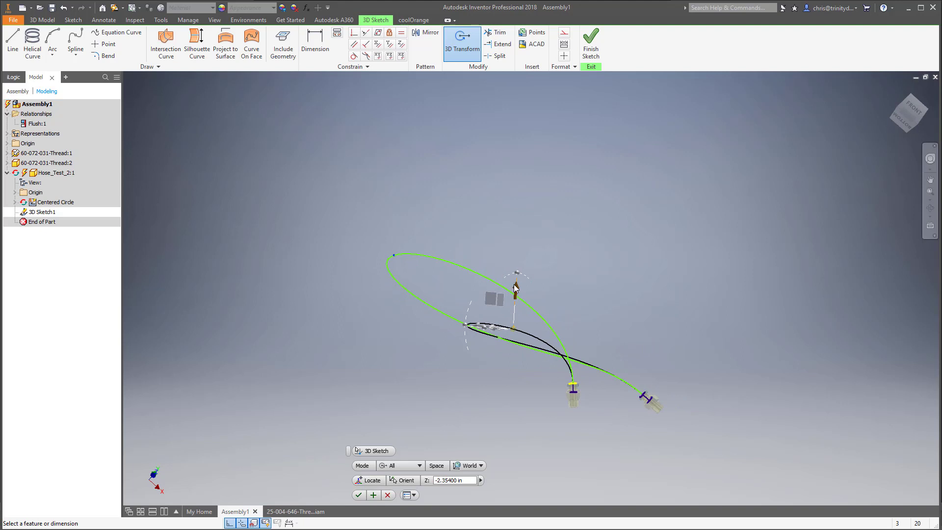
{"action": "left_click_drag", "start_coordinate": [515, 286], "coordinate": [513, 316]}
{"action": "middle_click_drag", "start_coordinate": [514, 316], "coordinate": [491, 314], "text": "shift"}
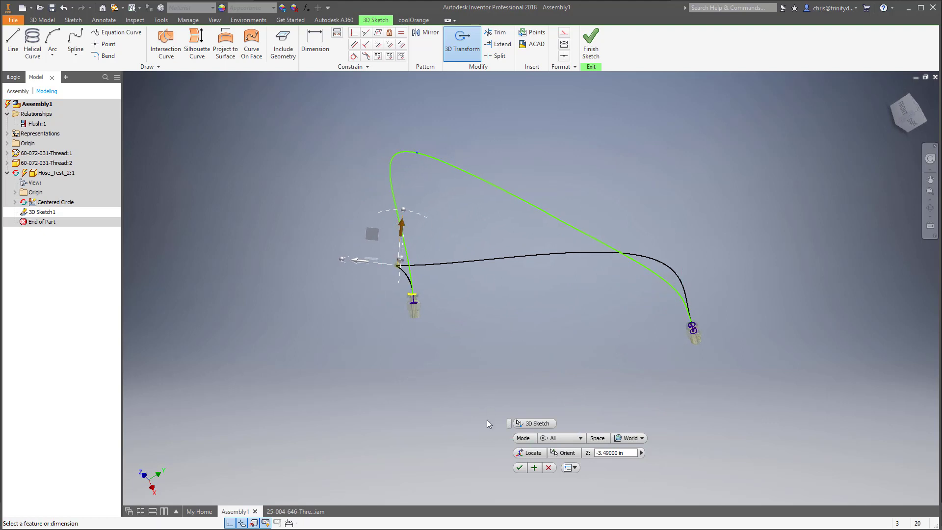
{"action": "left_click", "coordinate": [520, 468]}
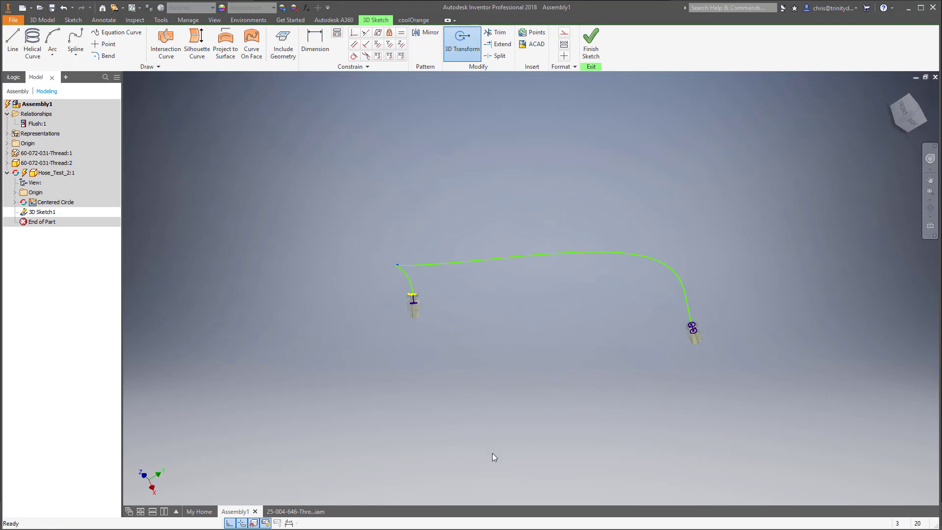
{"action": "right_click", "coordinate": [620, 254]}
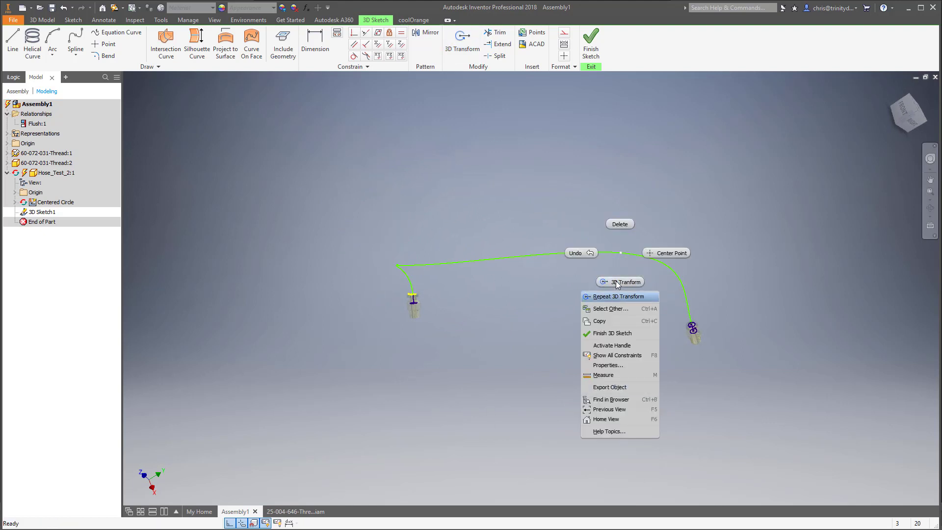
Step: Shift the spline's middle point sideways and down to X 6.76 in and apply it
{"action": "key", "text": "Escape"}
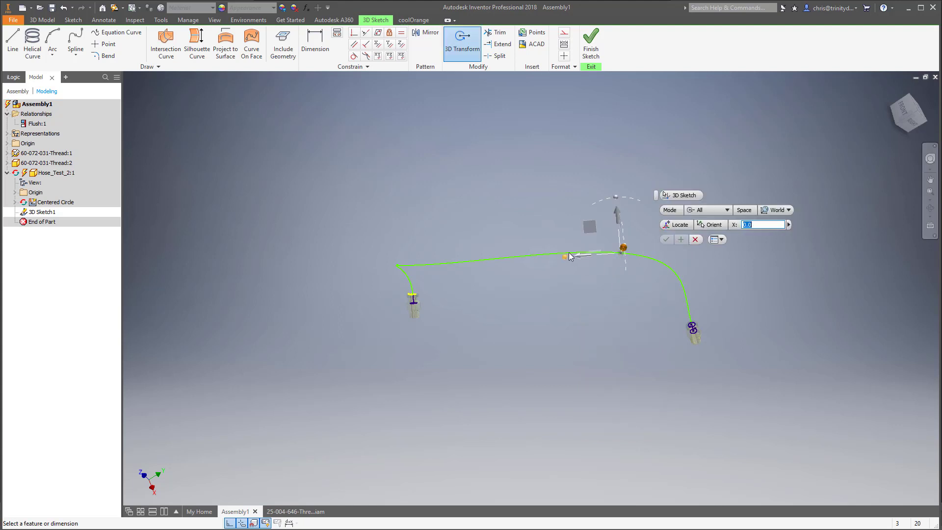
{"action": "left_click_drag", "start_coordinate": [577, 256], "coordinate": [454, 264]}
{"action": "middle_click_drag", "start_coordinate": [591, 260], "coordinate": [580, 378], "text": "shift"}
{"action": "scroll", "coordinate": [580, 377], "scroll_direction": "up", "scroll_amount": 3}
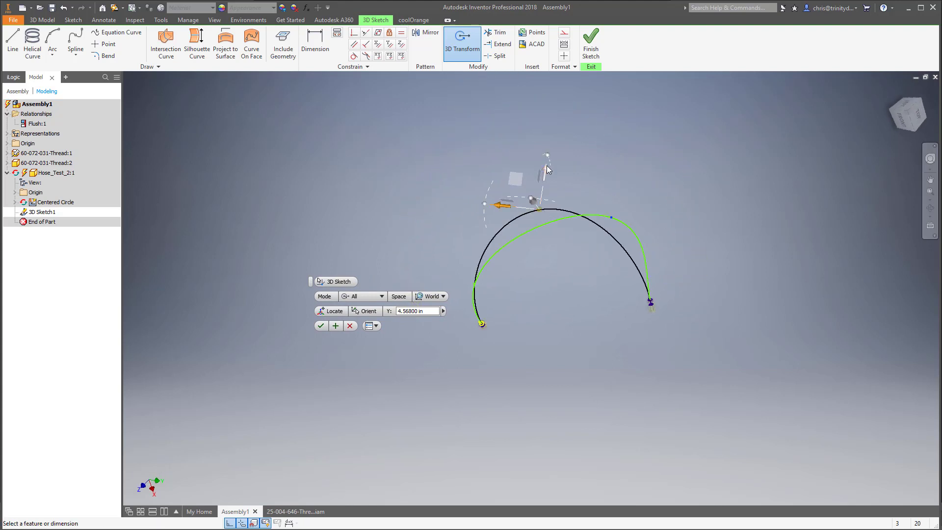
{"action": "left_click_drag", "start_coordinate": [546, 170], "coordinate": [540, 272]}
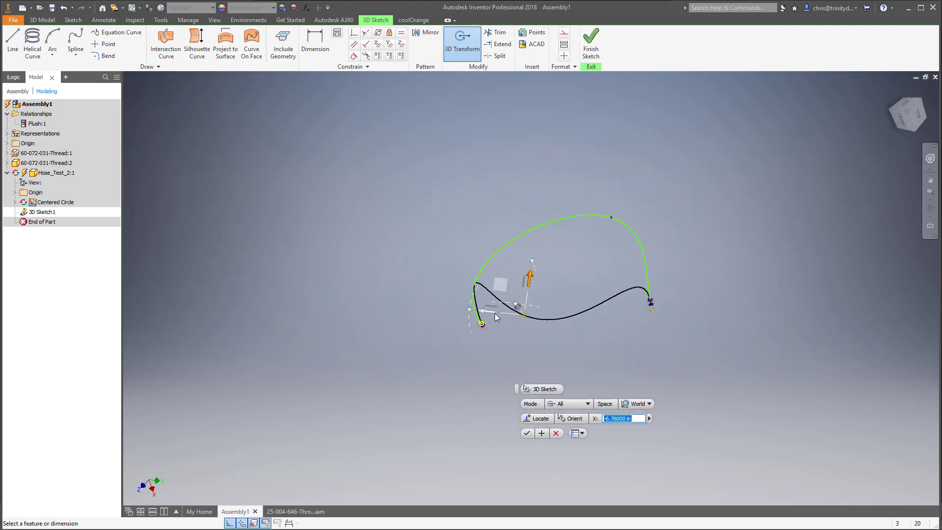
{"action": "left_click_drag", "start_coordinate": [486, 315], "coordinate": [537, 321]}
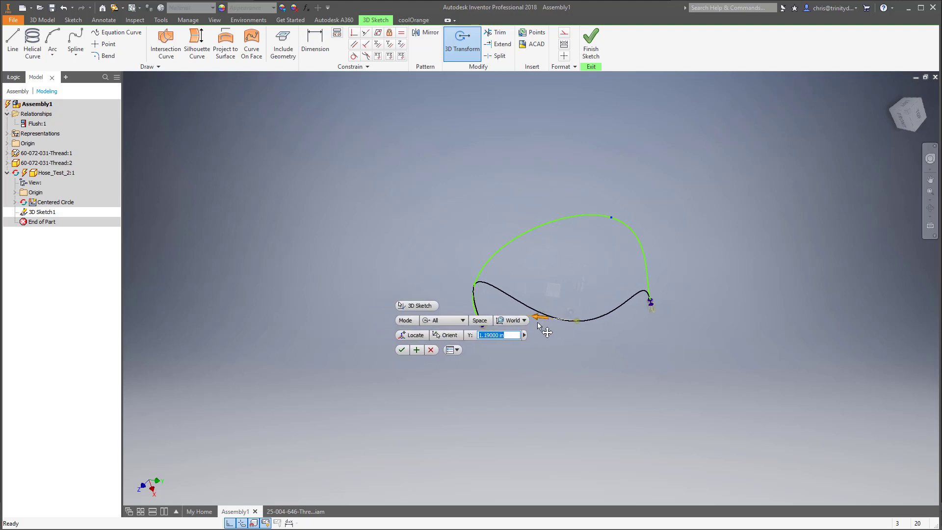
{"action": "left_click", "coordinate": [401, 350]}
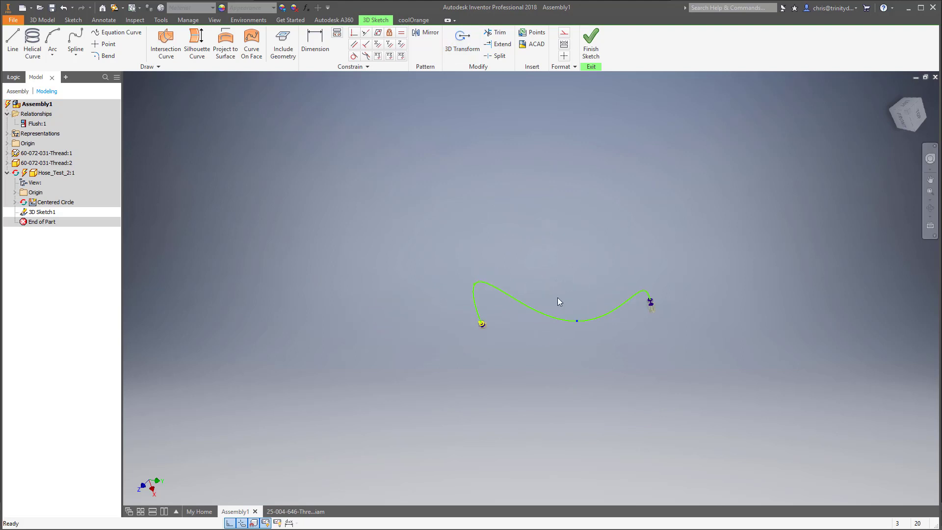
{"action": "middle_click_drag", "start_coordinate": [638, 314], "coordinate": [467, 338], "text": "shift"}
{"action": "scroll", "coordinate": [517, 341], "scroll_direction": "up", "scroll_amount": 3}
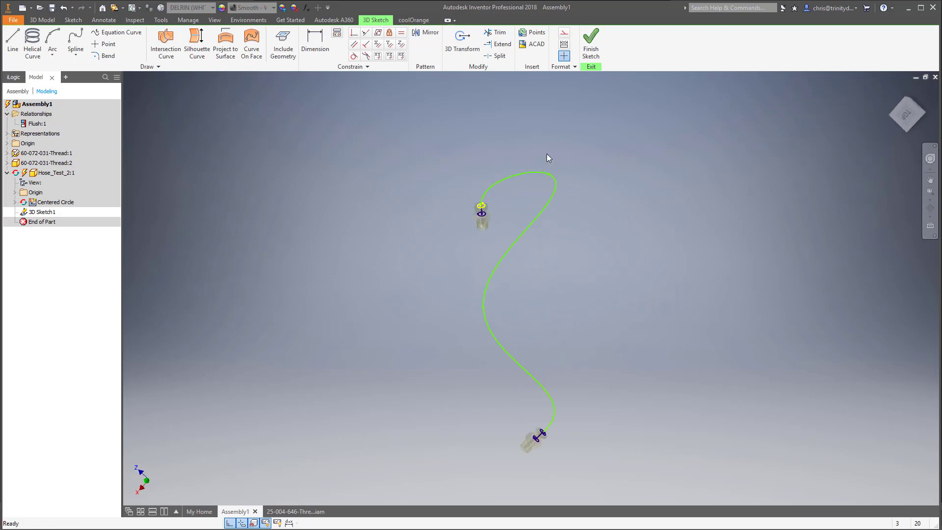
Step: Move the spline's upper point to Y 1.779 in with 3D Transform and apply it
{"action": "right_click", "coordinate": [549, 177]}
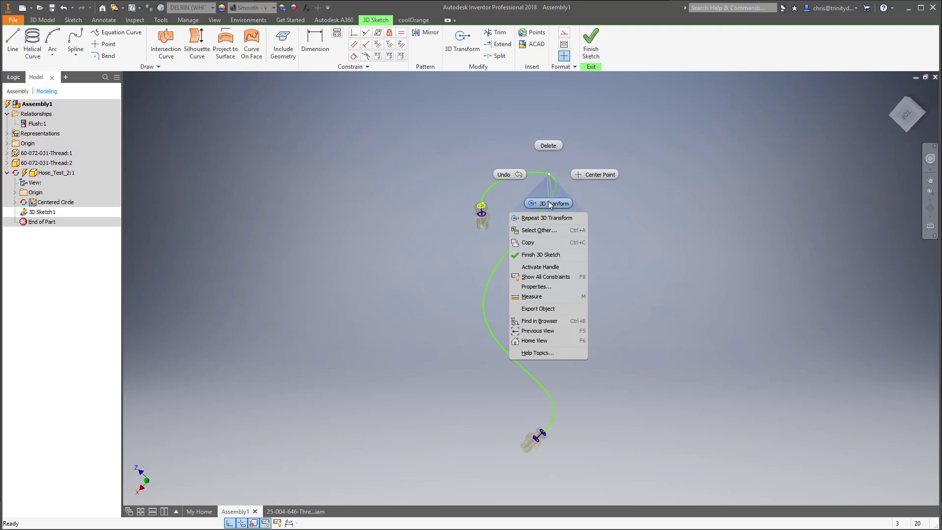
{"action": "left_click", "coordinate": [551, 202]}
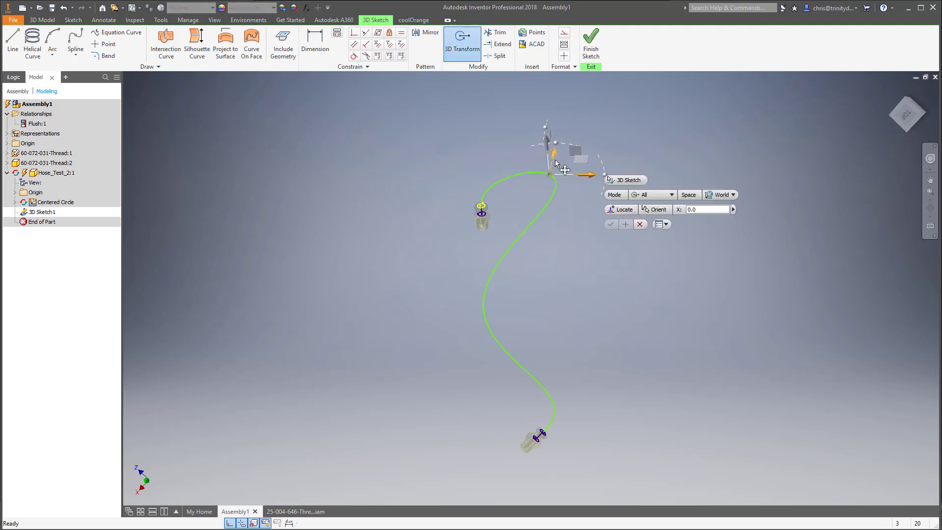
{"action": "left_click_drag", "start_coordinate": [554, 153], "coordinate": [562, 190]}
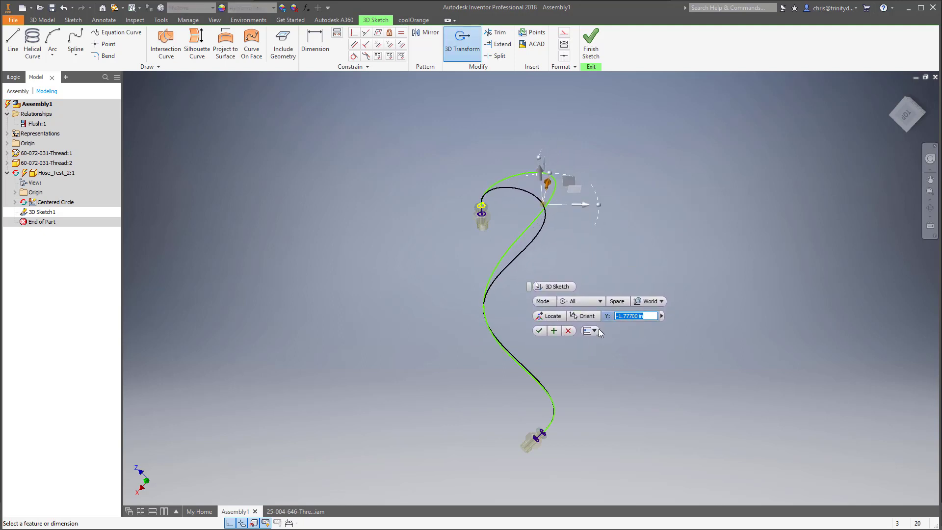
{"action": "left_click", "coordinate": [540, 328]}
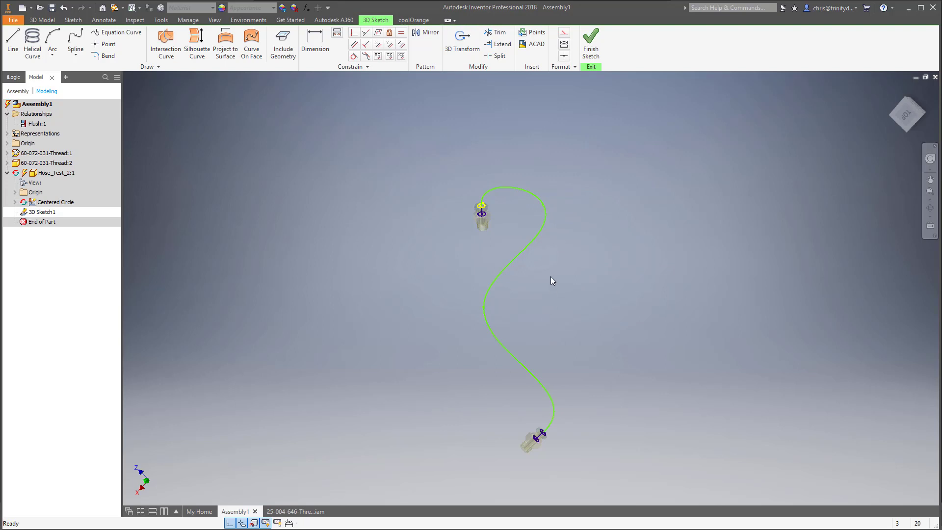
{"action": "middle_click_drag", "start_coordinate": [566, 326], "coordinate": [421, 406], "text": "shift"}
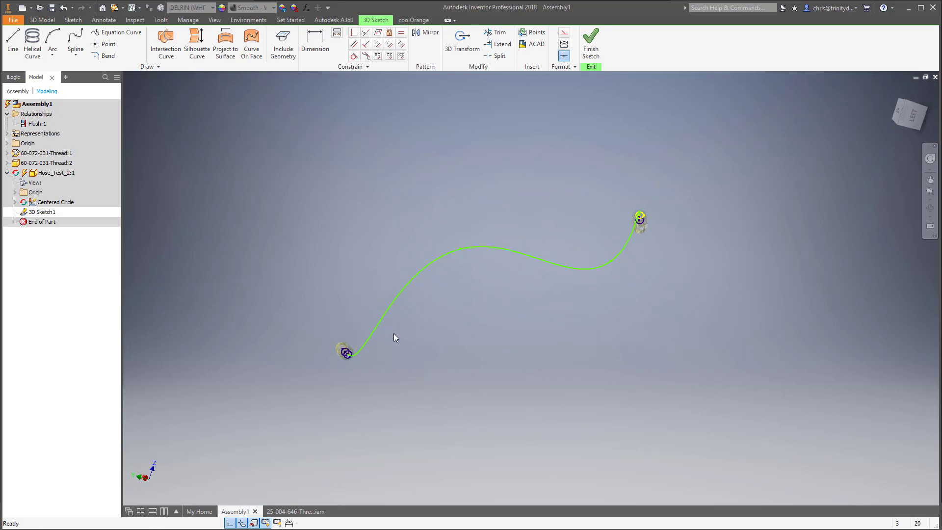
{"action": "left_click", "coordinate": [401, 294]}
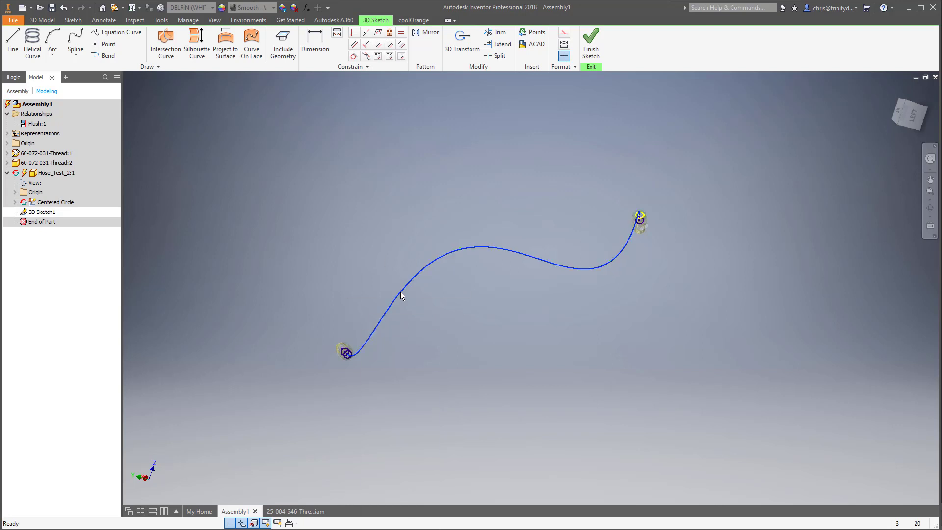
Step: Insert a new fit point on the lower part of the hose spline
{"action": "right_click", "coordinate": [401, 293]}
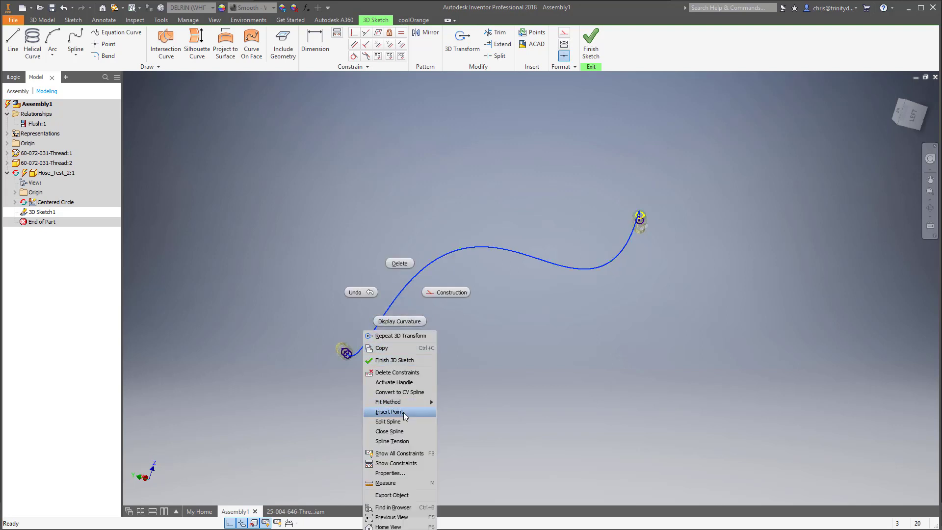
{"action": "left_click", "coordinate": [390, 412]}
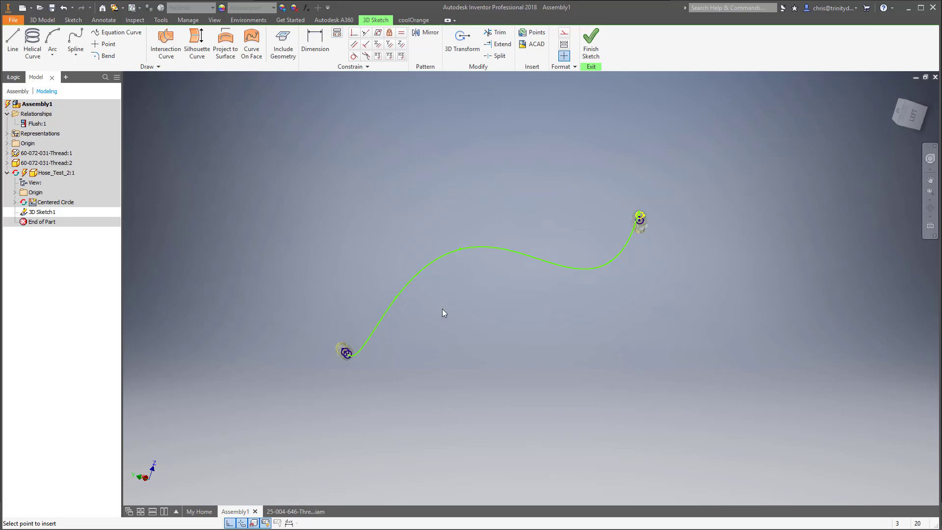
{"action": "left_click", "coordinate": [397, 300]}
{"action": "right_click", "coordinate": [397, 301]}
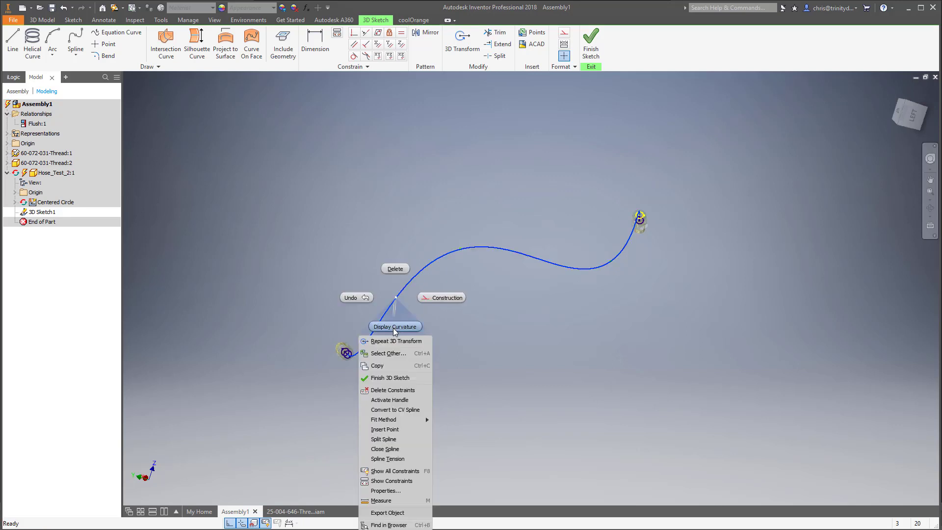
{"action": "key", "text": "Escape"}
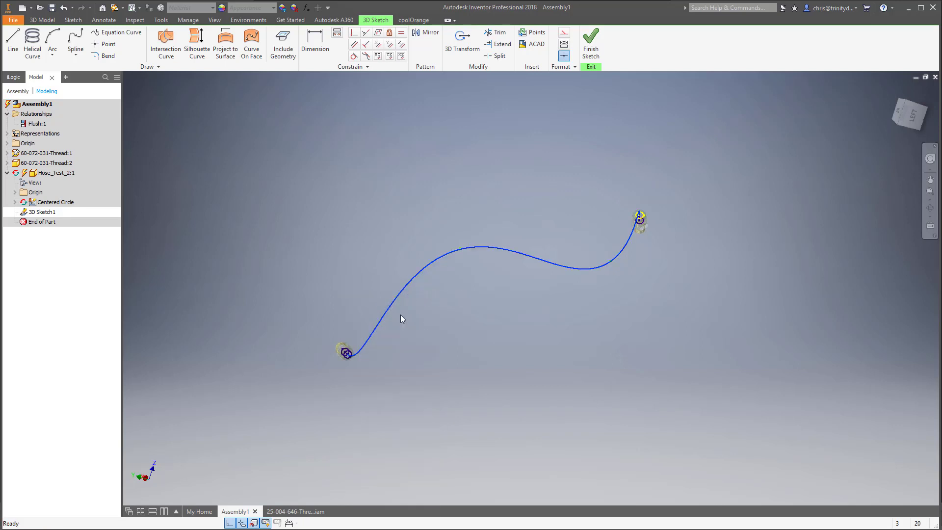
Step: Move the new fit point with 3D Transform to Z 2.729 in, kinking the path into a V
{"action": "right_click", "coordinate": [397, 298]}
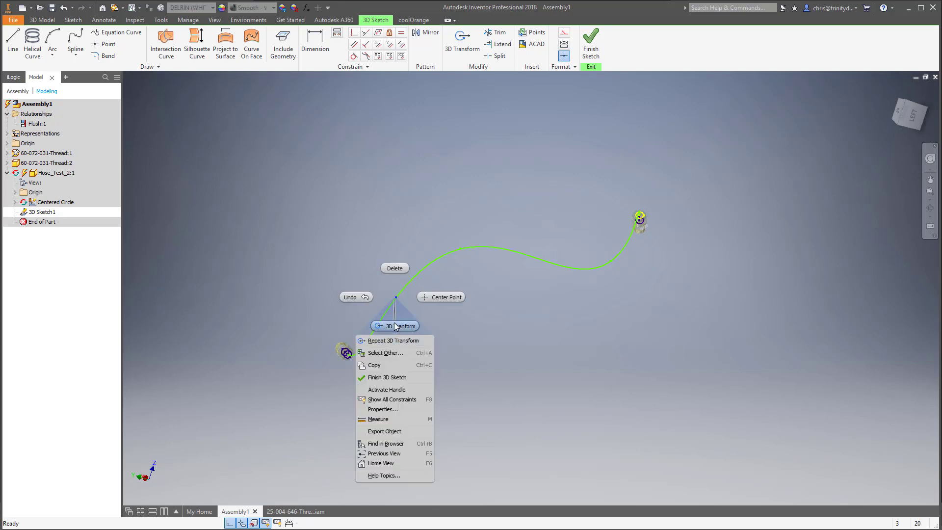
{"action": "left_click", "coordinate": [393, 341]}
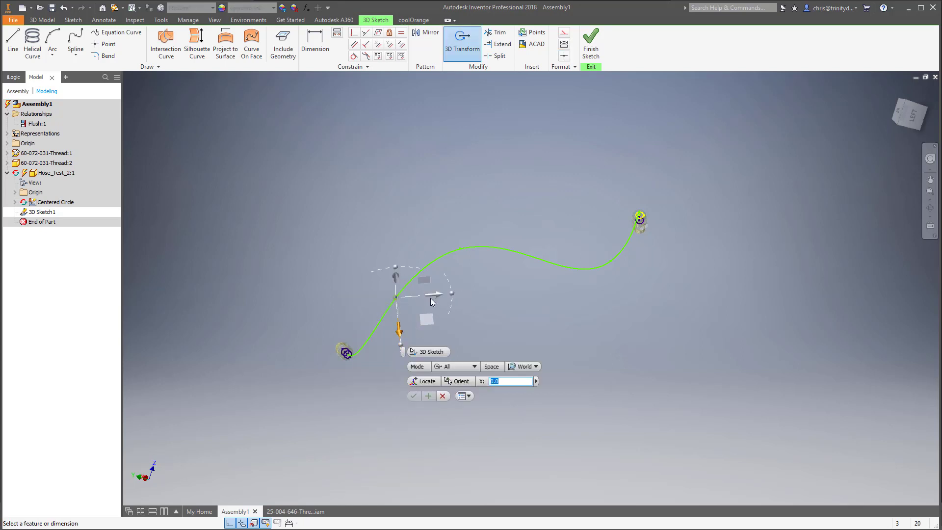
{"action": "left_click_drag", "start_coordinate": [438, 299], "coordinate": [487, 315]}
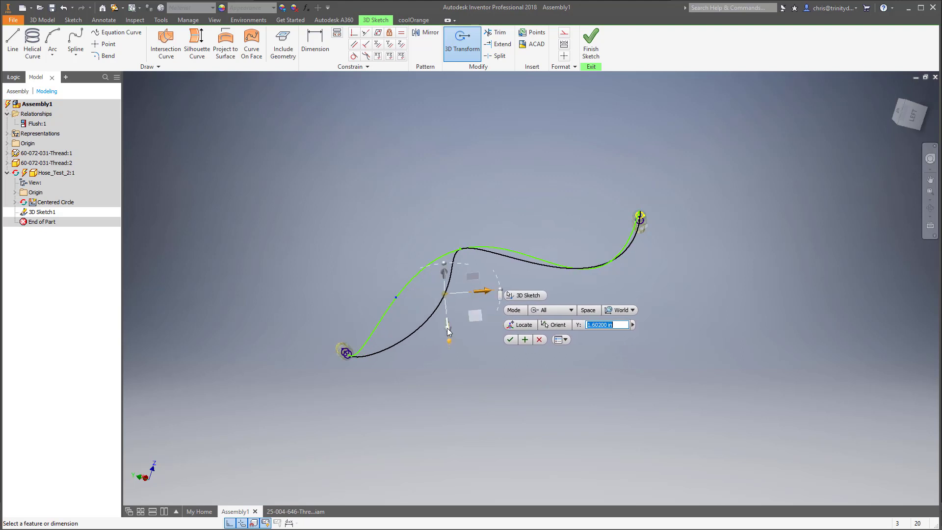
{"action": "left_click_drag", "start_coordinate": [447, 326], "coordinate": [452, 374]}
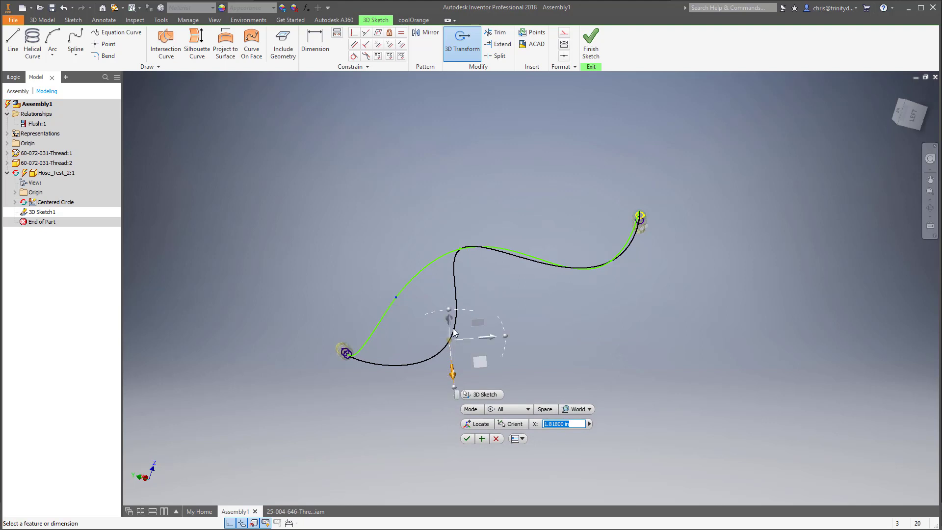
{"action": "left_click_drag", "start_coordinate": [450, 321], "coordinate": [451, 283]}
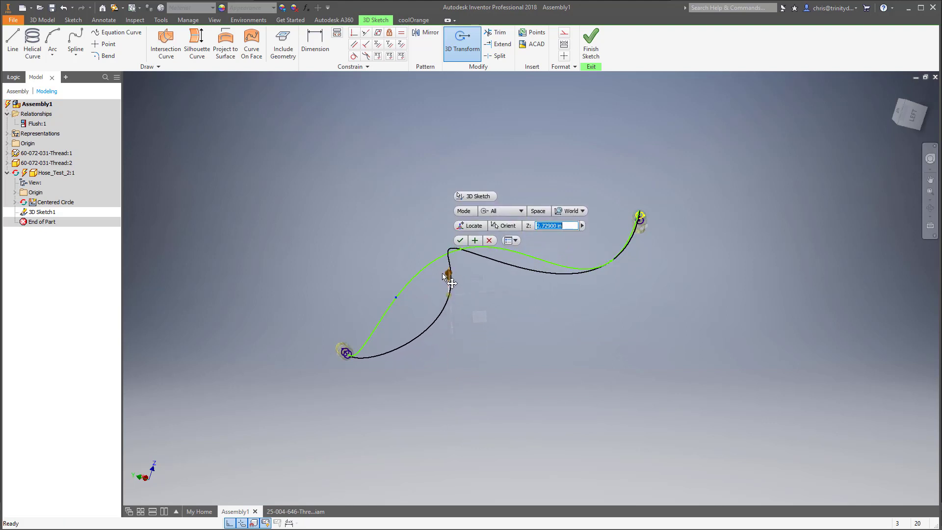
{"action": "left_click", "coordinate": [459, 240]}
{"action": "middle_click_drag", "start_coordinate": [490, 326], "coordinate": [642, 393], "text": "shift"}
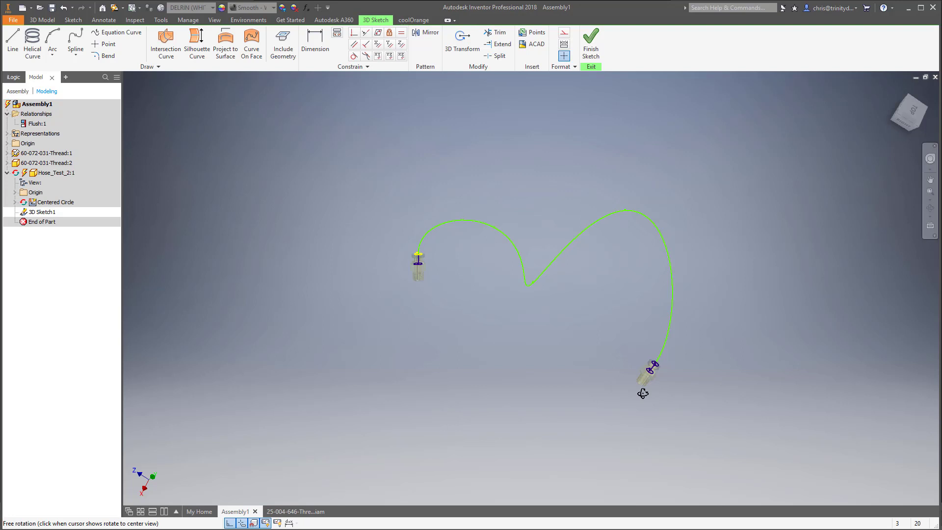
Step: Zoom in on the start fitting and bring up the marking menu for finishing the 3D sketch
{"action": "middle_click_drag", "start_coordinate": [643, 393], "coordinate": [643, 393], "text": "shift"}
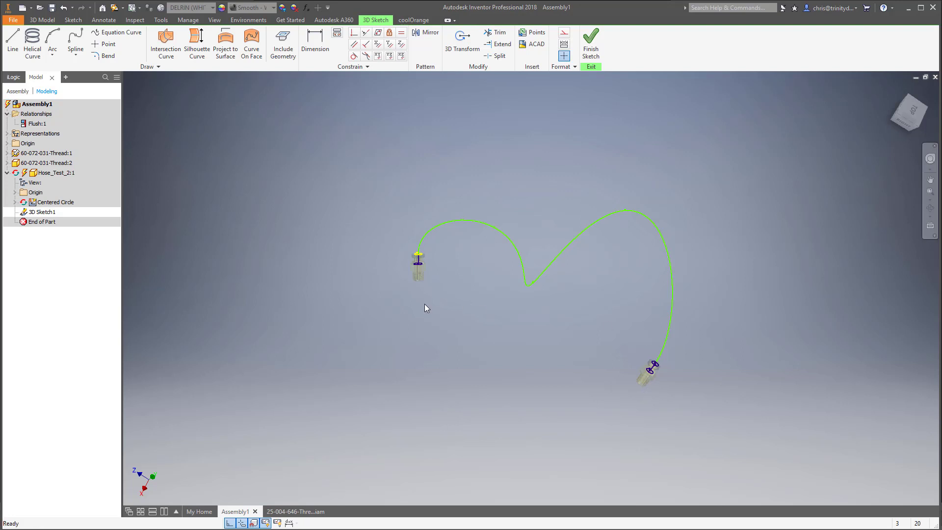
{"action": "scroll", "coordinate": [422, 252], "scroll_direction": "up", "scroll_amount": 5}
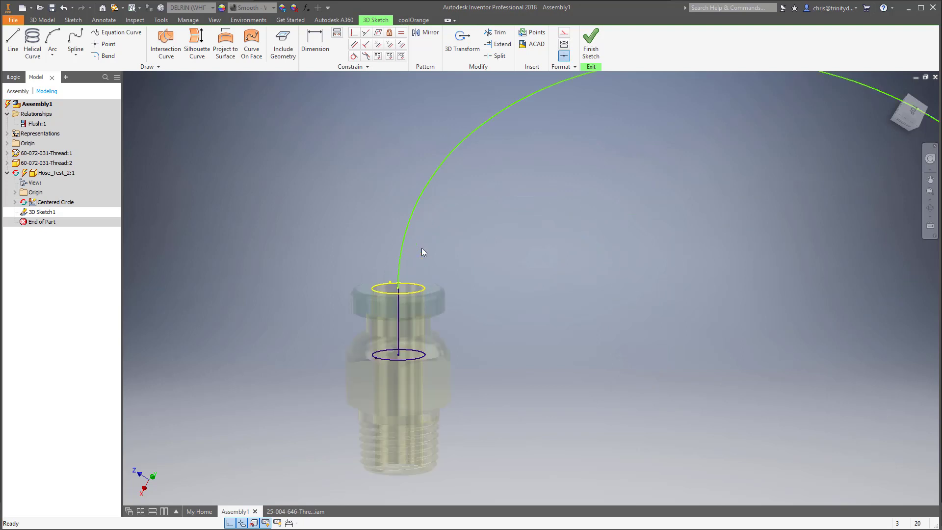
{"action": "right_click", "coordinate": [471, 241]}
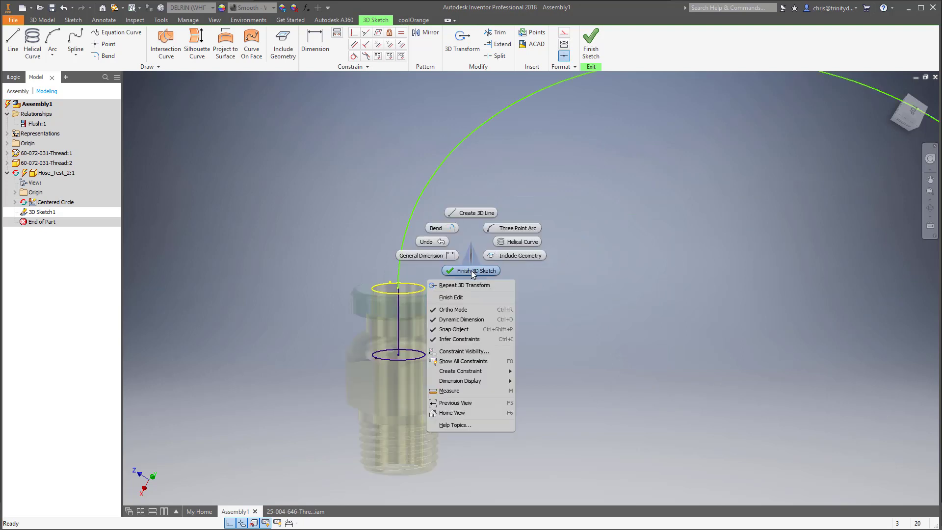
Step: Finish the 3D sketch holding the hose spline
{"action": "left_click", "coordinate": [472, 271]}
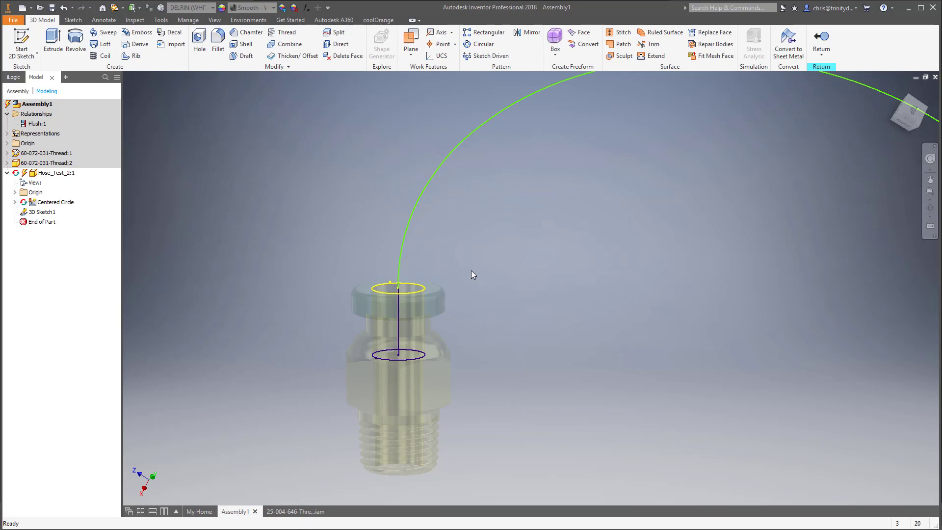
{"action": "scroll", "coordinate": [426, 355], "scroll_direction": "up", "scroll_amount": 6}
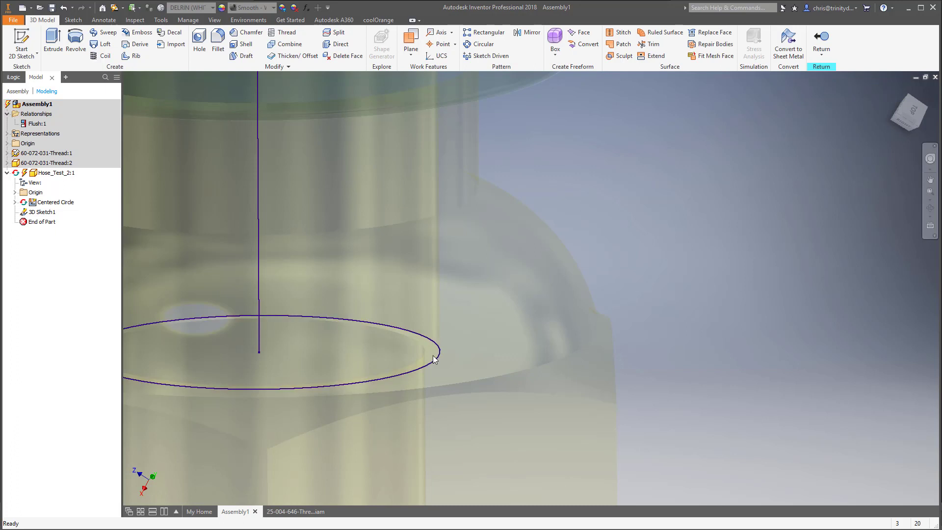
{"action": "scroll", "coordinate": [432, 354], "scroll_direction": "down", "scroll_amount": 3}
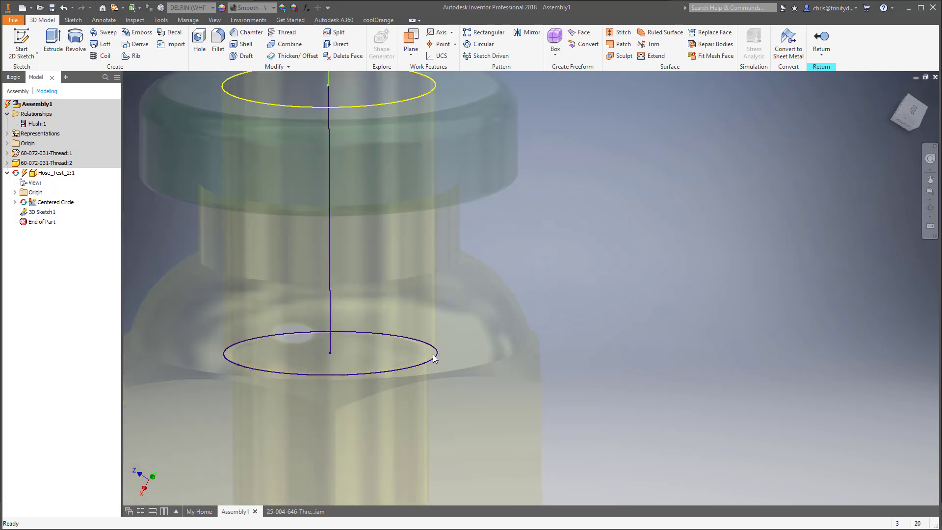
Step: Start a new 2D sketch on the ring-shaped face inside the fitting
{"action": "right_click", "coordinate": [660, 317]}
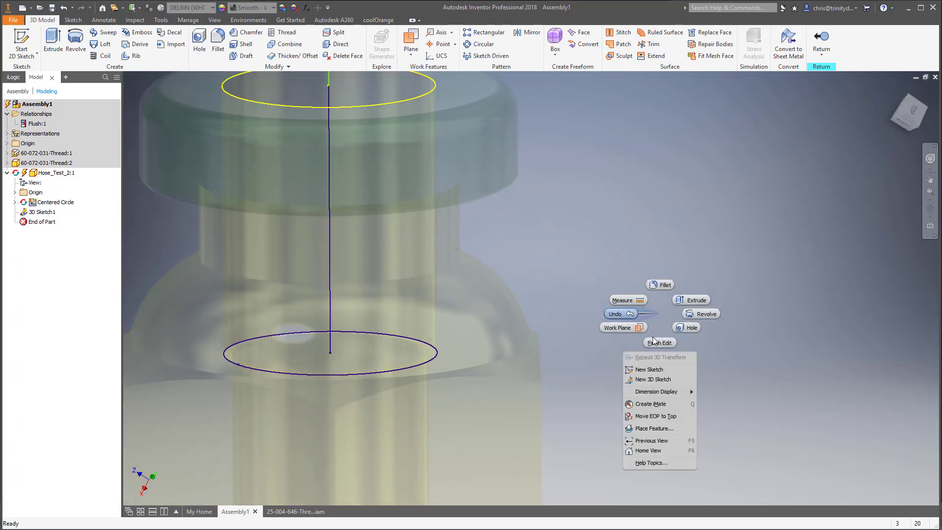
{"action": "left_click", "coordinate": [655, 368]}
{"action": "middle_click_drag", "start_coordinate": [432, 357], "coordinate": [551, 342], "text": "shift"}
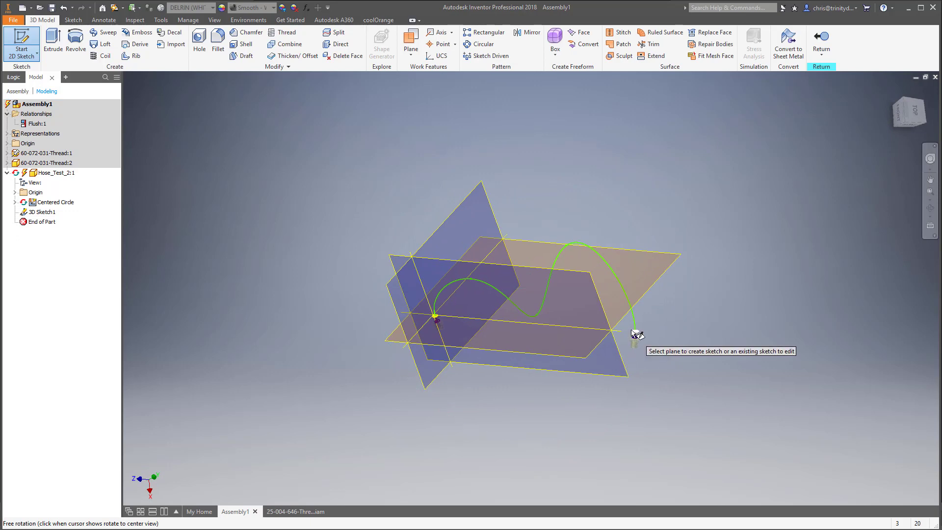
{"action": "scroll", "coordinate": [634, 330], "scroll_direction": "down", "scroll_amount": 10}
{"action": "middle_click_drag", "start_coordinate": [529, 222], "coordinate": [540, 339], "text": "shift"}
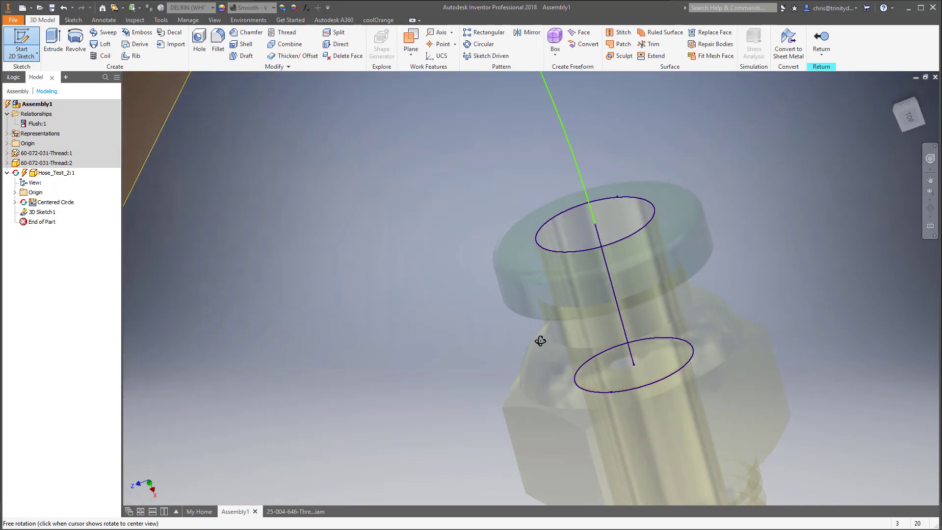
{"action": "scroll", "coordinate": [693, 362], "scroll_direction": "down", "scroll_amount": 5}
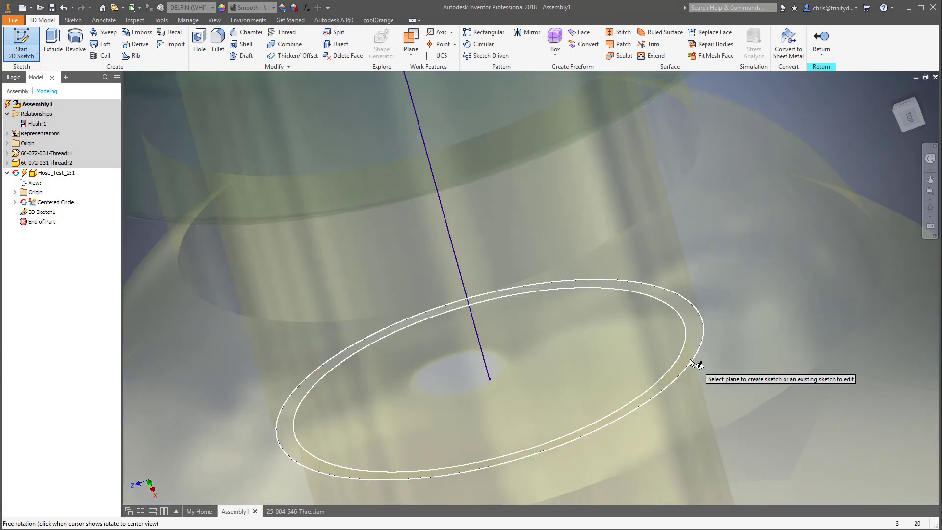
{"action": "left_click", "coordinate": [695, 320]}
Step: Project the fitting's lower circle and draw a concentric inner circle just inside it
{"action": "scroll", "coordinate": [632, 328], "scroll_direction": "up", "scroll_amount": 5}
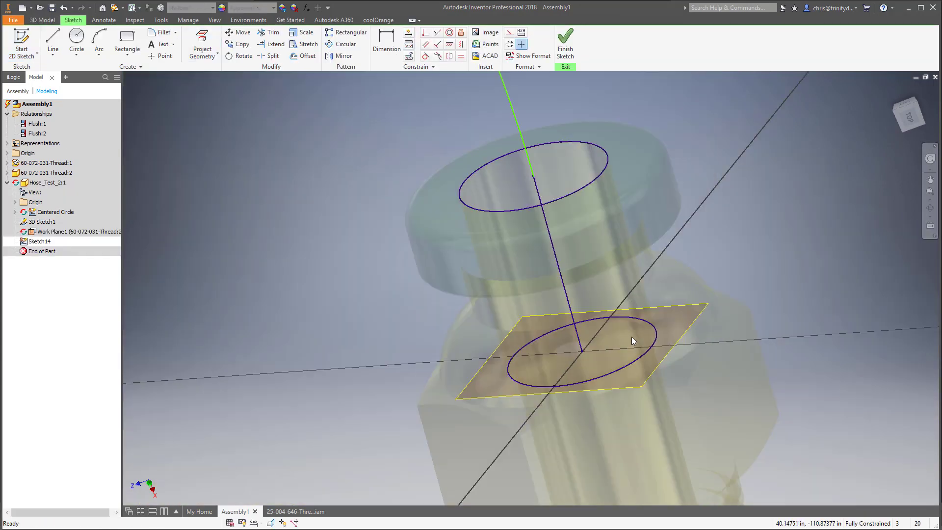
{"action": "left_click", "coordinate": [202, 44]}
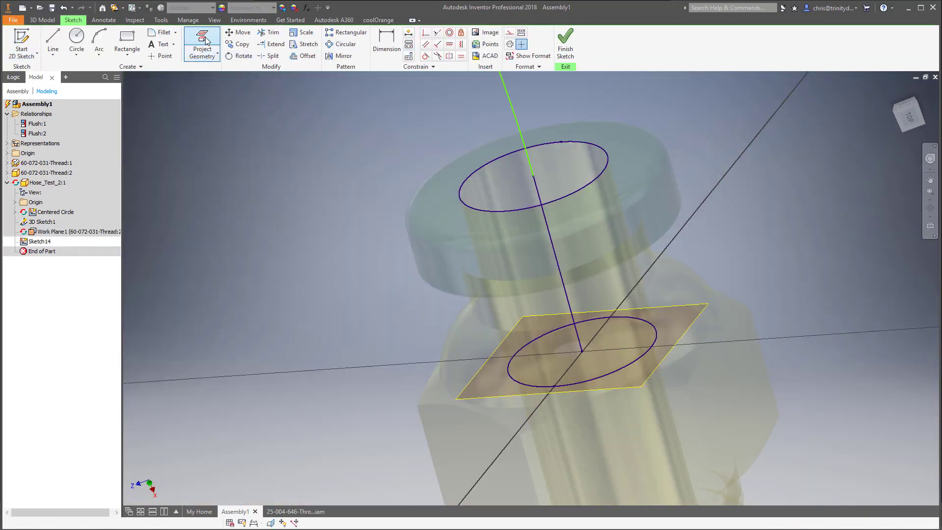
{"action": "left_click", "coordinate": [650, 328]}
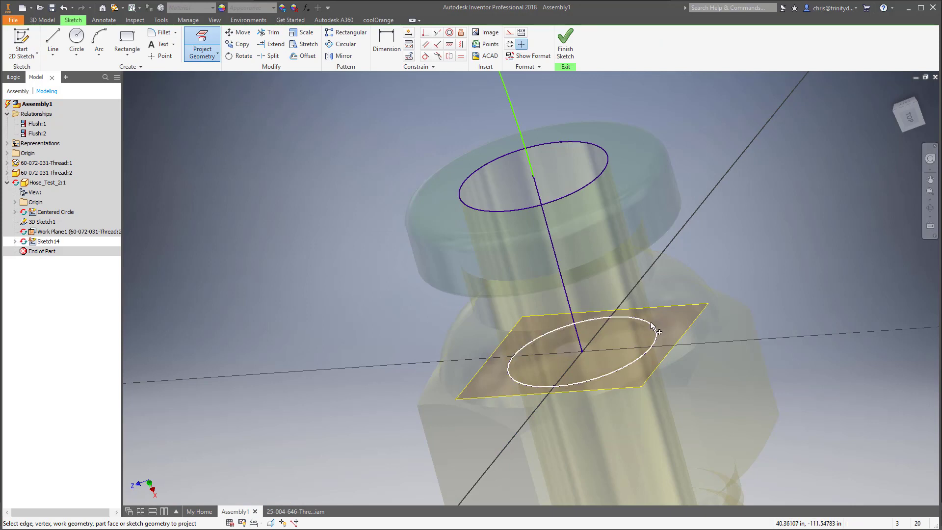
{"action": "key", "text": "Escape"}
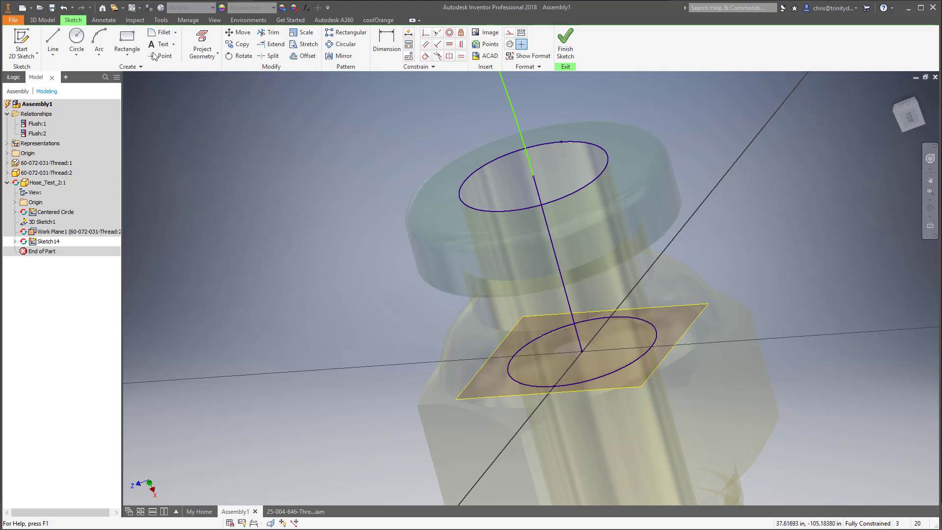
{"action": "left_click", "coordinate": [76, 42]}
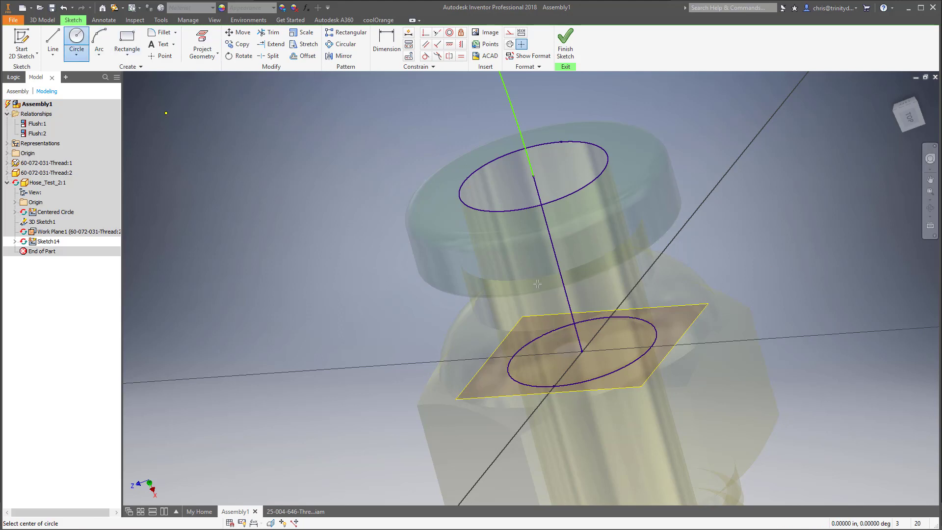
{"action": "left_click", "coordinate": [582, 351]}
{"action": "left_click", "coordinate": [644, 344]}
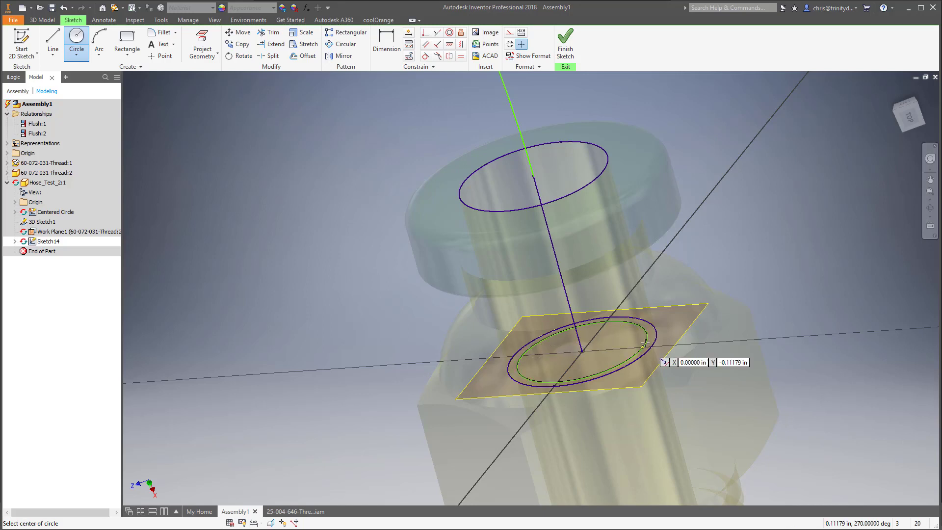
Step: Dimension the gap between the two circles to .018 in
{"action": "key", "text": "d"}
{"action": "left_click", "coordinate": [652, 324]}
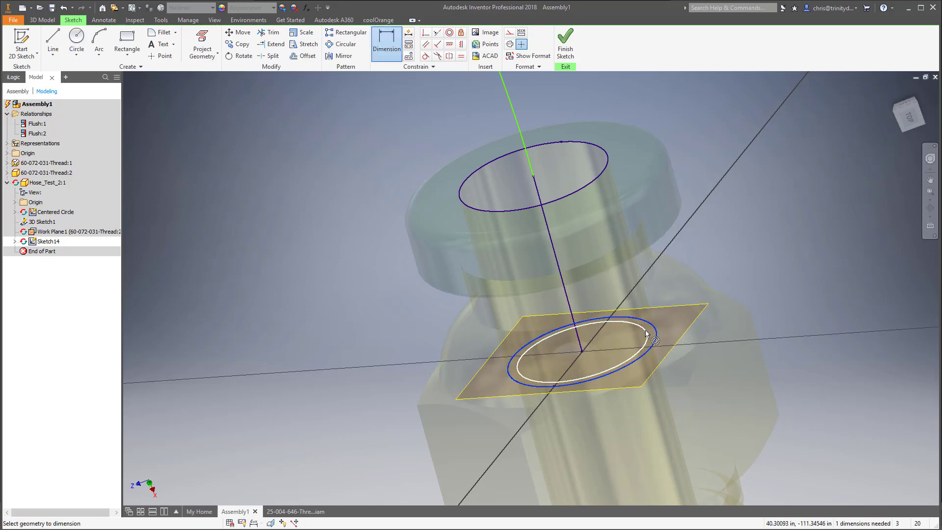
{"action": "left_click", "coordinate": [645, 330]}
{"action": "left_click", "coordinate": [672, 319]}
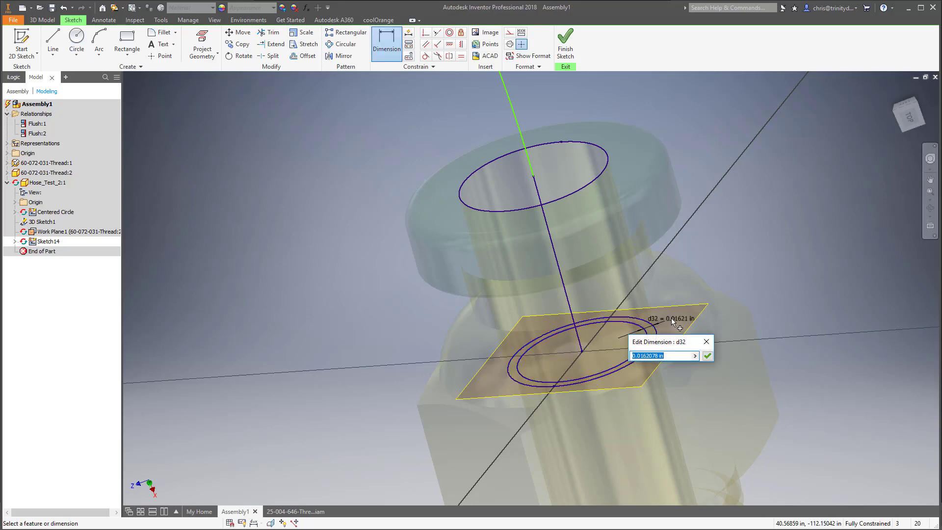
{"action": "type", "text": ".0185"}
{"action": "key", "text": "Return"}
{"action": "key", "text": "Escape"}
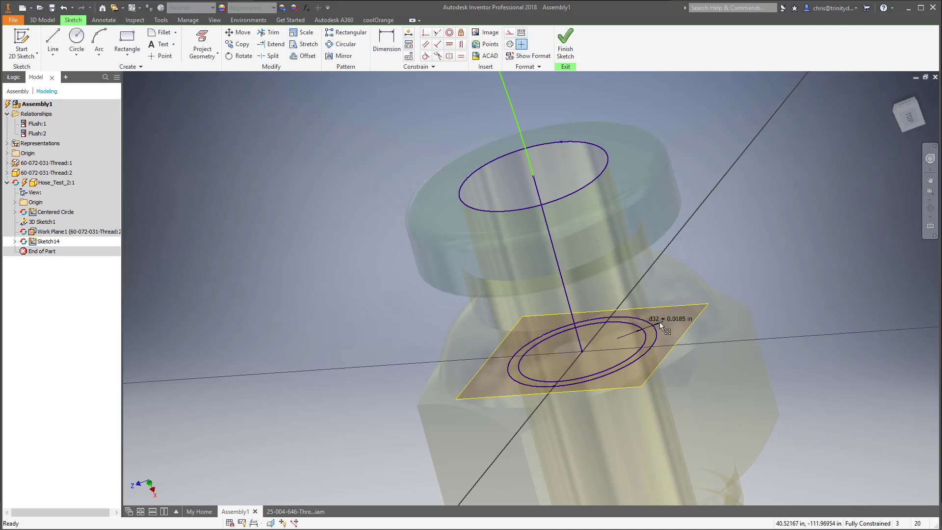
{"action": "right_click", "coordinate": [753, 250]}
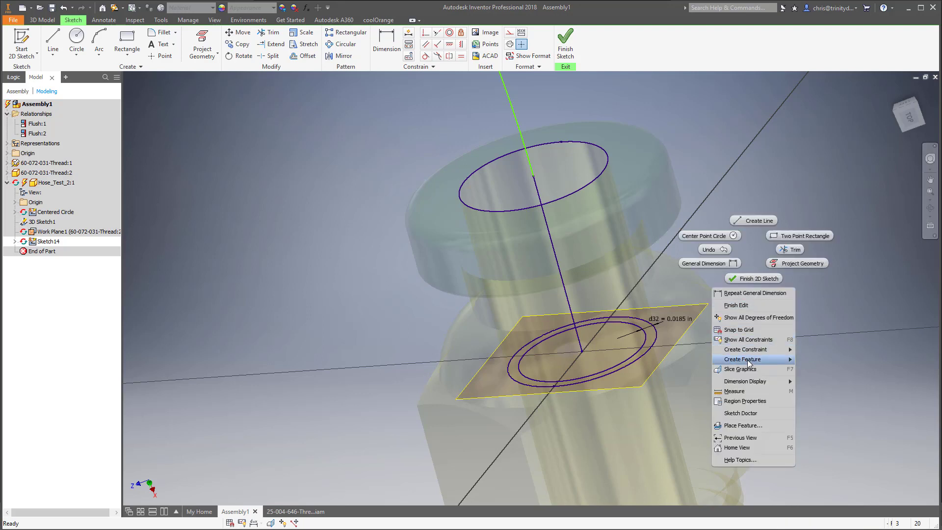
Step: Create Sweep1 using the ring as profile and the 3D spline as path
{"action": "mouse_move", "coordinate": [748, 361]}
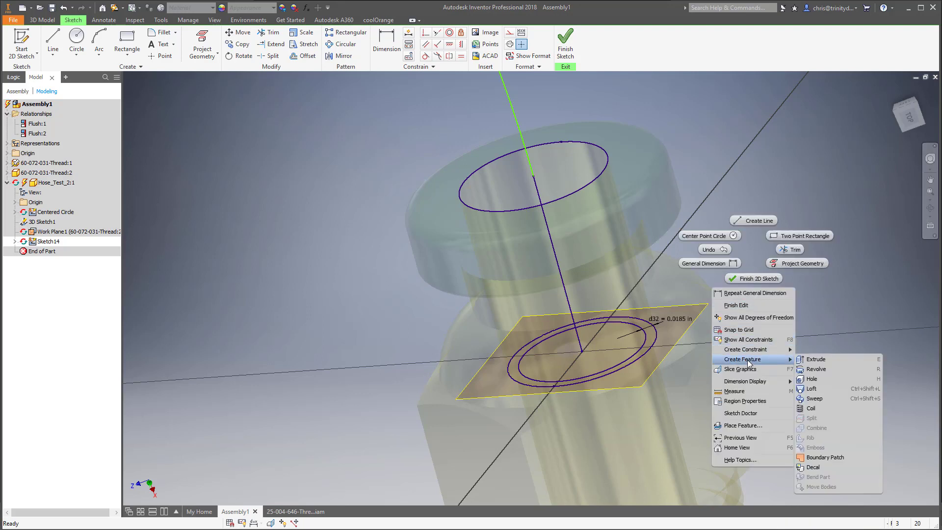
{"action": "left_click", "coordinate": [824, 398]}
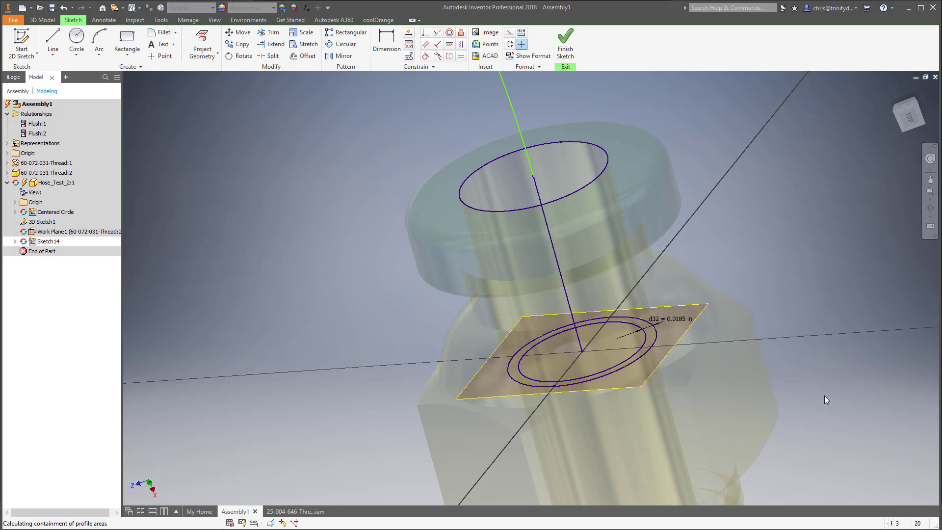
{"action": "left_click", "coordinate": [651, 331]}
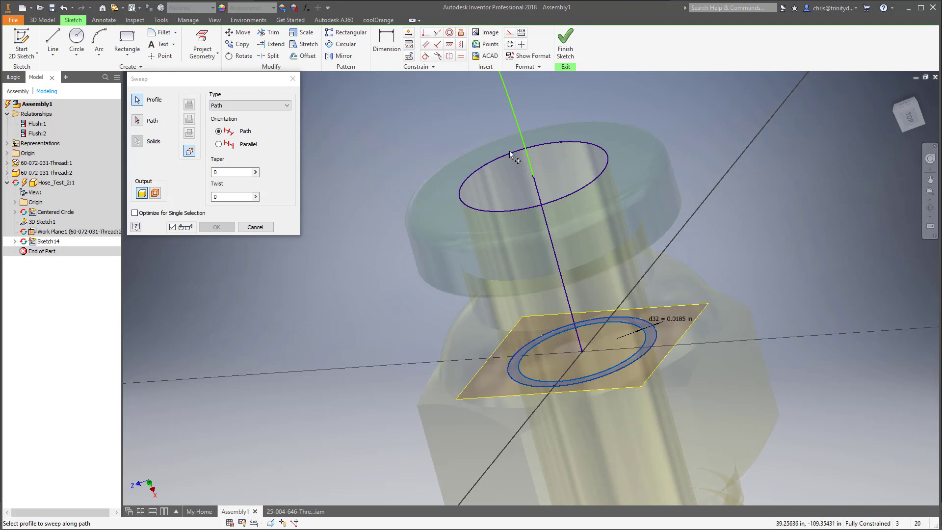
{"action": "left_click", "coordinate": [139, 121]}
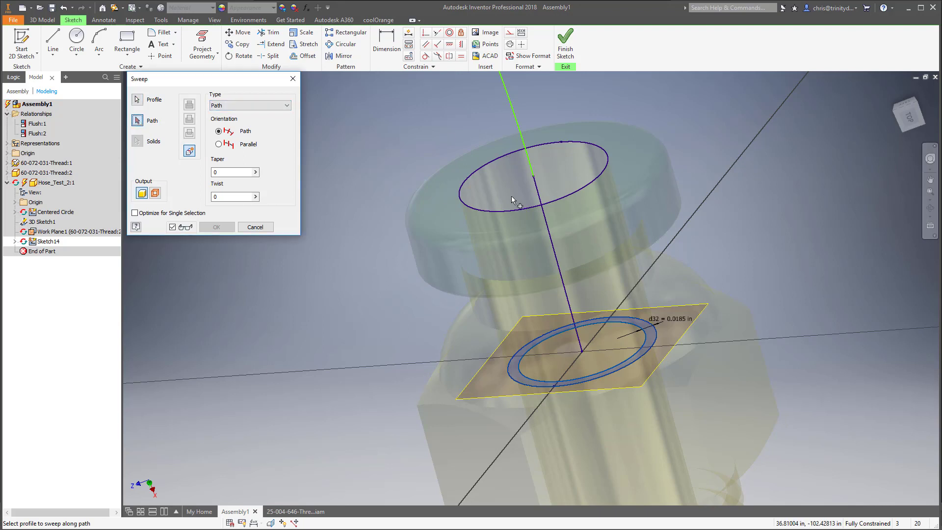
{"action": "left_click", "coordinate": [532, 163]}
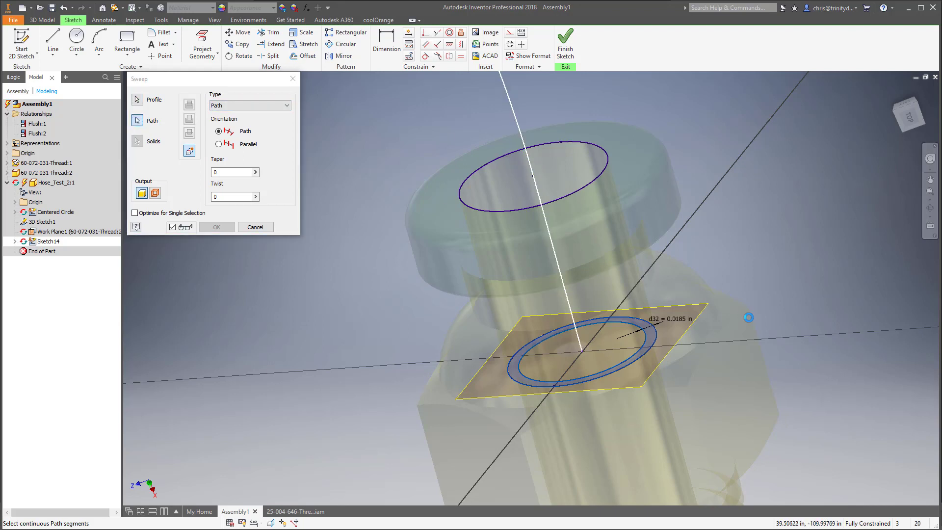
{"action": "scroll", "coordinate": [749, 317], "scroll_direction": "down", "scroll_amount": 5}
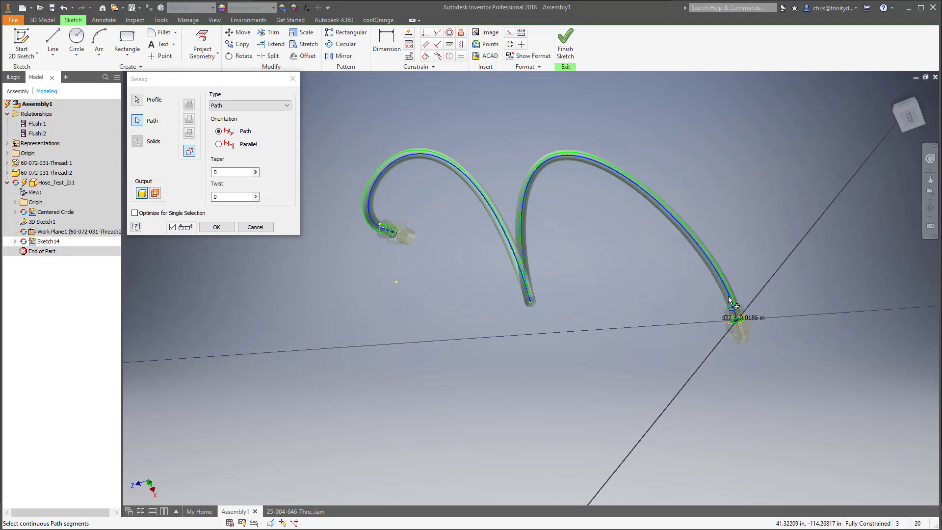
{"action": "left_click", "coordinate": [216, 227]}
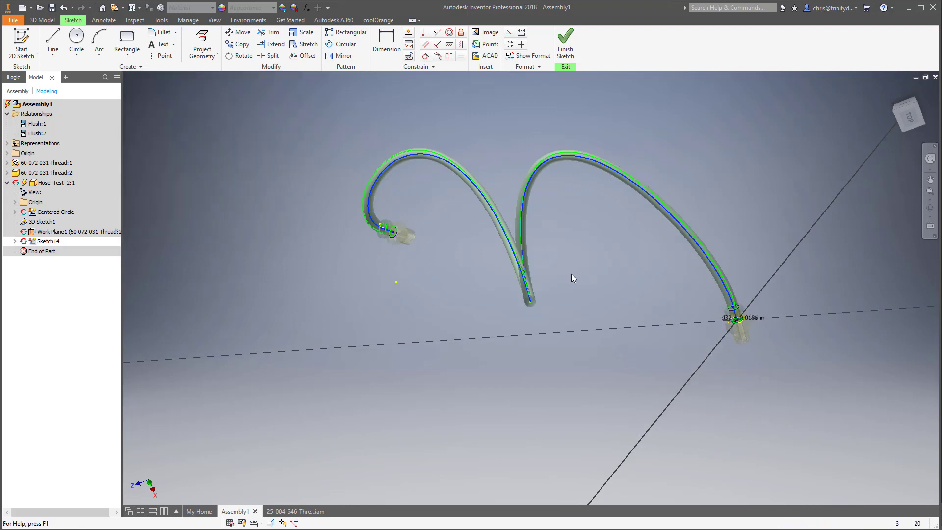
{"action": "key", "text": "F4"}
{"action": "left_click_drag", "start_coordinate": [623, 256], "coordinate": [757, 234]}
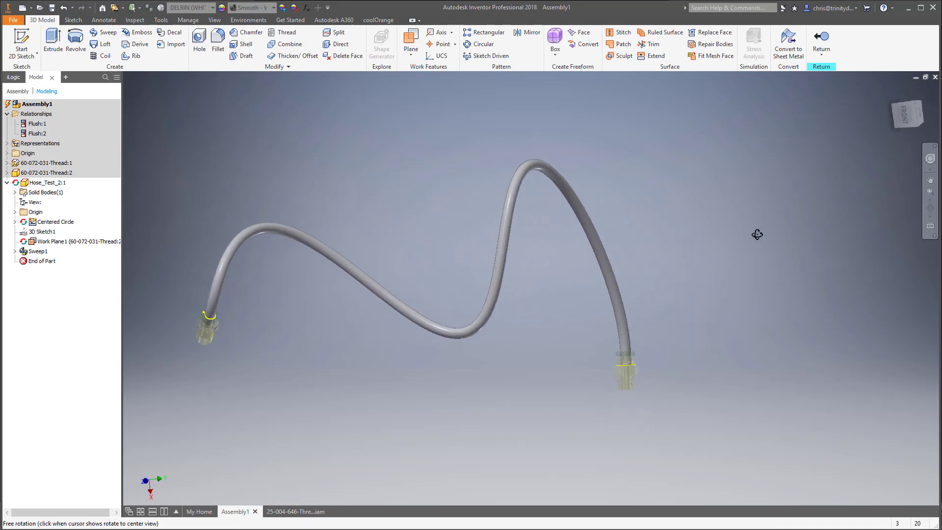
{"action": "right_click", "coordinate": [703, 219]}
{"action": "left_click", "coordinate": [702, 246]}
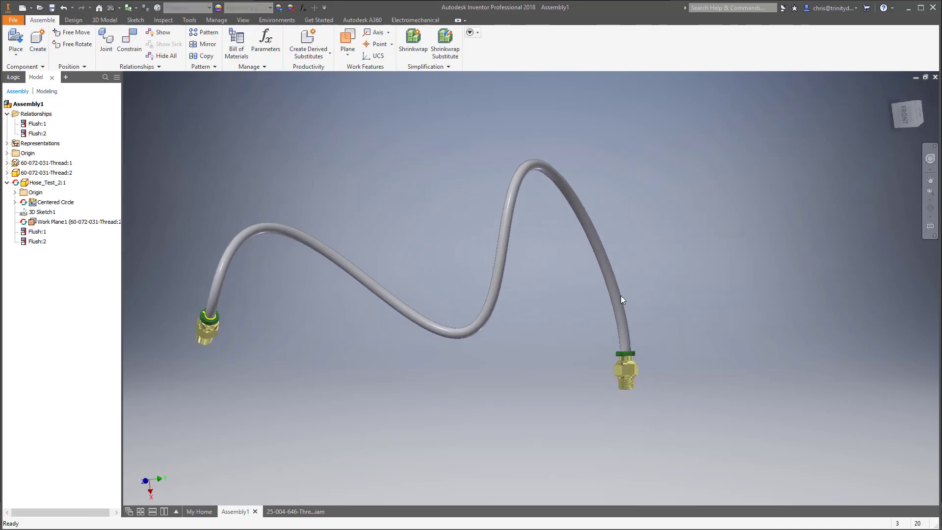
{"action": "key", "text": "F4"}
{"action": "left_click_drag", "start_coordinate": [616, 275], "coordinate": [413, 330]}
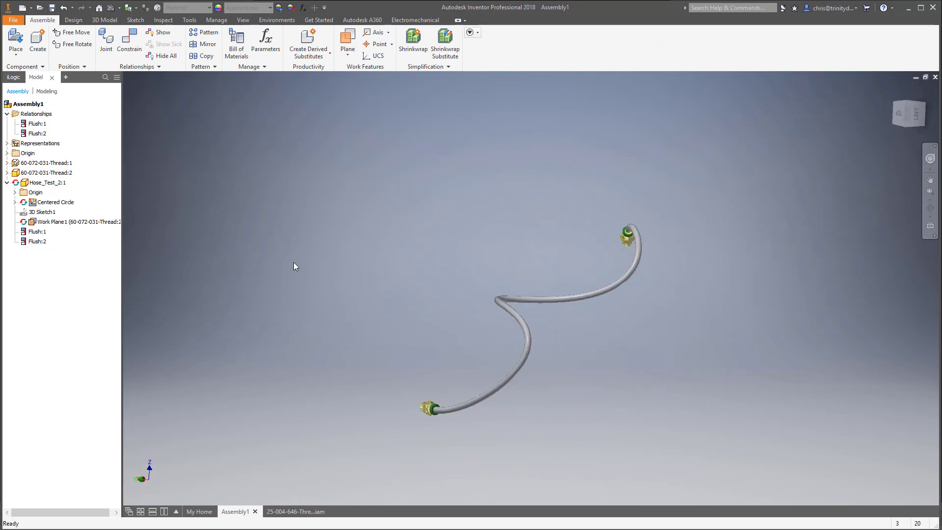
{"action": "left_click", "coordinate": [7, 183]}
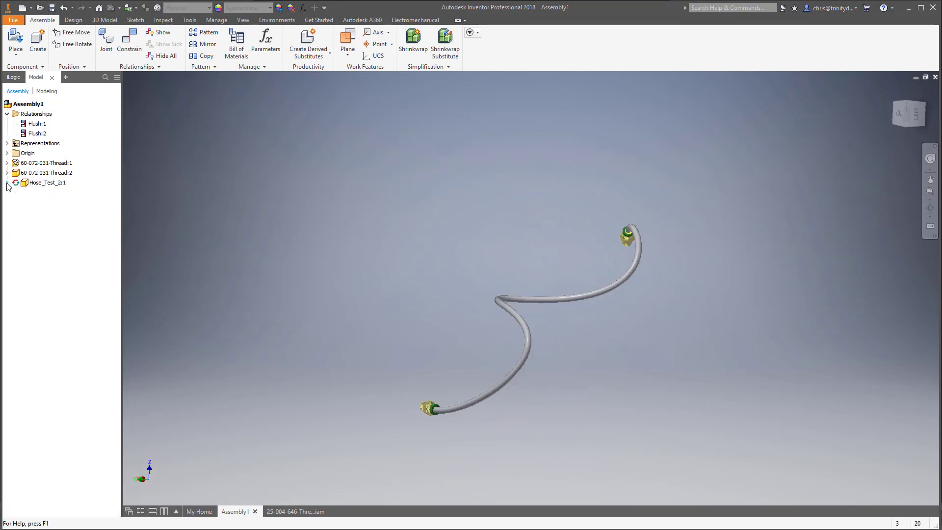
{"action": "double_click", "coordinate": [43, 182]}
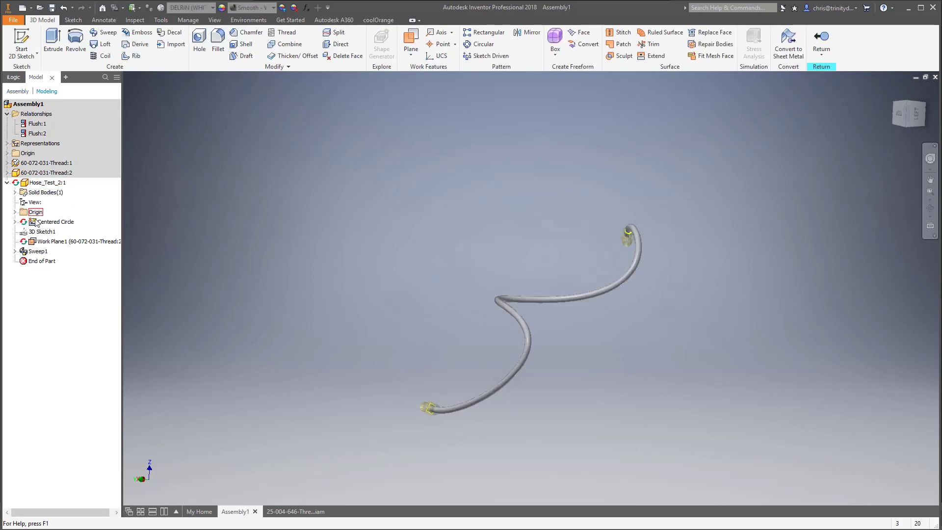
{"action": "right_click", "coordinate": [44, 233]}
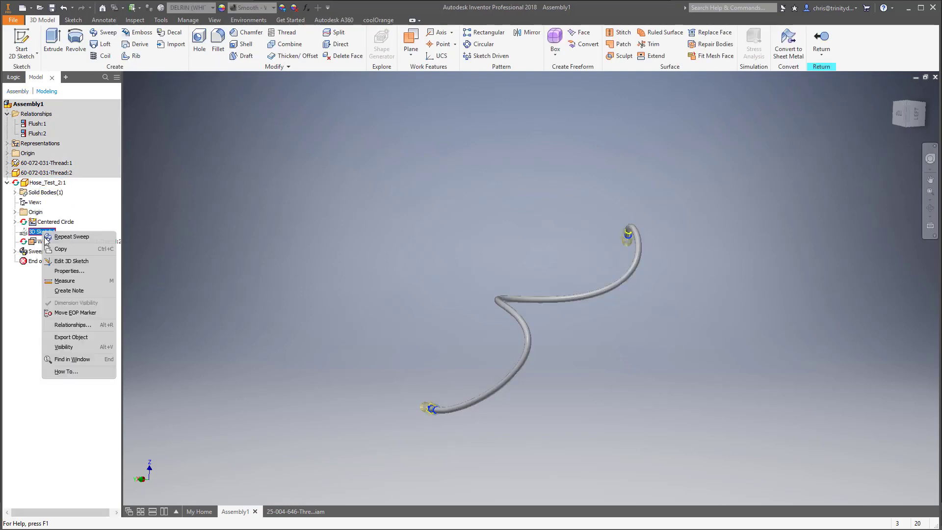
Step: Reopen 3D Sketch1, delete the middle spline point, and finish the sketch to rebuild the hose
{"action": "left_click", "coordinate": [59, 255]}
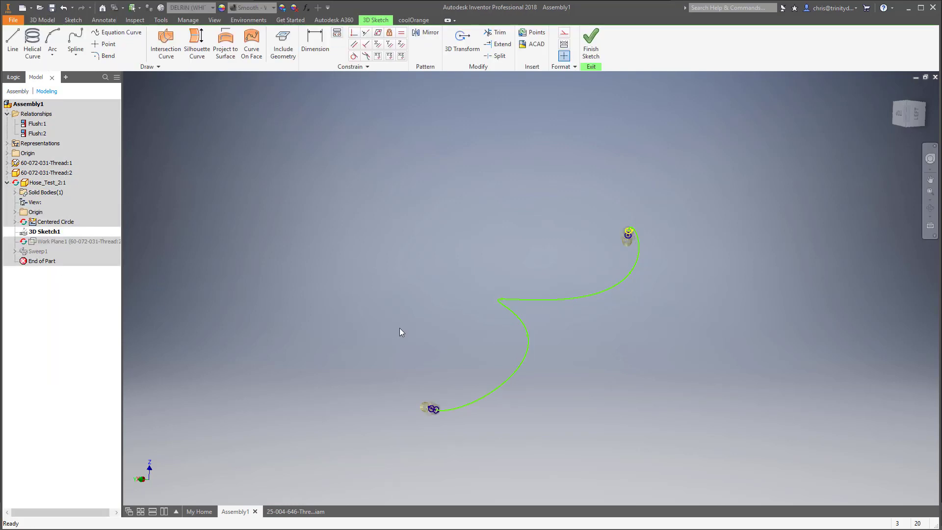
{"action": "right_click", "coordinate": [529, 335]}
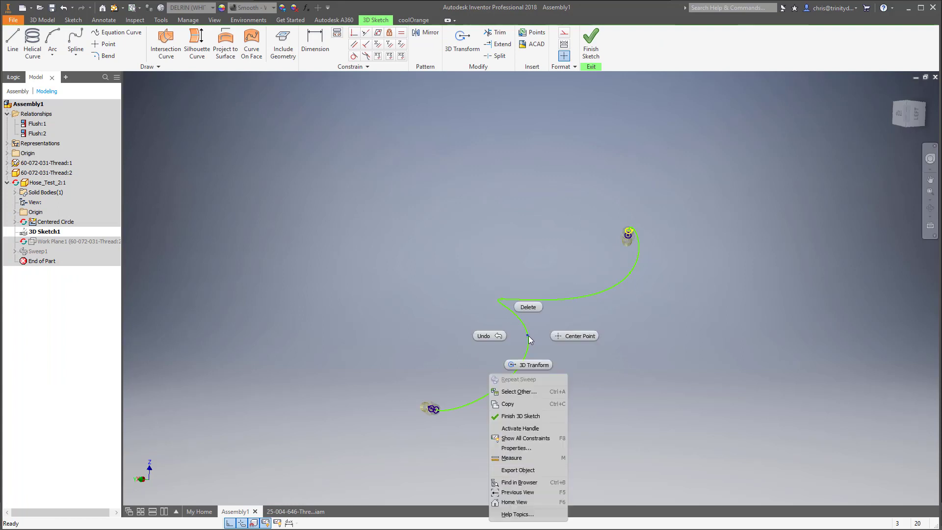
{"action": "left_click", "coordinate": [532, 305]}
{"action": "right_click", "coordinate": [507, 270]}
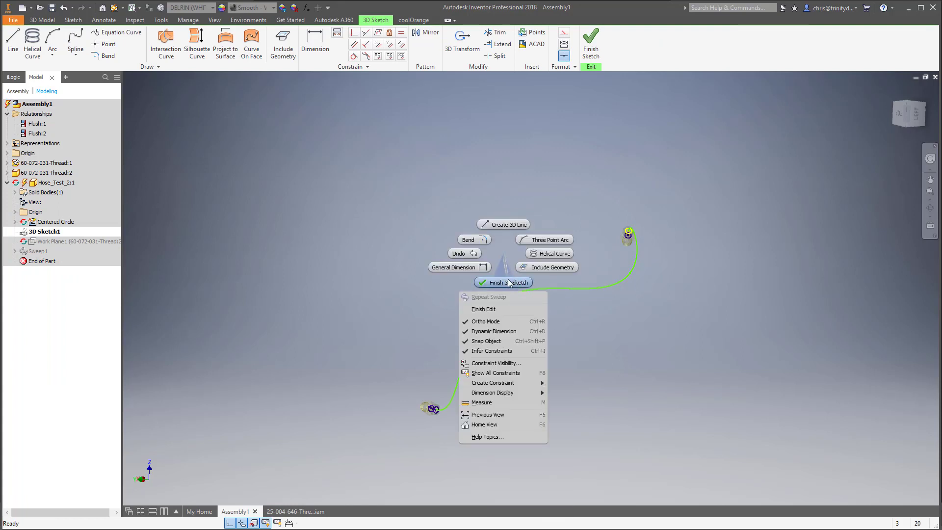
{"action": "left_click", "coordinate": [508, 279]}
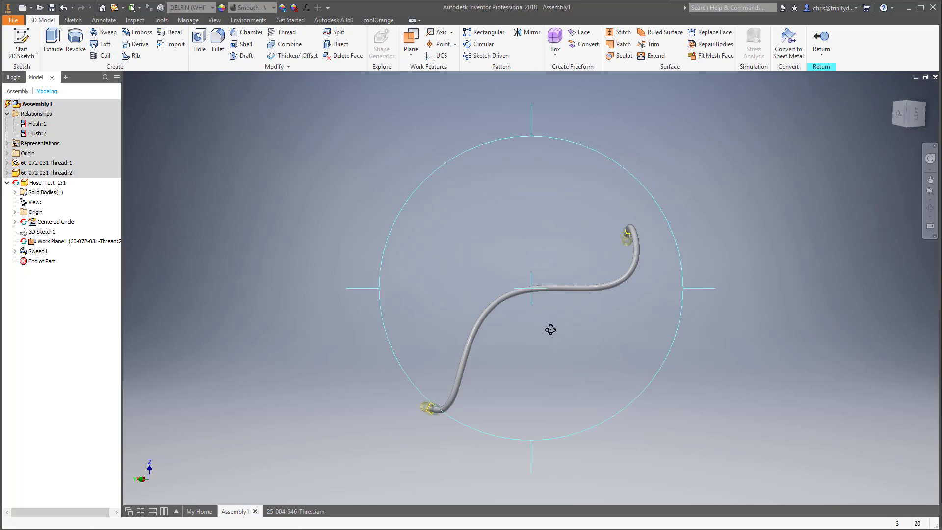
{"action": "middle_click_drag", "start_coordinate": [551, 328], "coordinate": [411, 307], "text": "shift"}
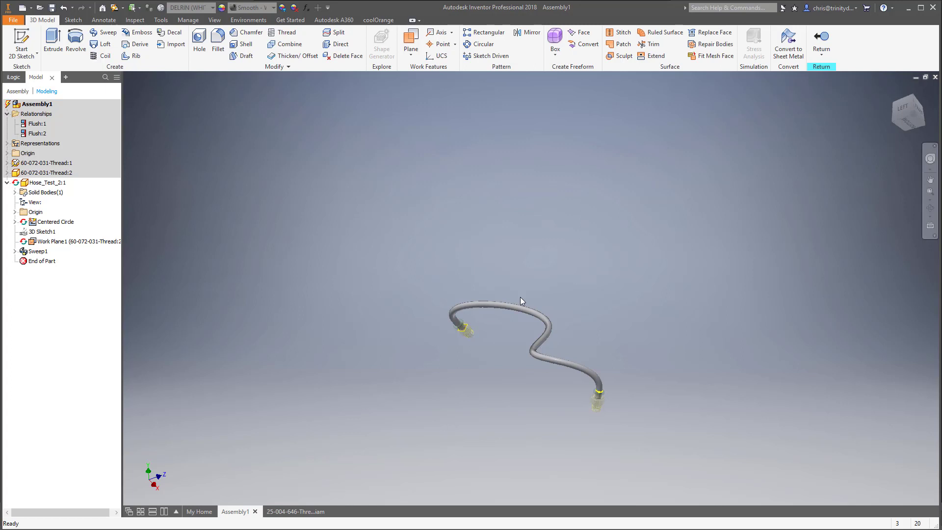
{"action": "middle_click_drag", "start_coordinate": [520, 296], "coordinate": [669, 275], "text": "shift"}
{"action": "left_click_drag", "start_coordinate": [702, 298], "coordinate": [489, 412]}
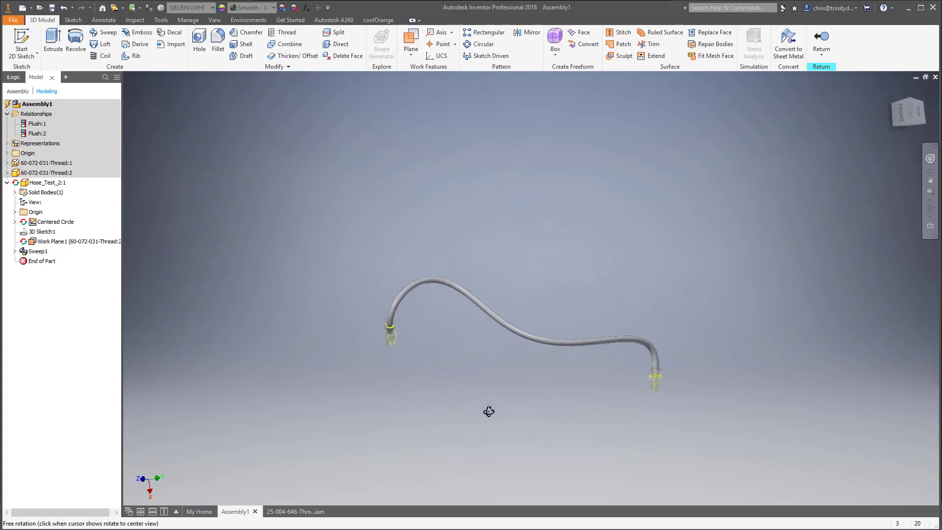